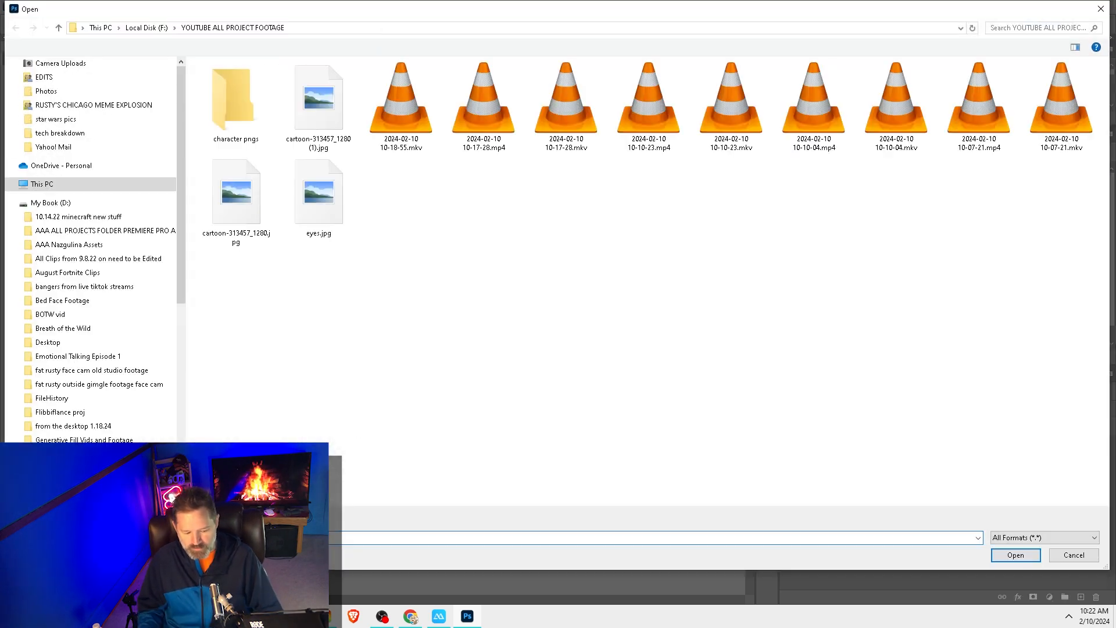
- Search the computer for "mouse" and launch the MouseHighlight app
{"action": "key", "text": "super+s"}
{"action": "type", "text": "mouse"}
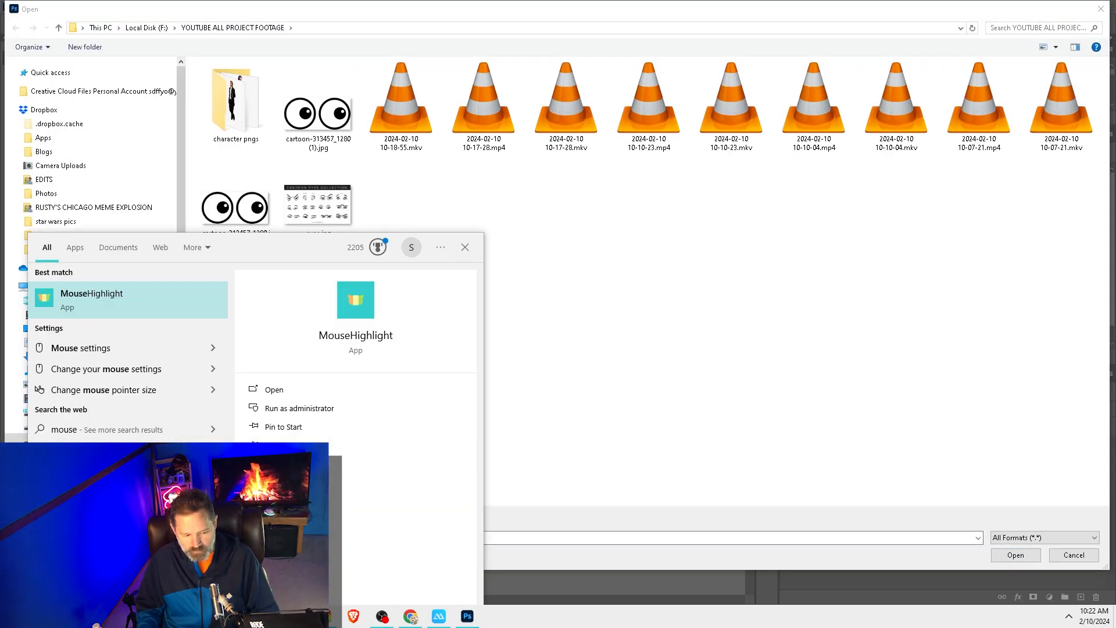
{"action": "left_click", "coordinate": [178, 300]}
{"action": "left_click", "coordinate": [185, 54]}
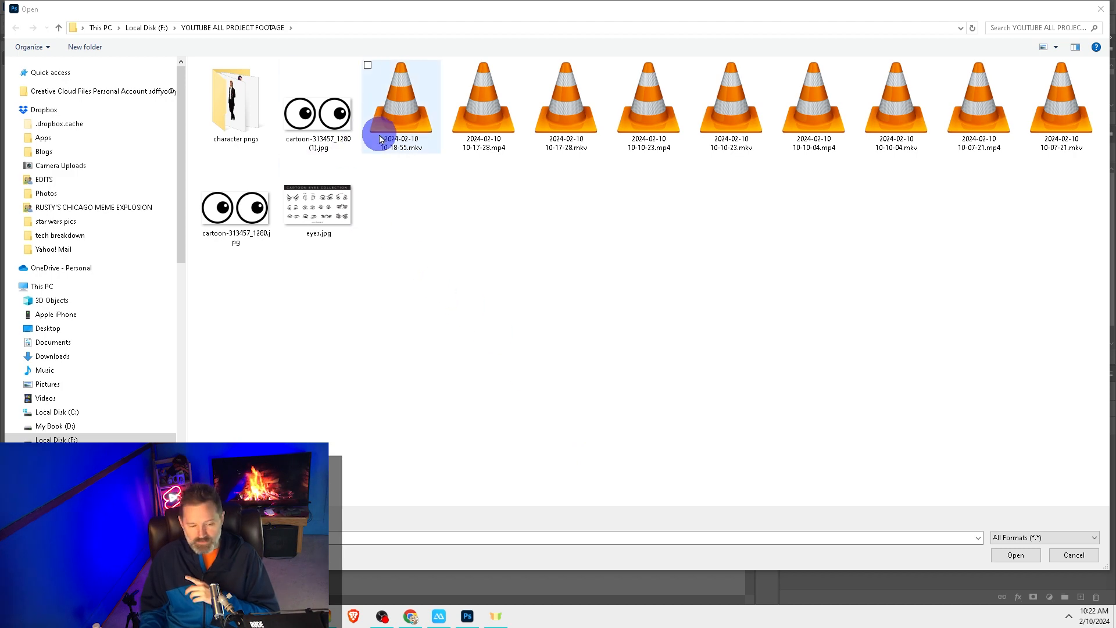
- Open cartoon-313457_1280 (1).jpg, copy its eyes image into the Untitled-1 document and centre it on the canvas
{"action": "double_click", "coordinate": [337, 124]}
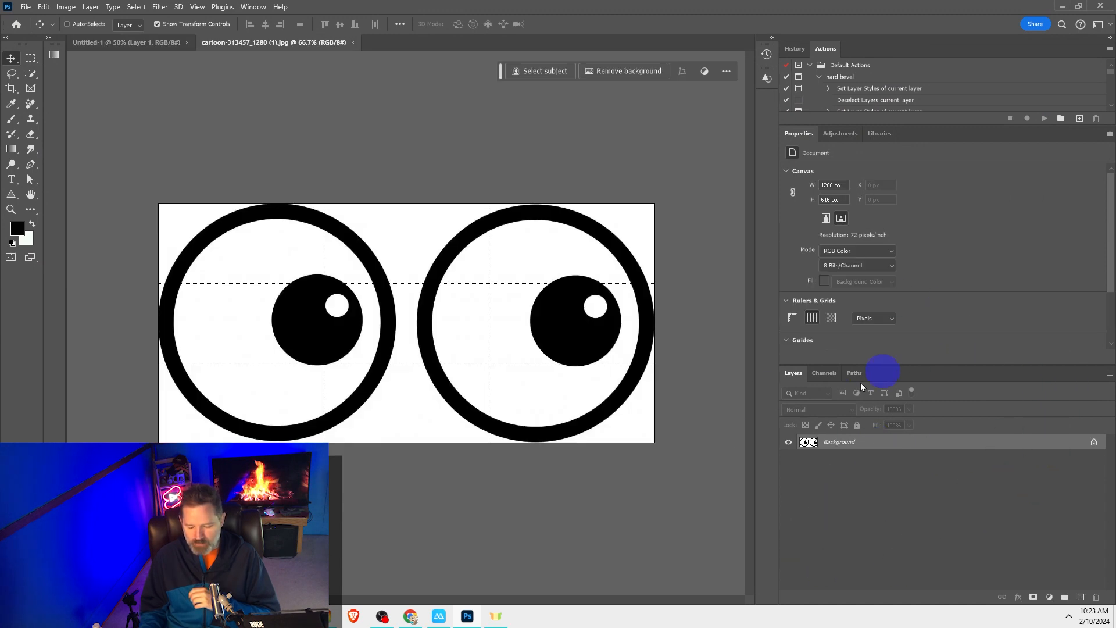
{"action": "left_click_drag", "start_coordinate": [805, 441], "coordinate": [378, 262]}
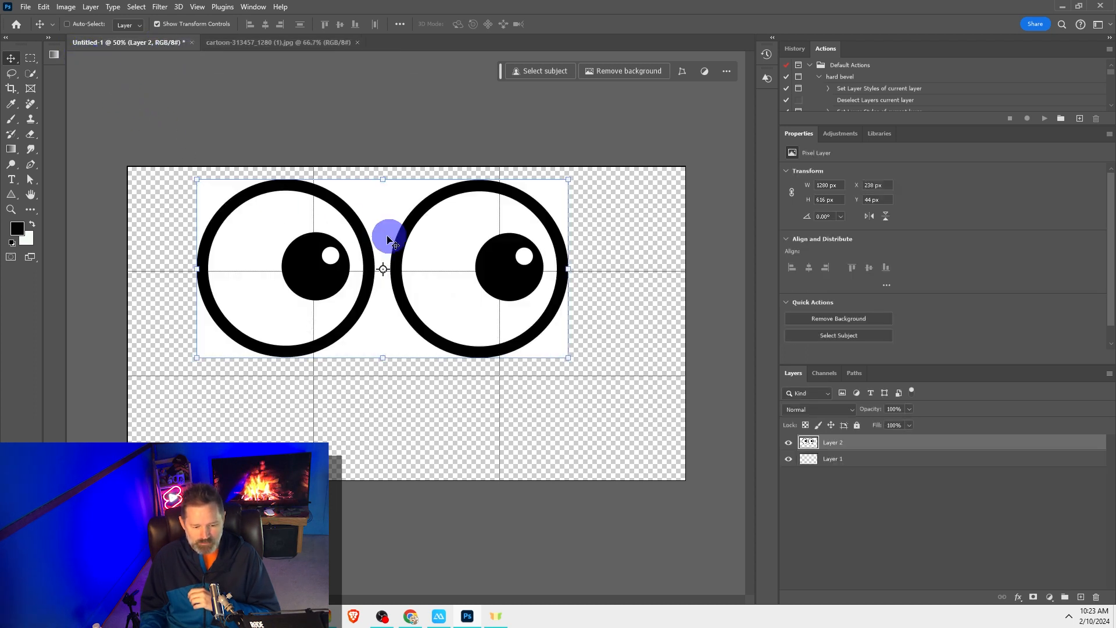
{"action": "left_click_drag", "start_coordinate": [438, 231], "coordinate": [465, 293]}
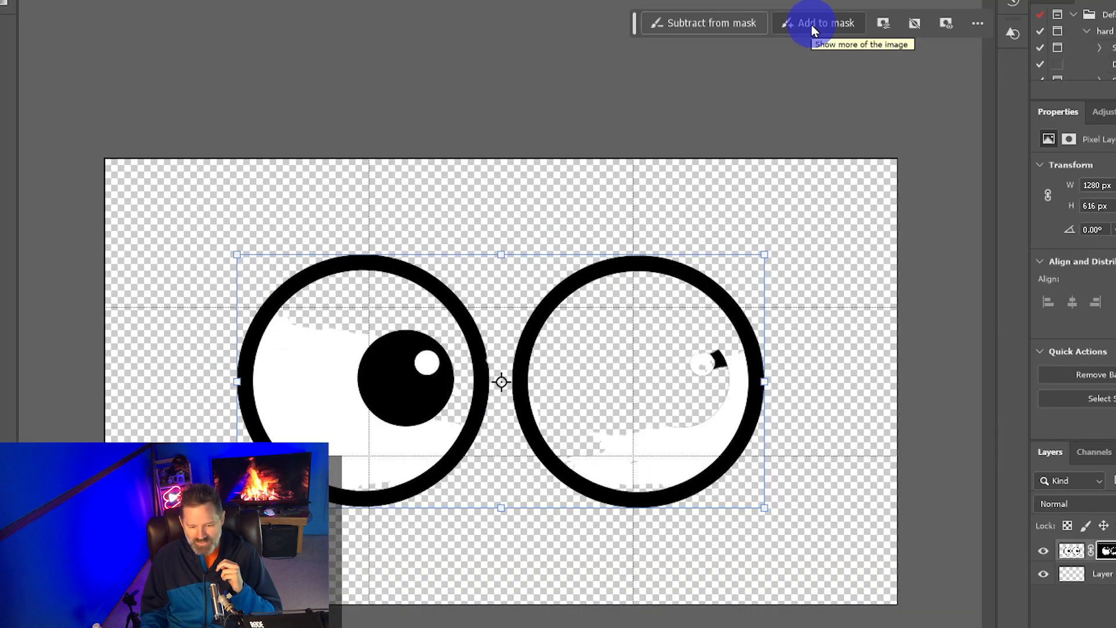
- Undo the background removal on Layer 2 and erase the right-hand eye with the Eraser enlarged to 700 px
{"action": "key", "text": "ctrl+z"}
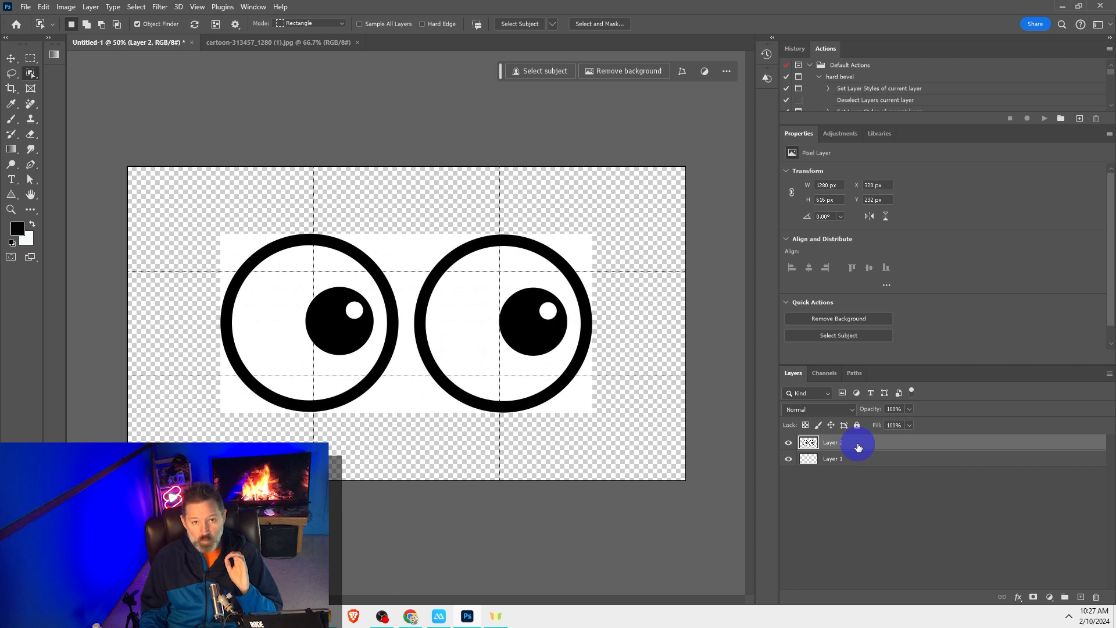
{"action": "left_click", "coordinate": [30, 134]}
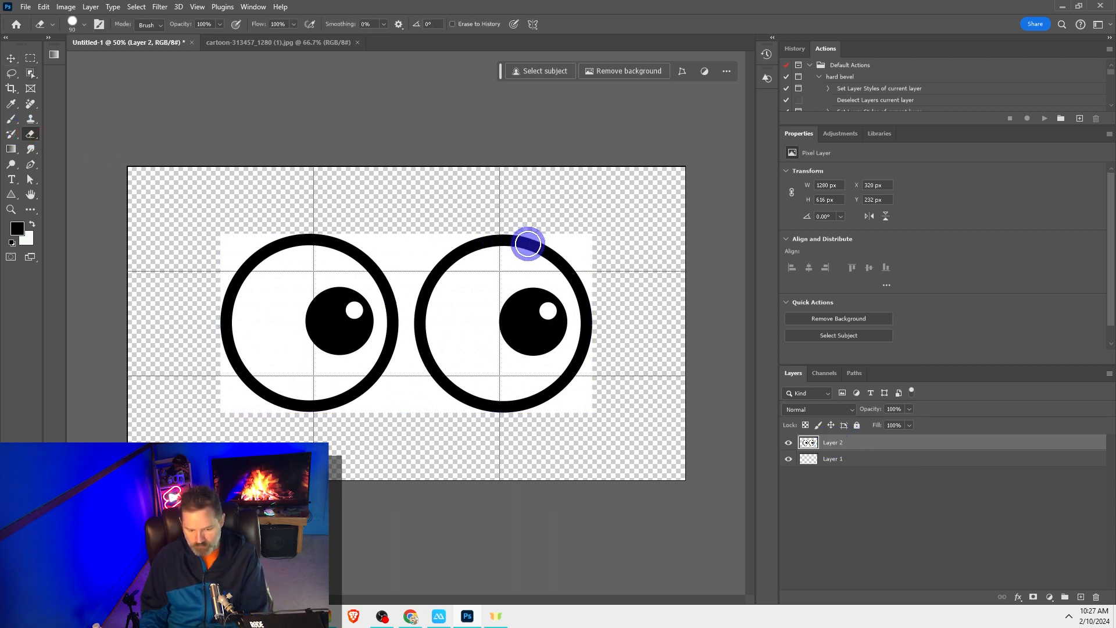
{"action": "key", "text": "bracketright"}
{"action": "key", "text": "bracketright"}
{"action": "key", "text": "bracketright"}
{"action": "key", "text": "bracketright"}
{"action": "key", "text": "bracketright"}
{"action": "key", "text": "bracketright"}
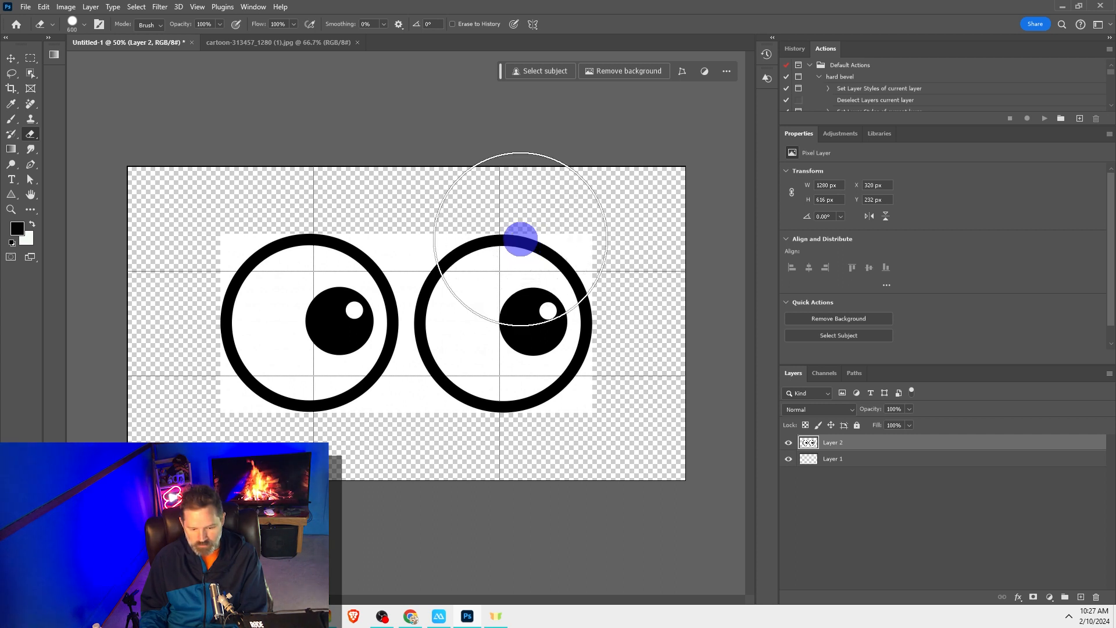
{"action": "left_click_drag", "start_coordinate": [505, 245], "coordinate": [513, 498]}
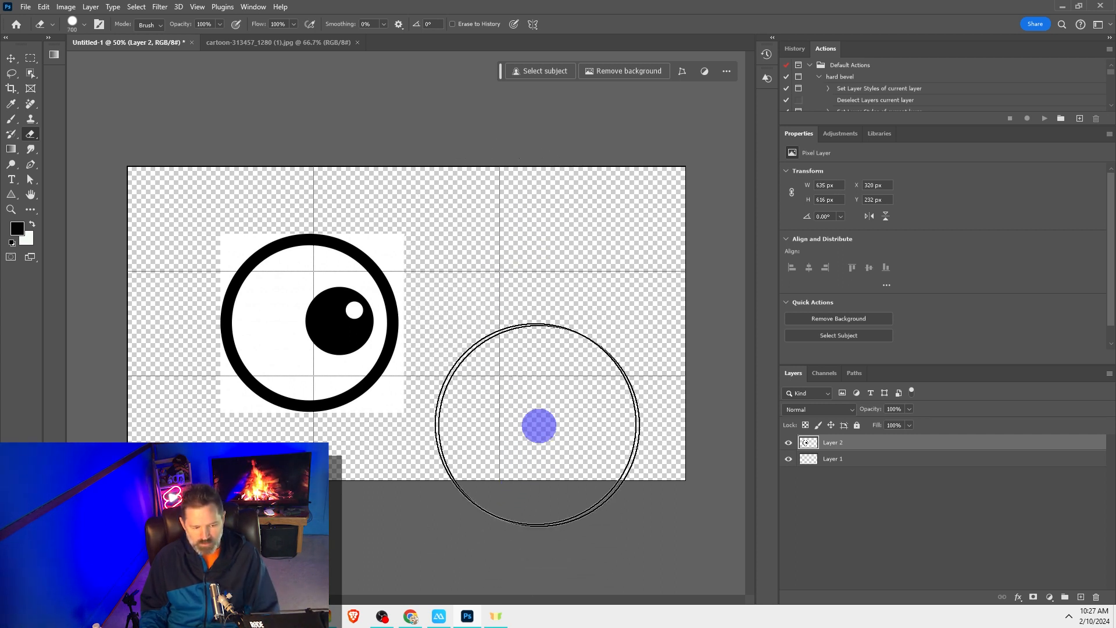
- Move the remaining eye to the centre of the canvas and select it with Select Subject
{"action": "left_click", "coordinate": [11, 58]}
{"action": "left_click", "coordinate": [280, 345]}
{"action": "left_click_drag", "start_coordinate": [280, 345], "coordinate": [366, 334]}
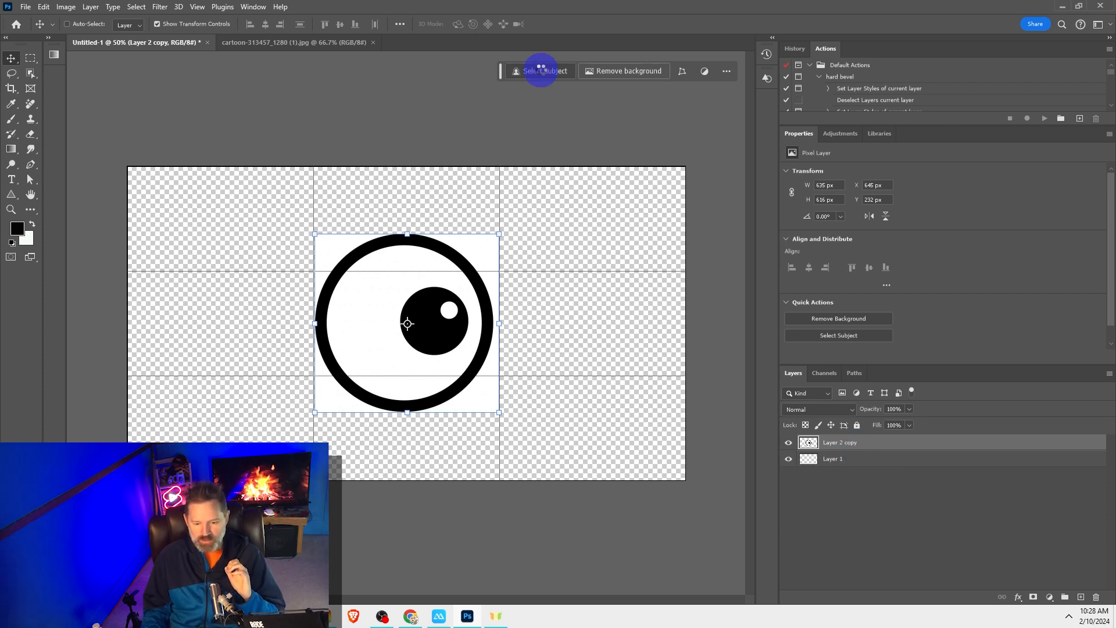
{"action": "left_click", "coordinate": [541, 70]}
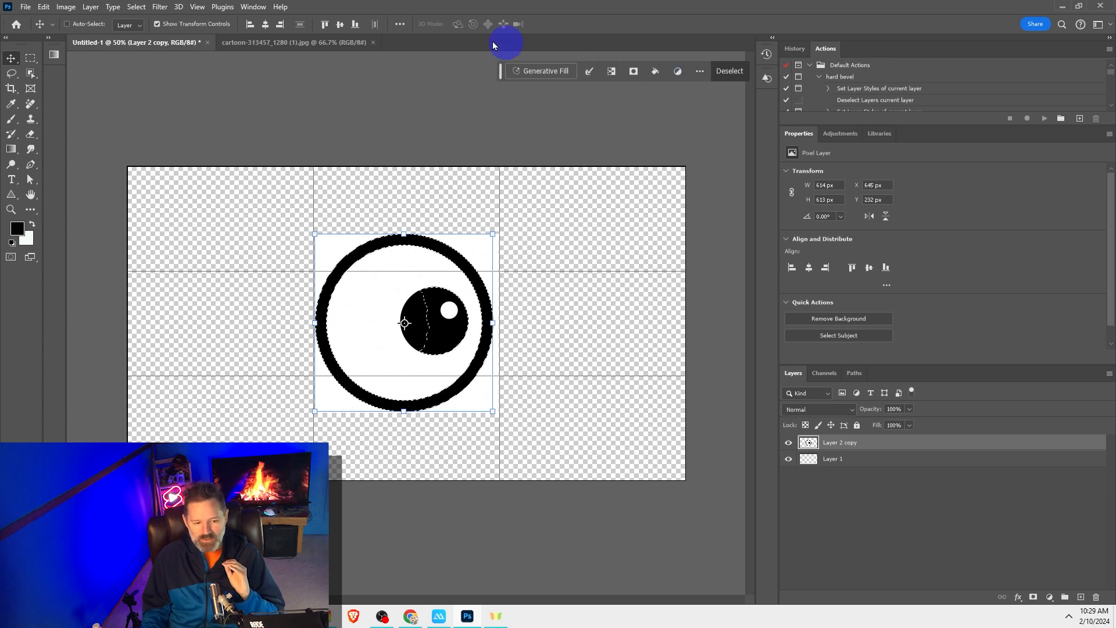
- Hide the Contextual Task Bar, show it again and view its bar options
{"action": "left_click", "coordinate": [259, 7]}
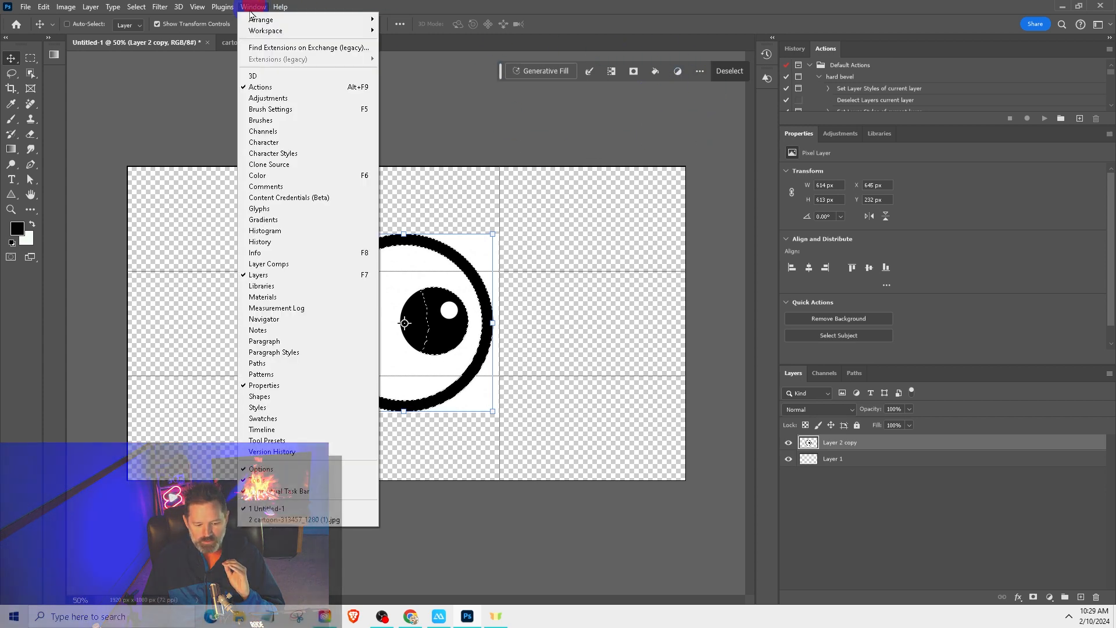
{"action": "left_click", "coordinate": [299, 492]}
{"action": "left_click", "coordinate": [253, 7]}
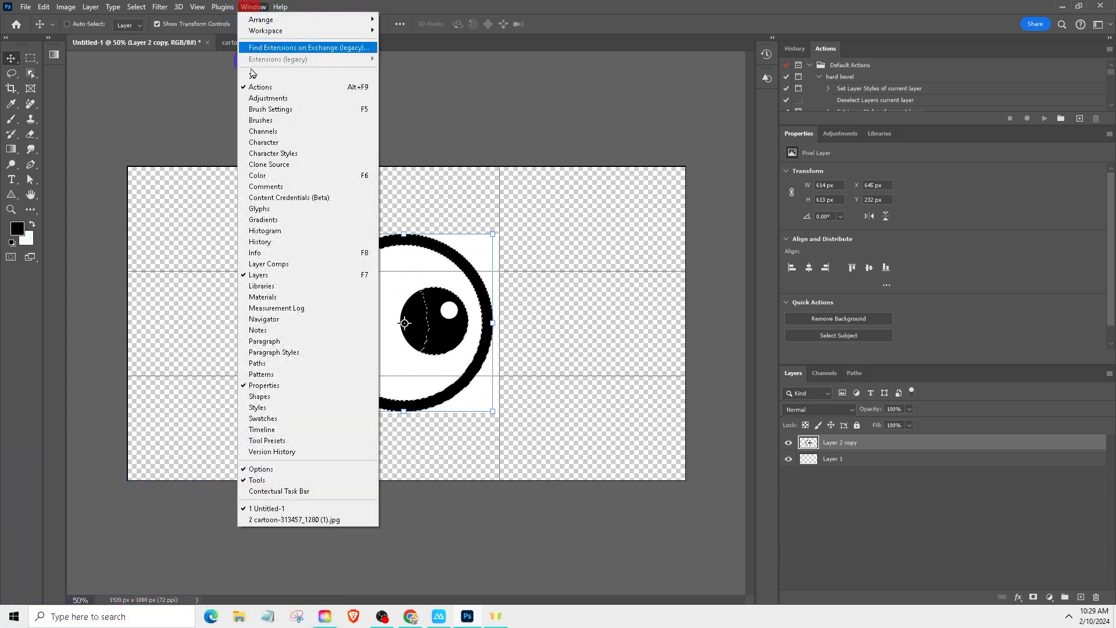
{"action": "left_click", "coordinate": [275, 492]}
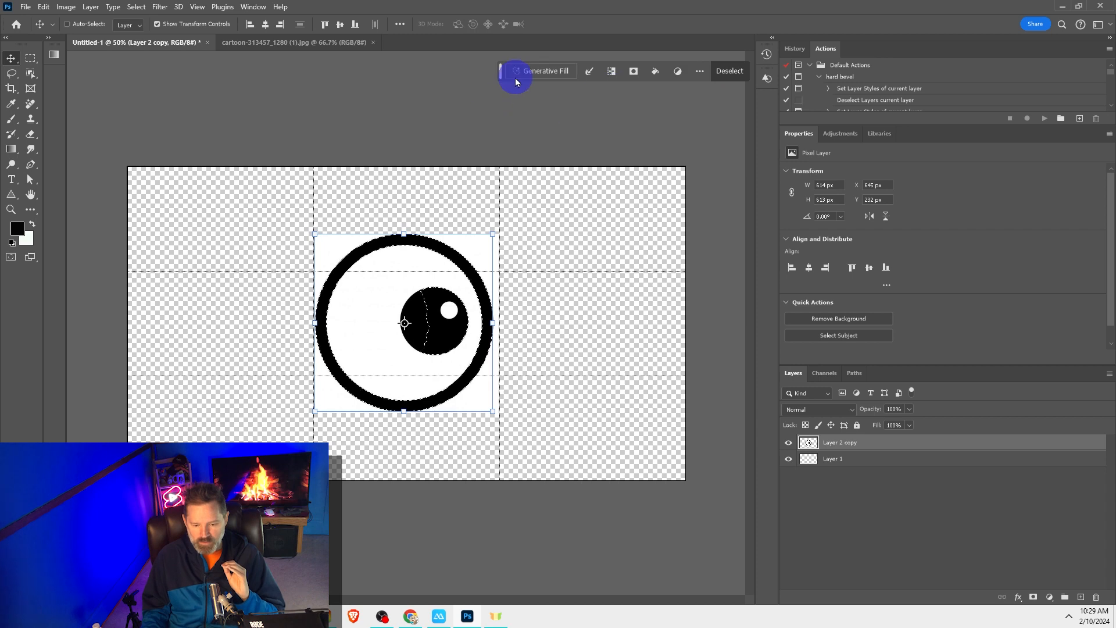
{"action": "left_click", "coordinate": [699, 73]}
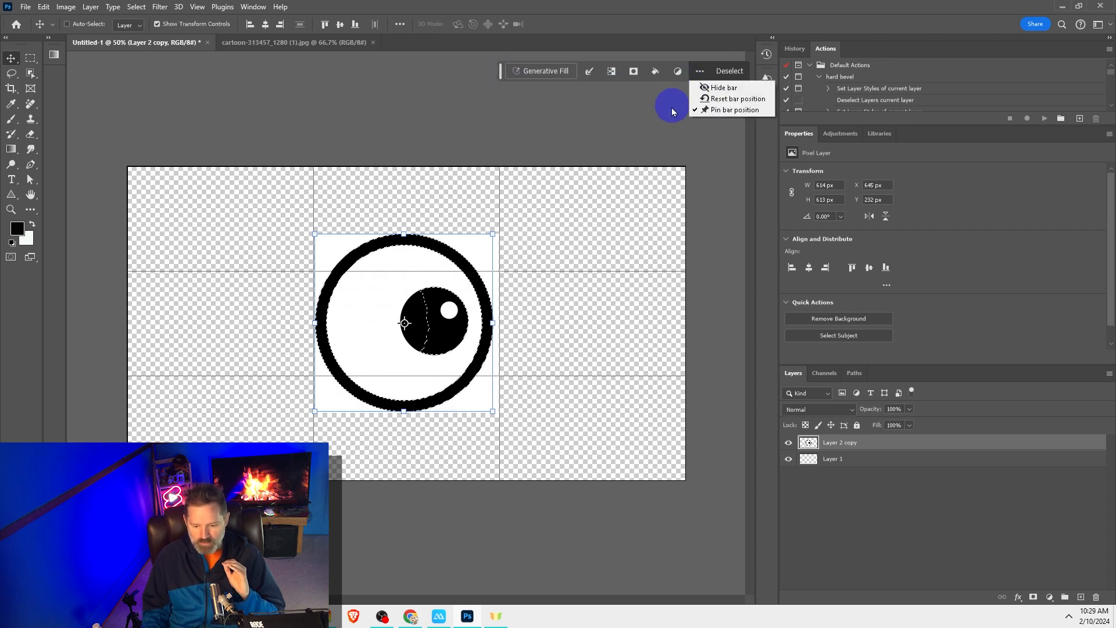
{"action": "left_click", "coordinate": [625, 150]}
- Extend the selection with the Quick Selection tool so it covers the whole eye, including the white and the pupil
{"action": "scroll", "coordinate": [411, 337], "scroll_direction": "up", "scroll_amount": 5}
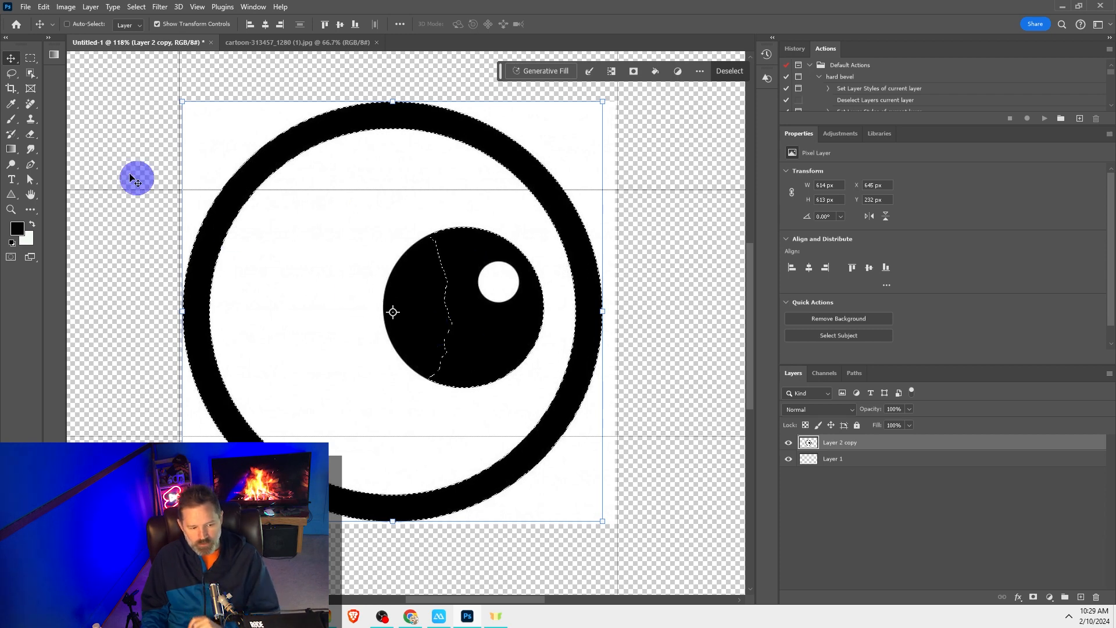
{"action": "left_click", "coordinate": [31, 78]}
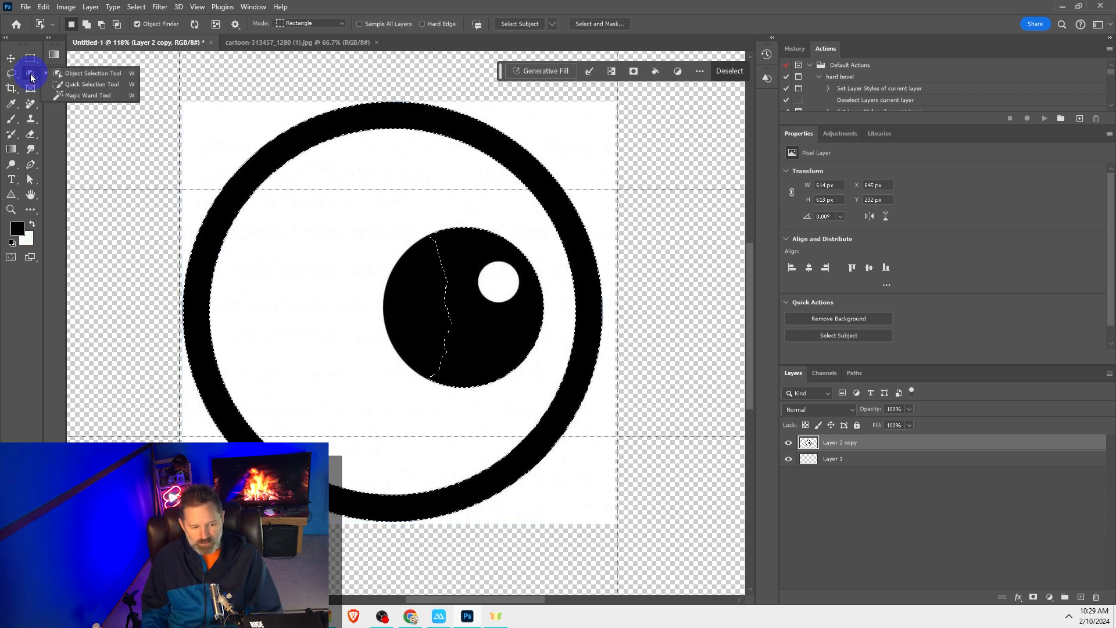
{"action": "left_click", "coordinate": [88, 84]}
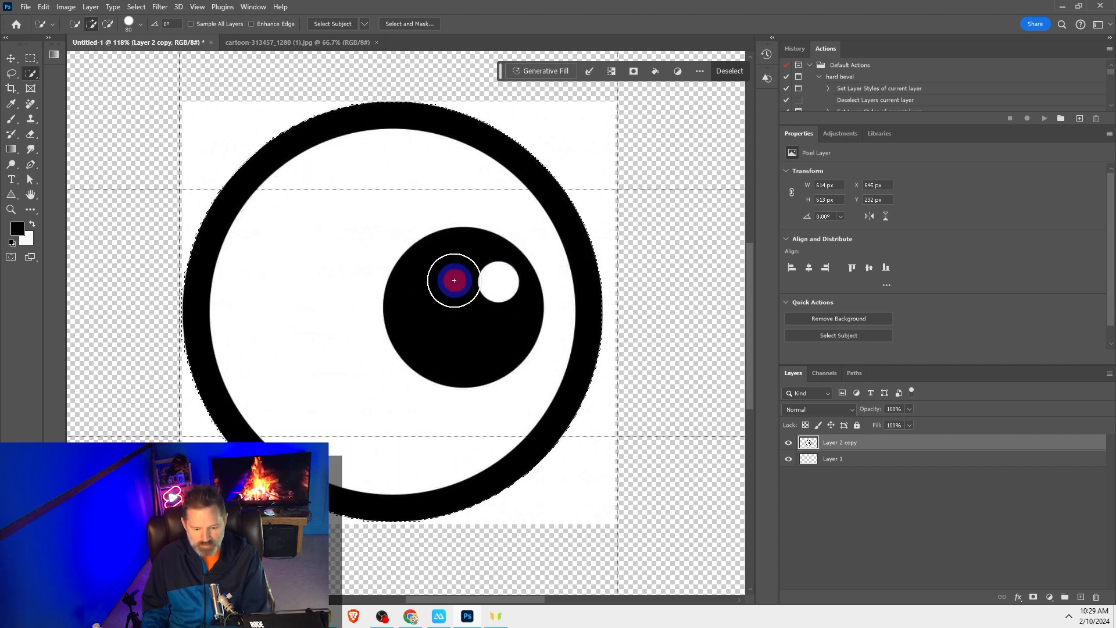
{"action": "scroll", "coordinate": [382, 386], "scroll_direction": "up", "scroll_amount": 3}
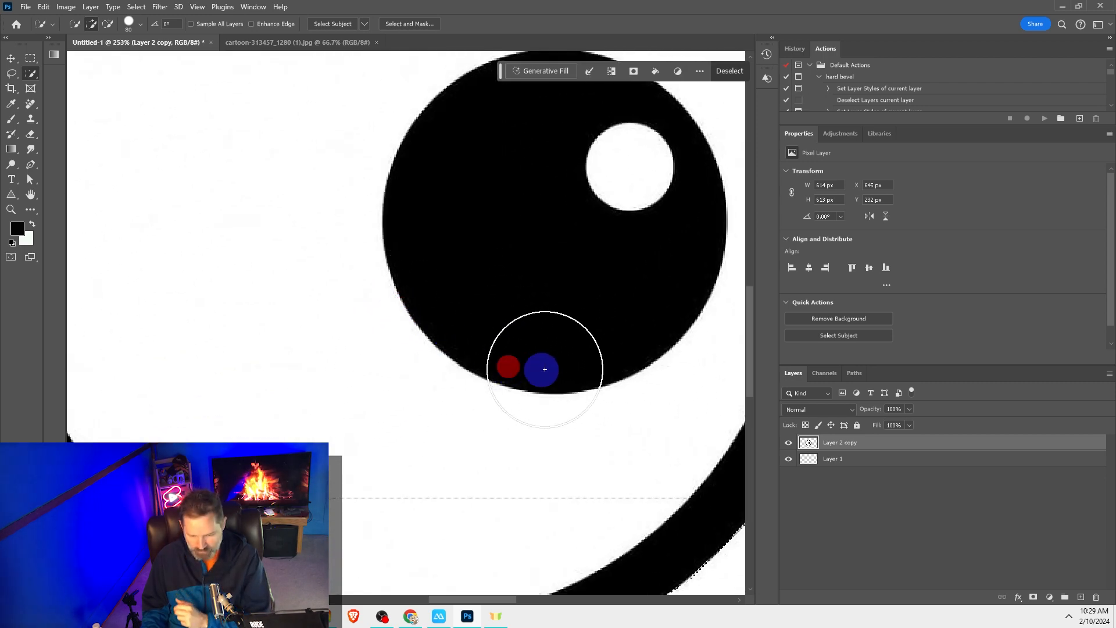
{"action": "scroll", "coordinate": [569, 359], "scroll_direction": "down", "scroll_amount": 3}
{"action": "scroll", "coordinate": [564, 362], "scroll_direction": "down", "scroll_amount": 2}
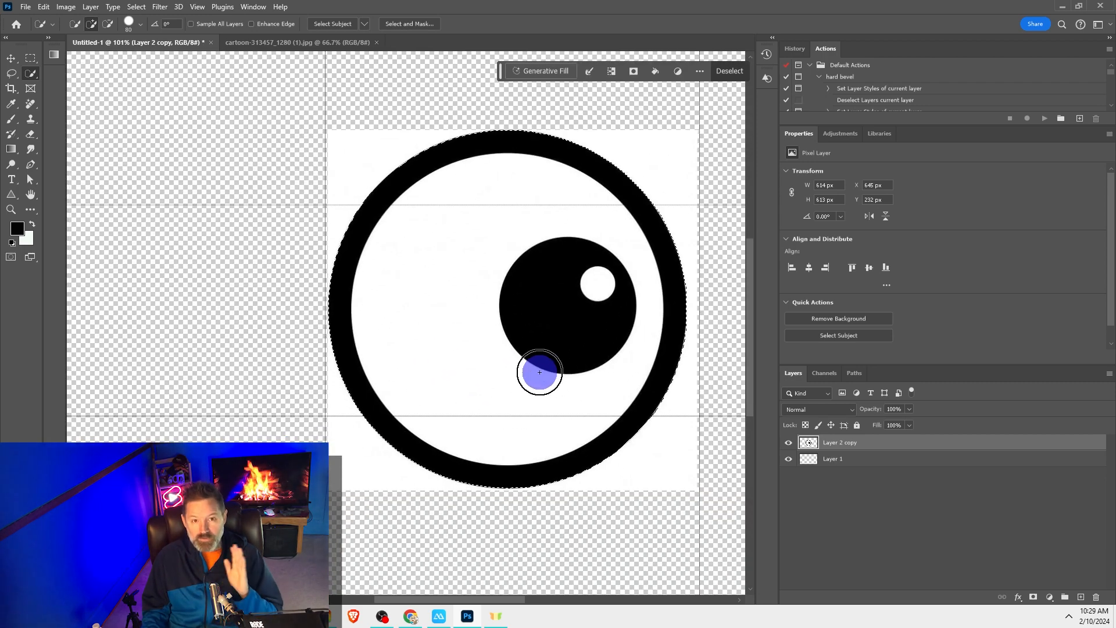
{"action": "scroll", "coordinate": [523, 370], "scroll_direction": "down", "scroll_amount": 2}
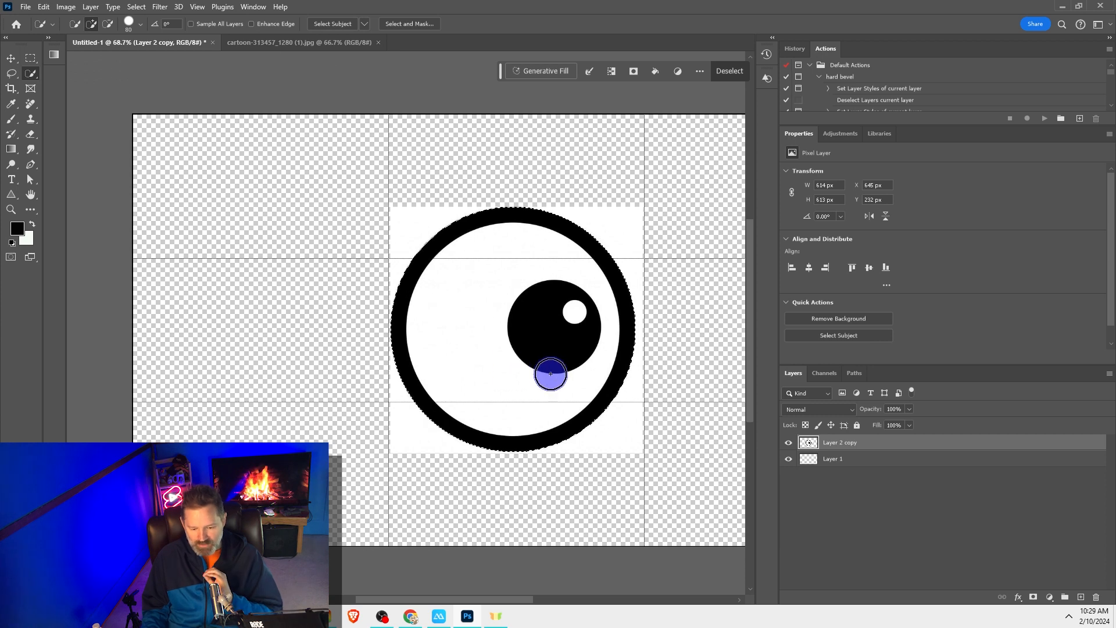
- Start Select and Mask for the eye selection and set Smooth to 10
{"action": "left_click", "coordinate": [412, 23]}
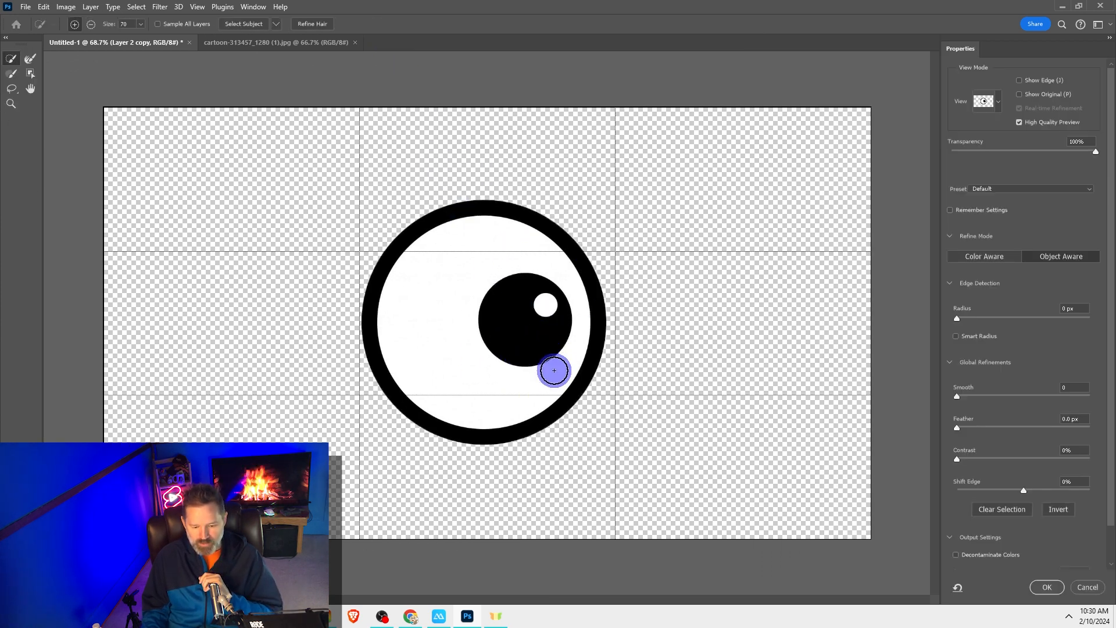
{"action": "scroll", "coordinate": [633, 411], "scroll_direction": "down", "scroll_amount": 3}
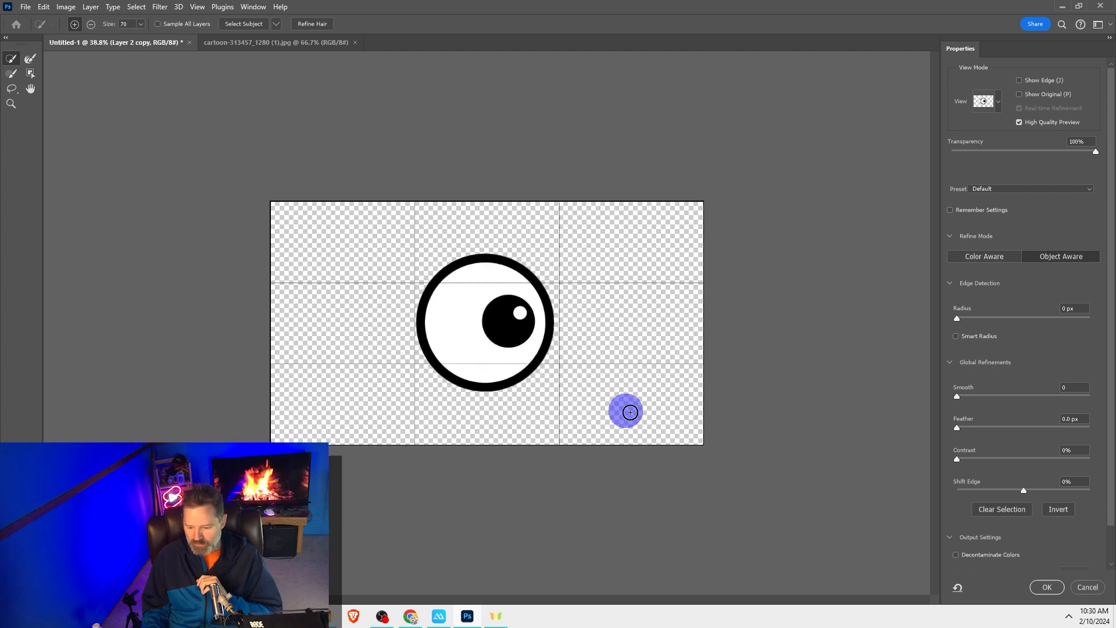
{"action": "scroll", "coordinate": [639, 395], "scroll_direction": "up", "scroll_amount": 5}
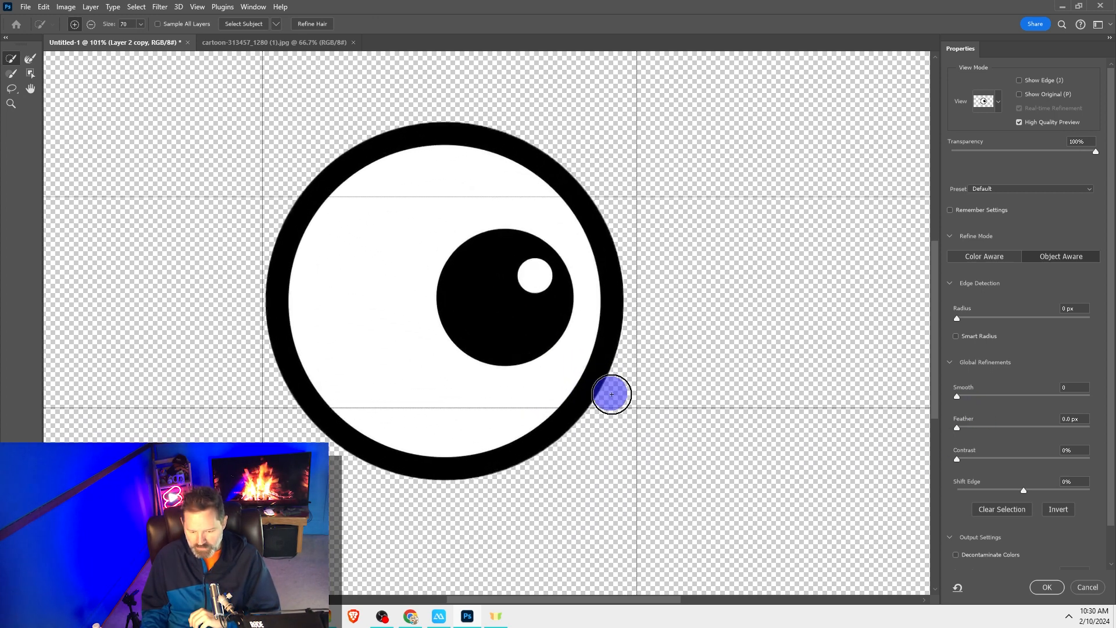
{"action": "mouse_move", "coordinate": [966, 399]}
{"action": "left_mouse_down"}
{"action": "mouse_move", "coordinate": [1090, 398]}
{"action": "mouse_move", "coordinate": [922, 407]}
{"action": "mouse_move", "coordinate": [974, 400]}
{"action": "left_mouse_up"}
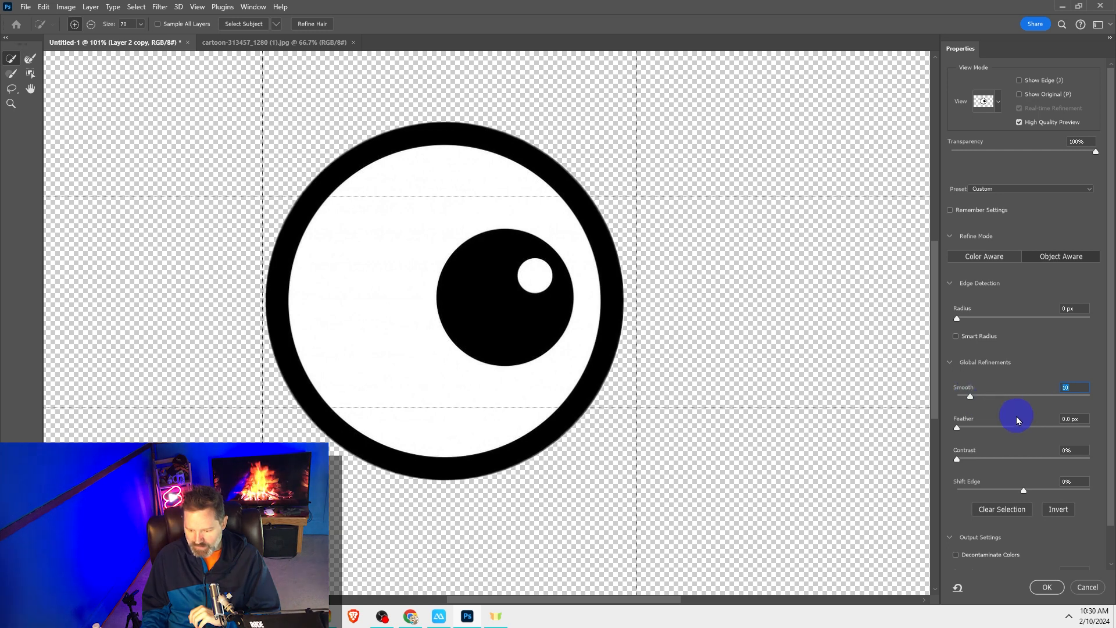
- Try Decontaminate Colors on the eye's edge and turn it off again
{"action": "scroll", "coordinate": [1006, 407], "scroll_direction": "down", "scroll_amount": 2}
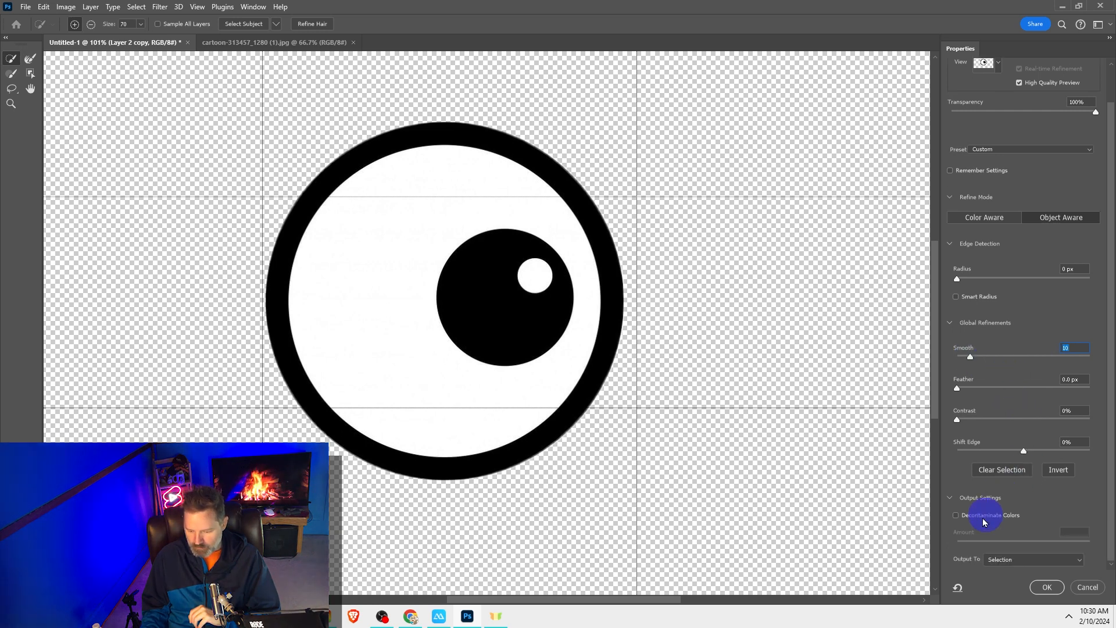
{"action": "left_click", "coordinate": [956, 515]}
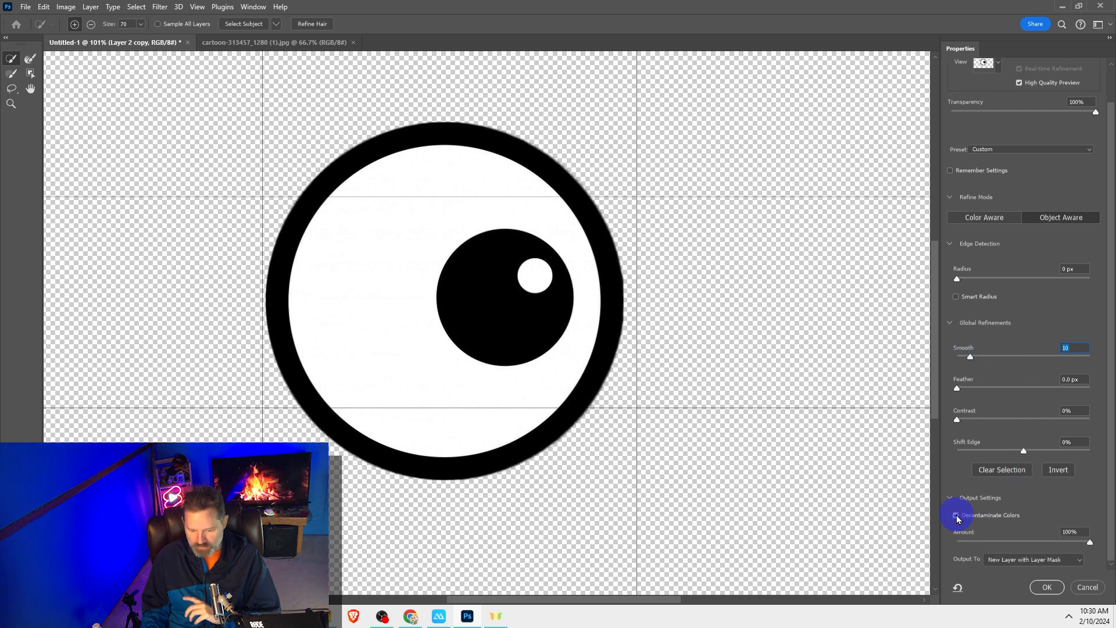
{"action": "left_click", "coordinate": [956, 516]}
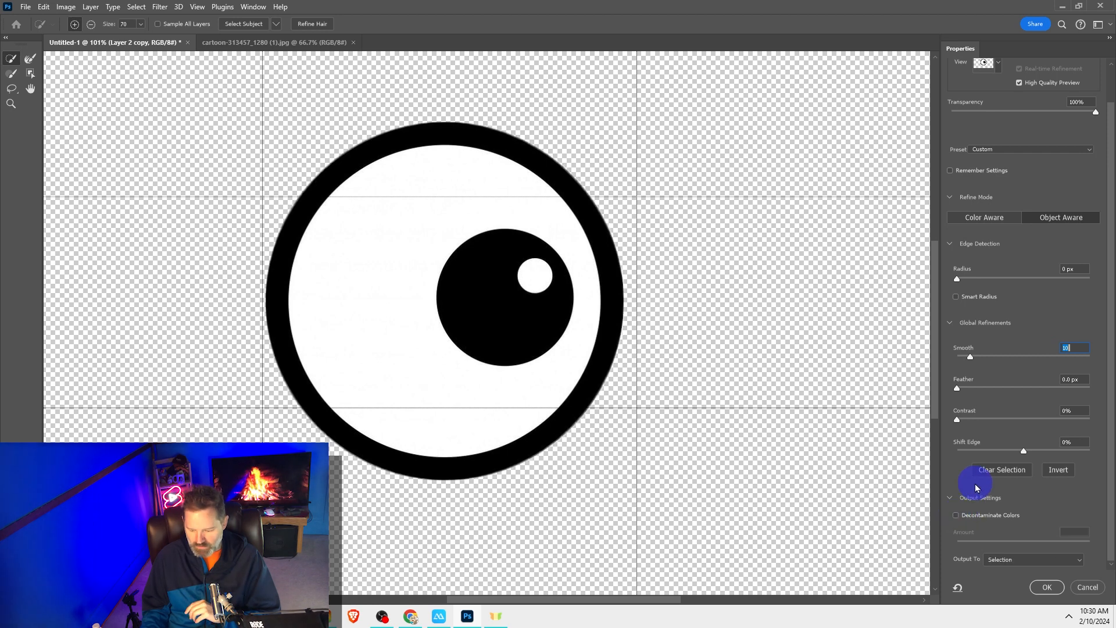
{"action": "left_click", "coordinate": [957, 515]}
{"action": "left_click", "coordinate": [958, 516]}
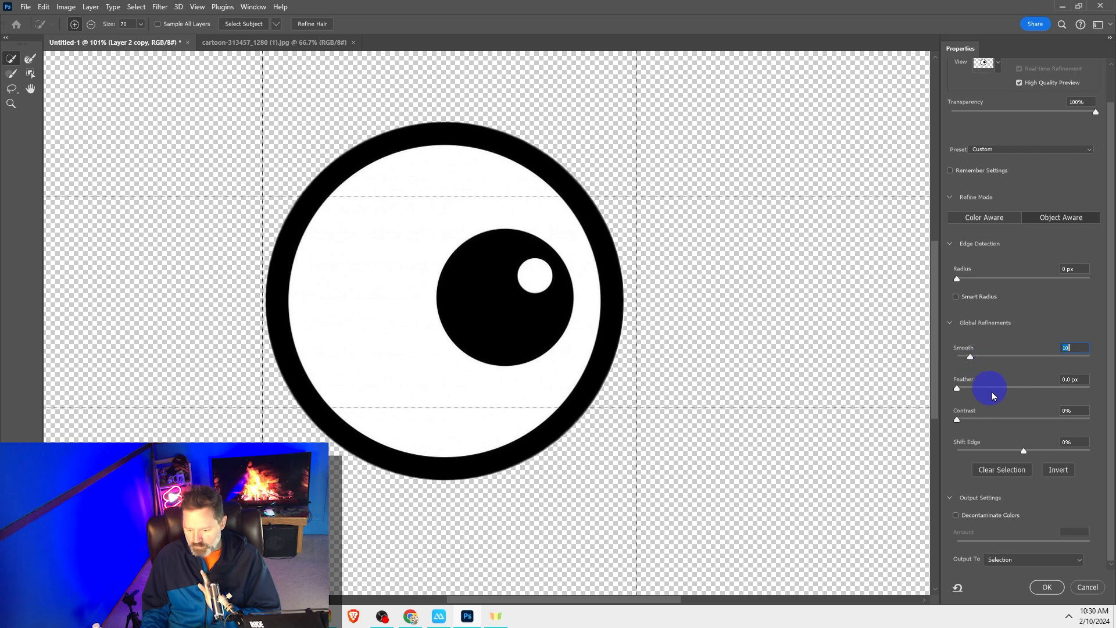
- Output the refined eye selection to a New Layer and apply Select and Mask
{"action": "left_click", "coordinate": [1056, 560]}
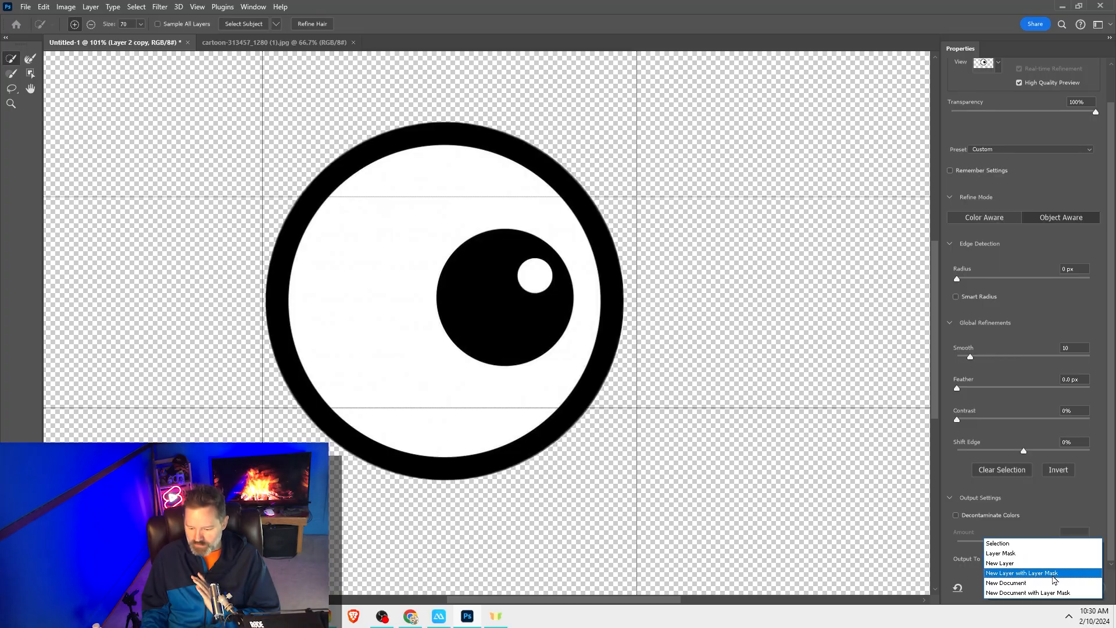
{"action": "left_click", "coordinate": [1029, 564]}
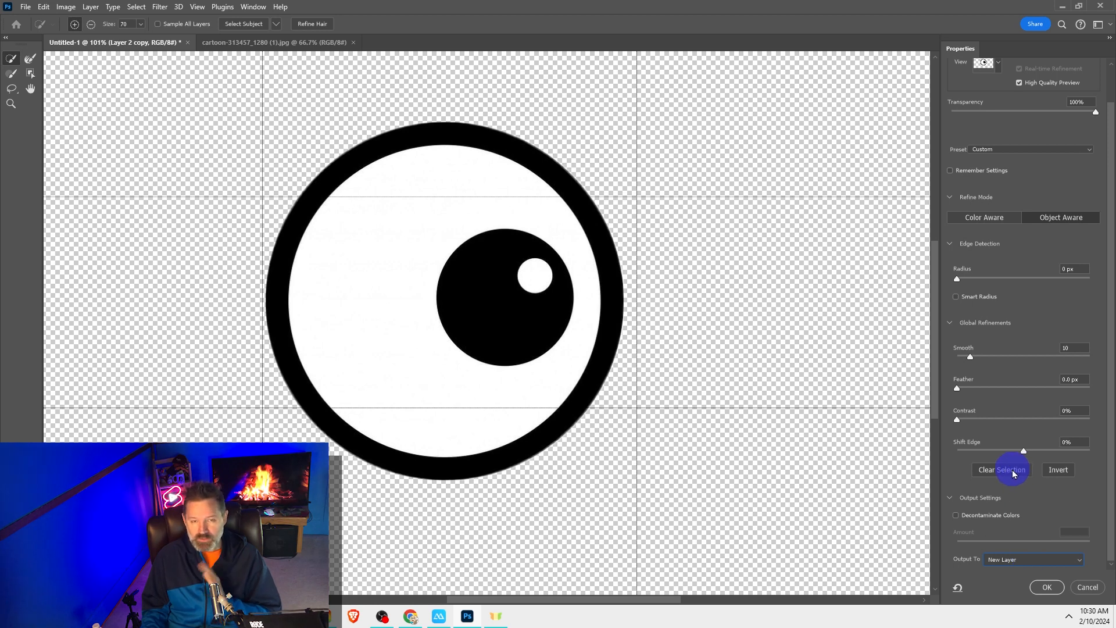
{"action": "left_click", "coordinate": [1047, 587]}
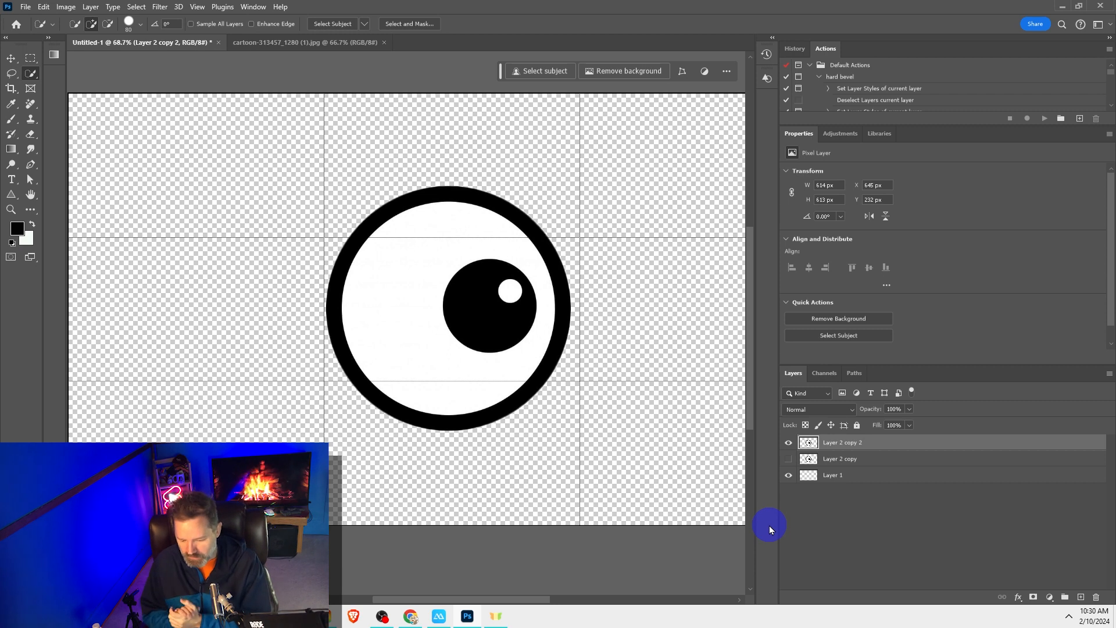
- Delete the hidden Layer 2 copy and activate the Move tool for the cut-out eye
{"action": "left_click", "coordinate": [868, 466]}
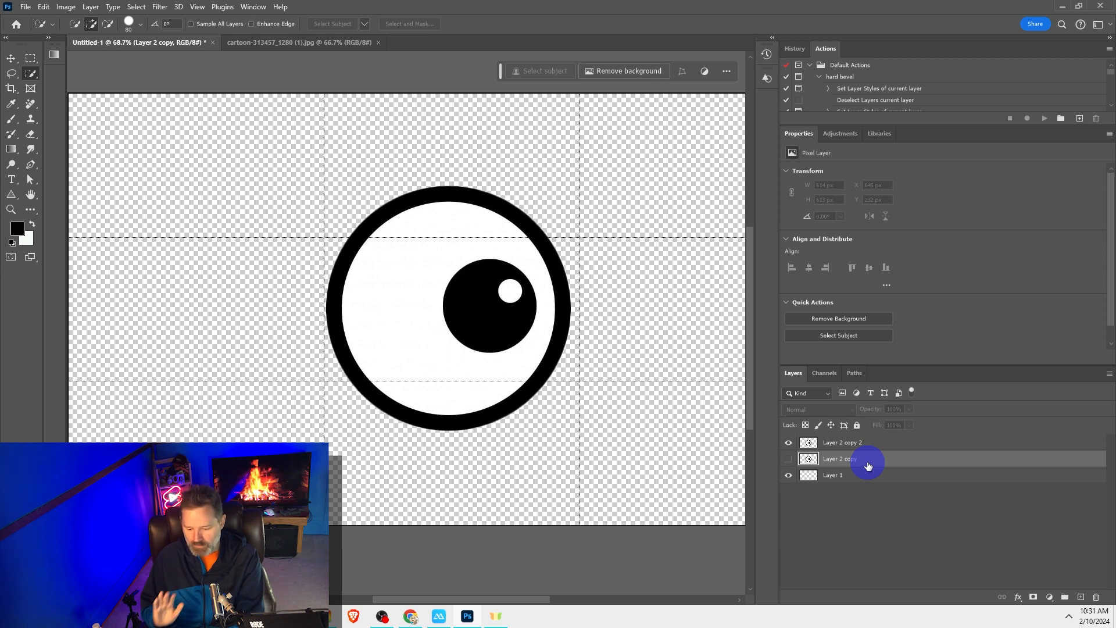
{"action": "key", "text": "Delete"}
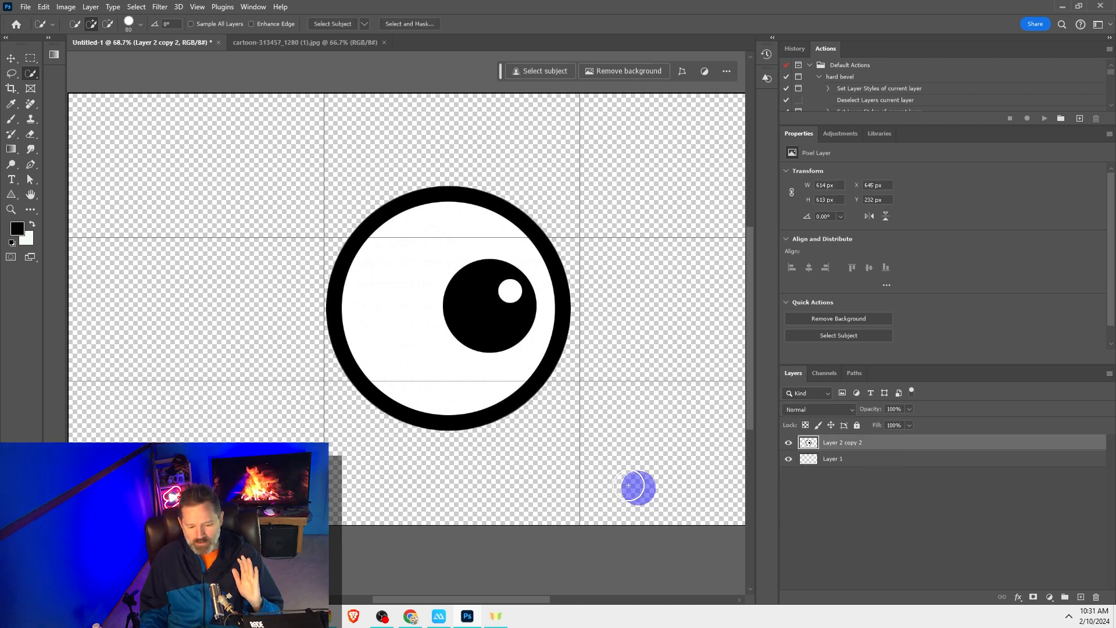
{"action": "scroll", "coordinate": [513, 467], "scroll_direction": "down", "scroll_amount": 5}
{"action": "left_click", "coordinate": [11, 57]}
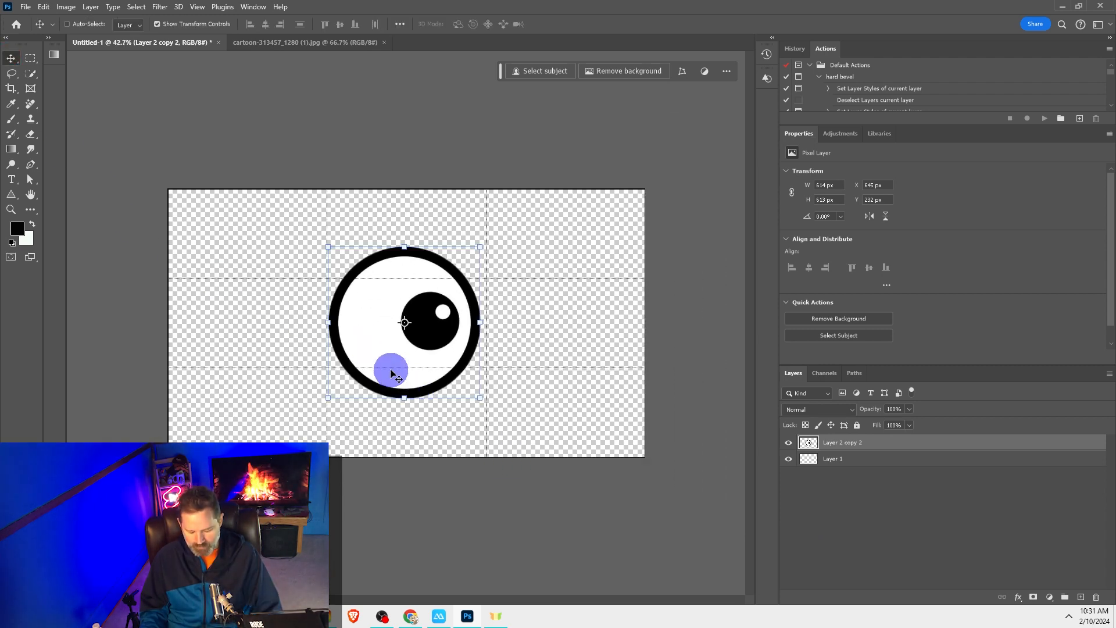
- Duplicate the cut-out eye and place the copy beside the original on the same height, at about X 1306 px
{"action": "left_click_drag", "start_coordinate": [387, 368], "coordinate": [546, 363]}
{"action": "mouse_move", "coordinate": [391, 202]}
{"action": "left_mouse_down"}
{"action": "mouse_move", "coordinate": [488, 298]}
{"action": "mouse_move", "coordinate": [378, 218]}
{"action": "mouse_move", "coordinate": [379, 207]}
{"action": "left_mouse_up"}
{"action": "key", "text": "ctrl+z"}
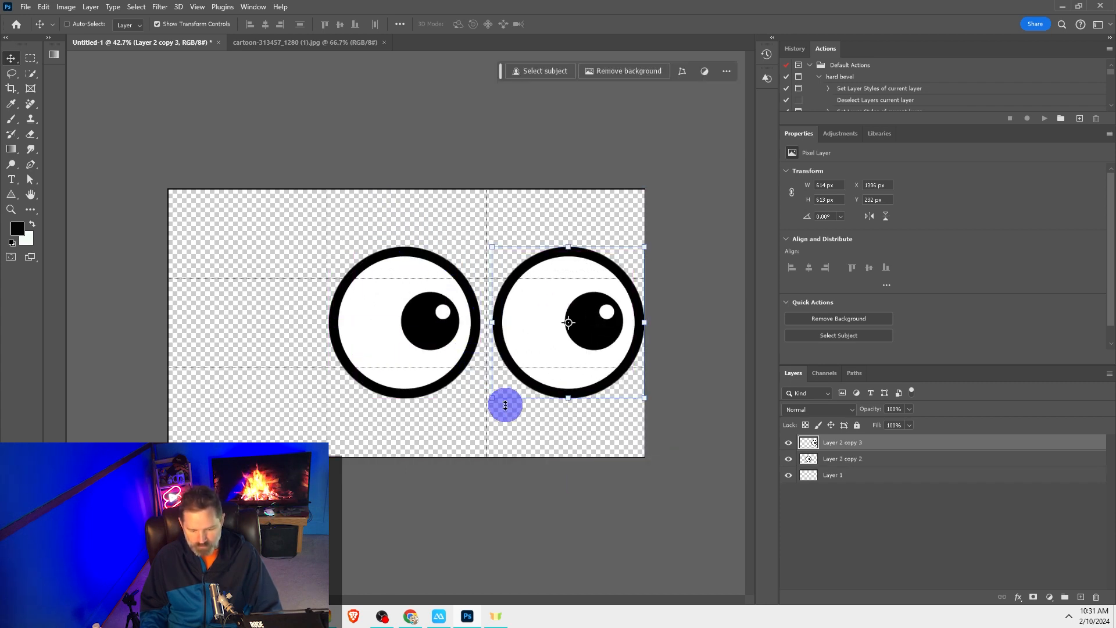
- Move the left eye to about X 289, Y 180 px and the right eye to about X 929, Y 180 px, then deselect the layers
{"action": "left_click", "coordinate": [388, 340], "text": "ctrl"}
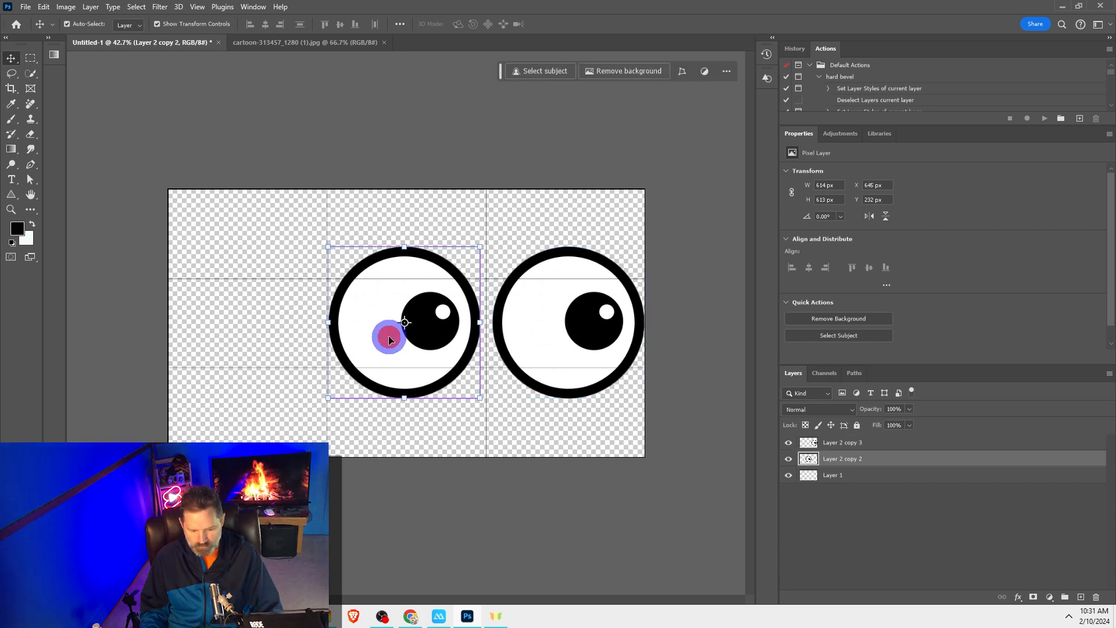
{"action": "left_click_drag", "start_coordinate": [389, 341], "coordinate": [306, 332]}
{"action": "left_click", "coordinate": [587, 389], "text": "ctrl"}
{"action": "left_click_drag", "start_coordinate": [593, 356], "coordinate": [507, 339]}
{"action": "left_click", "coordinate": [840, 527]}
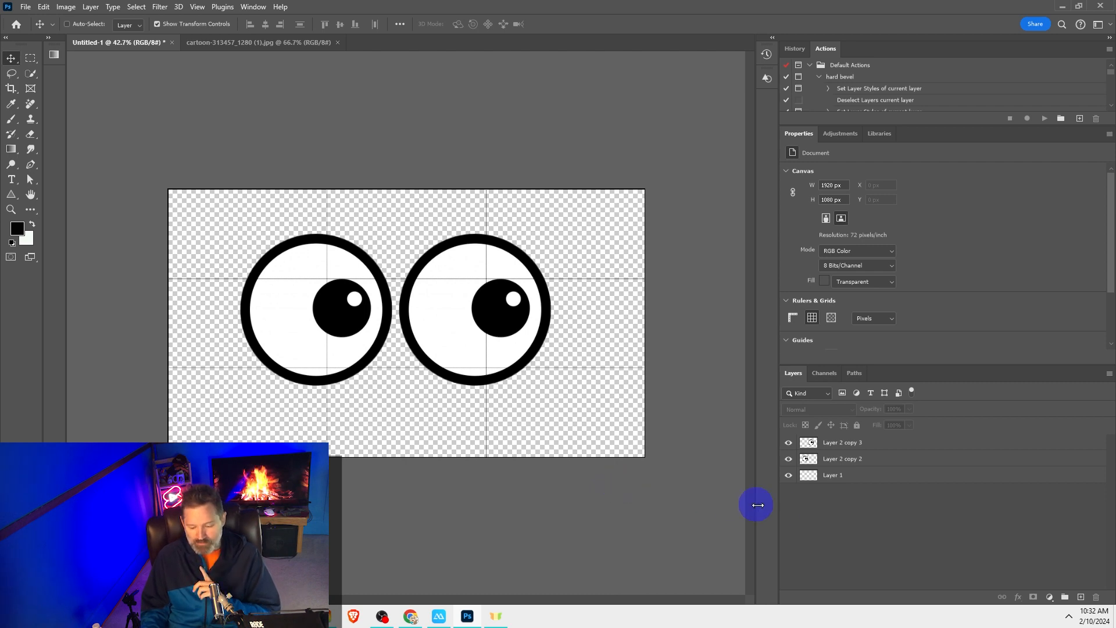
- Export the right-looking eyes as a transparent 1920 x 1080 PNG named "eyes right"
{"action": "left_click", "coordinate": [25, 6]}
{"action": "mouse_move", "coordinate": [71, 215]}
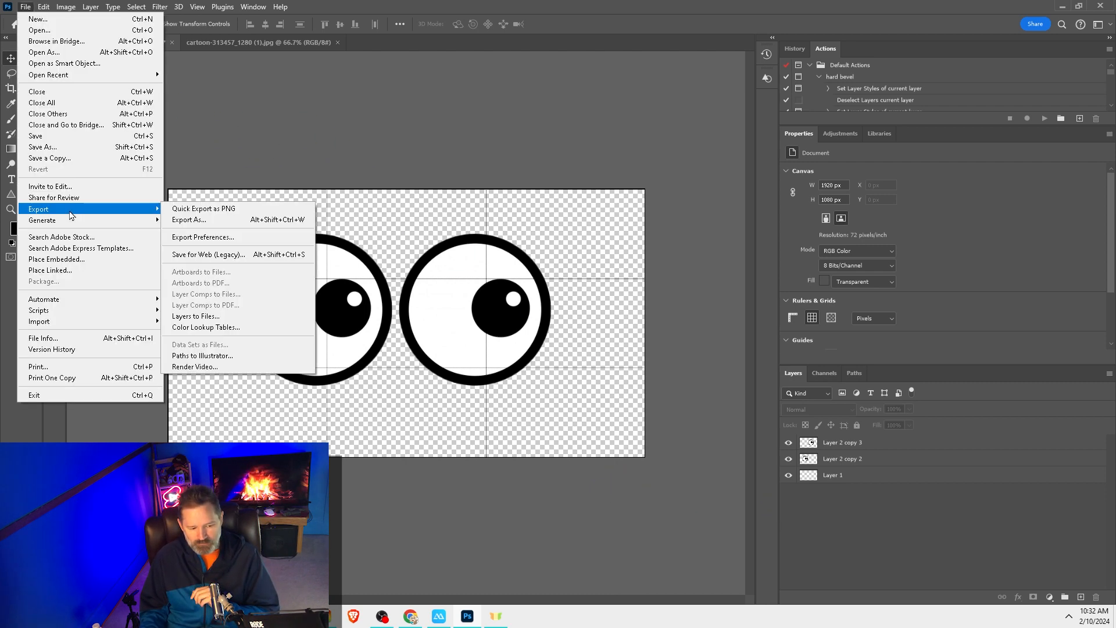
{"action": "left_click", "coordinate": [189, 219]}
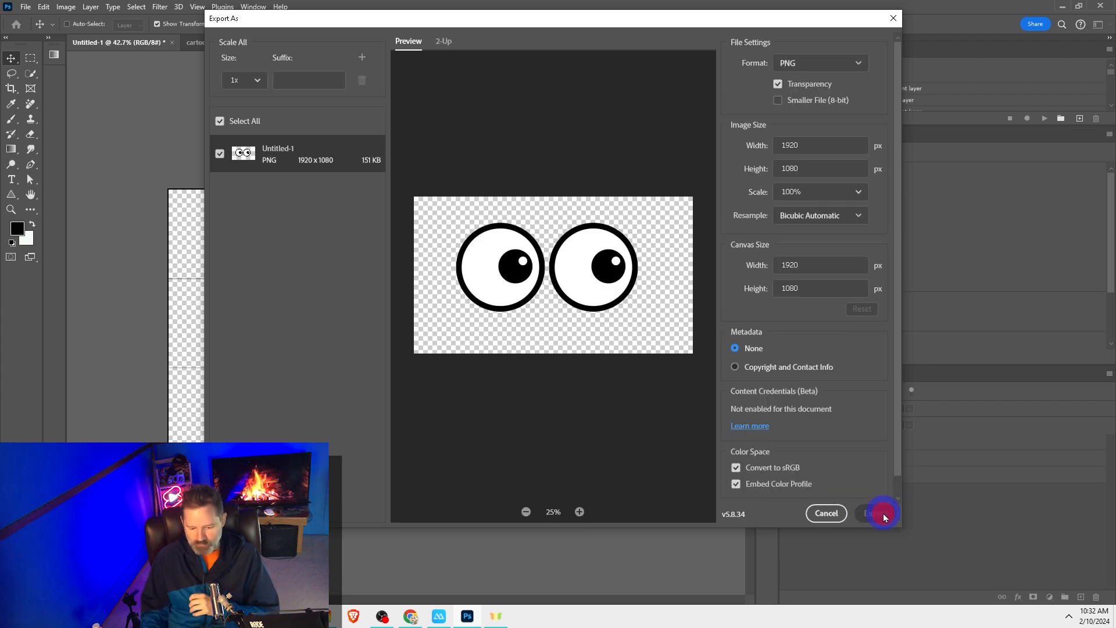
{"action": "left_click", "coordinate": [877, 512]}
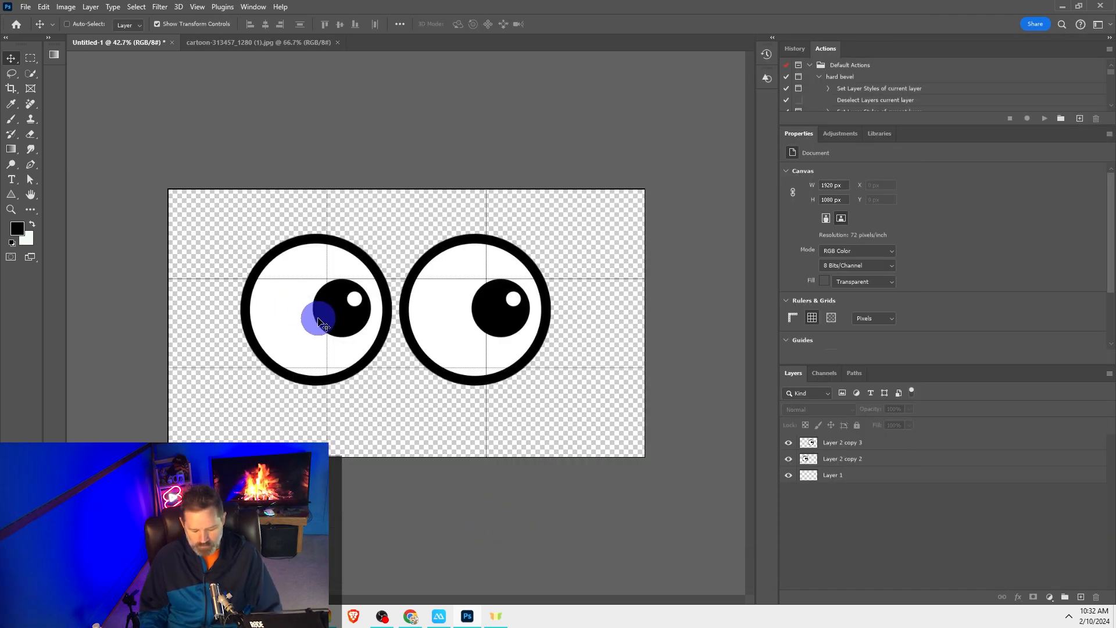
{"action": "left_click", "coordinate": [322, 320]}
{"action": "key", "text": "Return"}
- Reorder the layers so the left eye, Layer 2 copy 2, sits above the right eye, Layer 2 copy 3
{"action": "left_click", "coordinate": [844, 459]}
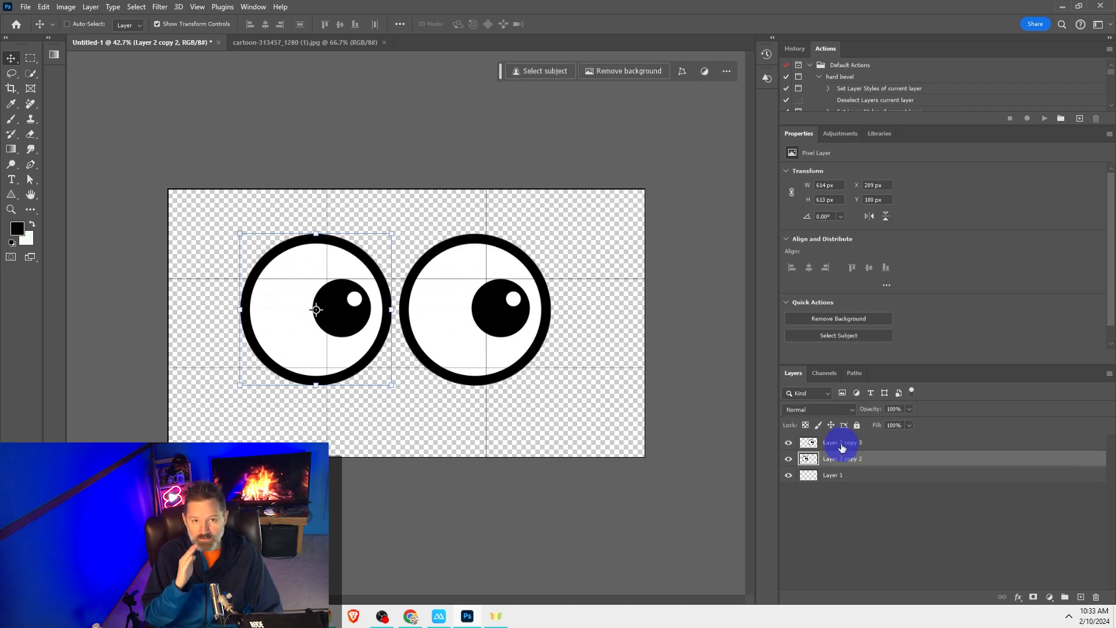
{"action": "left_click_drag", "start_coordinate": [849, 461], "coordinate": [843, 438]}
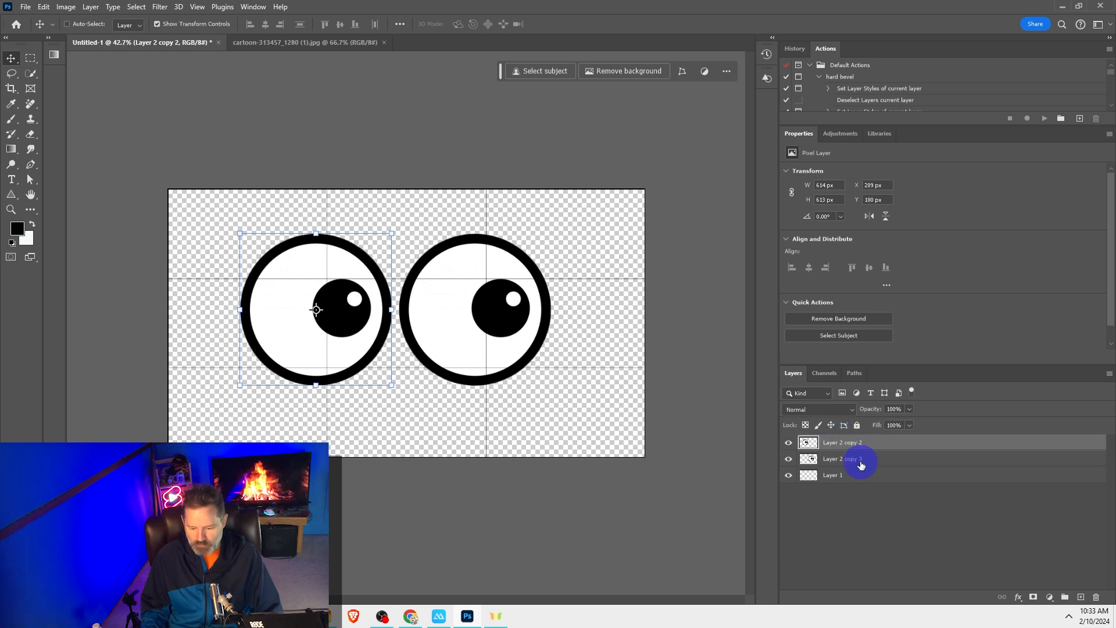
{"action": "left_click", "coordinate": [858, 461]}
{"action": "left_click", "coordinate": [843, 443]}
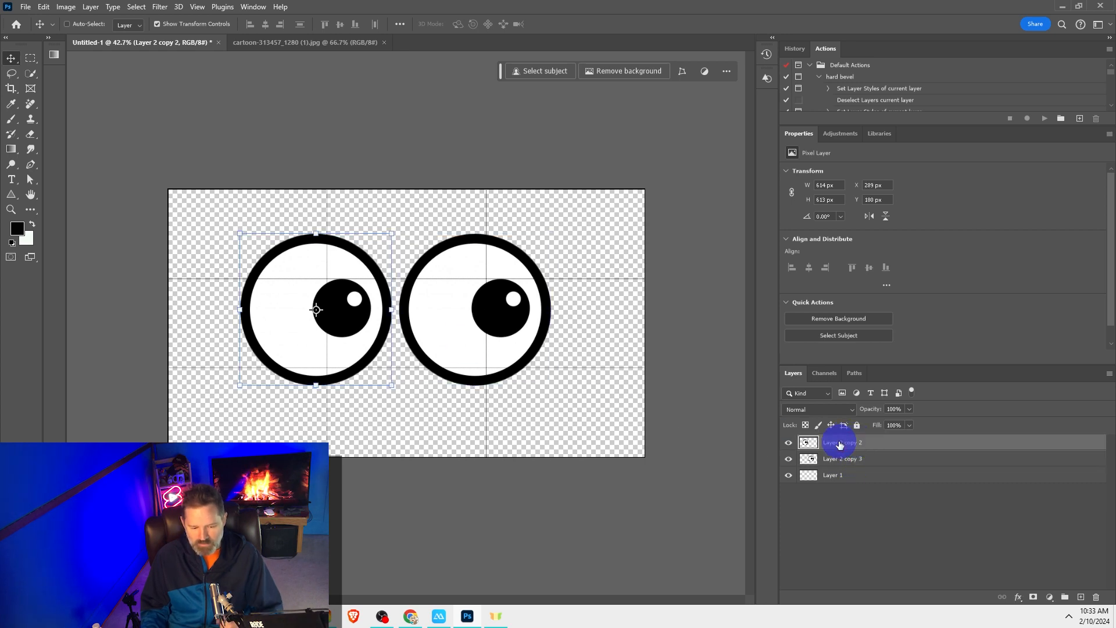
{"action": "left_click", "coordinate": [853, 463]}
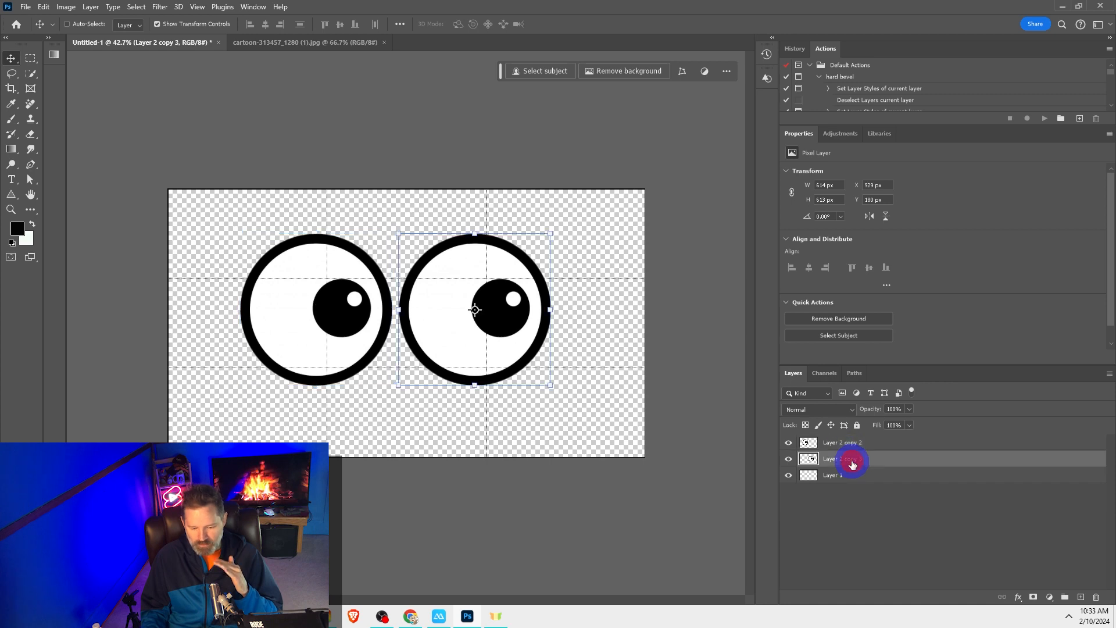
- Flip the left eye on Layer 2 copy 2 horizontally
{"action": "left_click", "coordinate": [847, 445]}
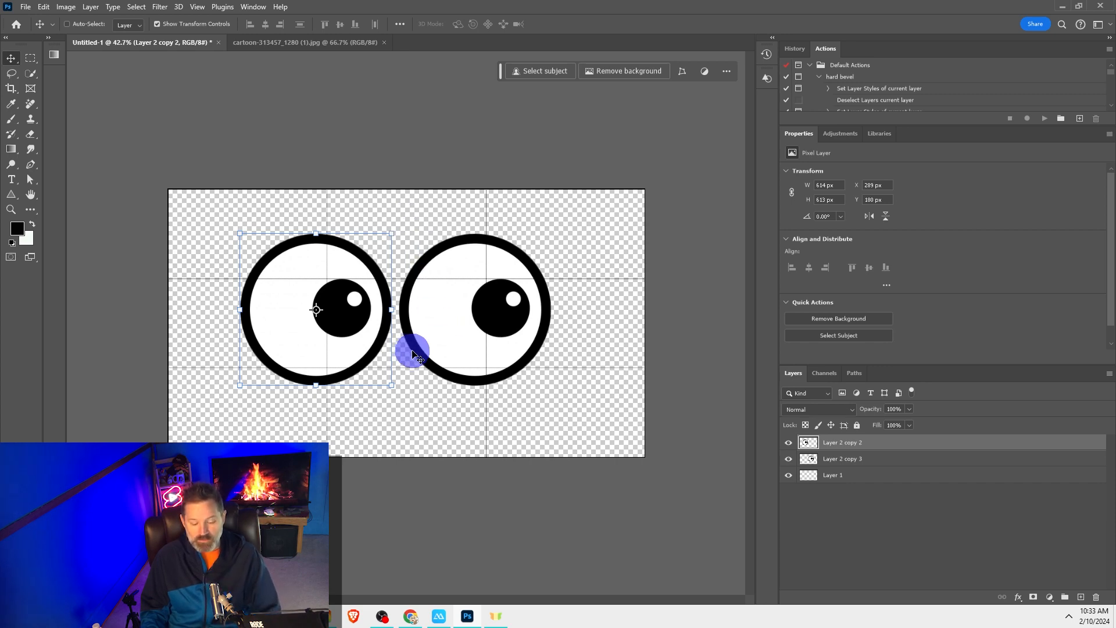
{"action": "left_click", "coordinate": [43, 7]}
{"action": "mouse_move", "coordinate": [87, 285]}
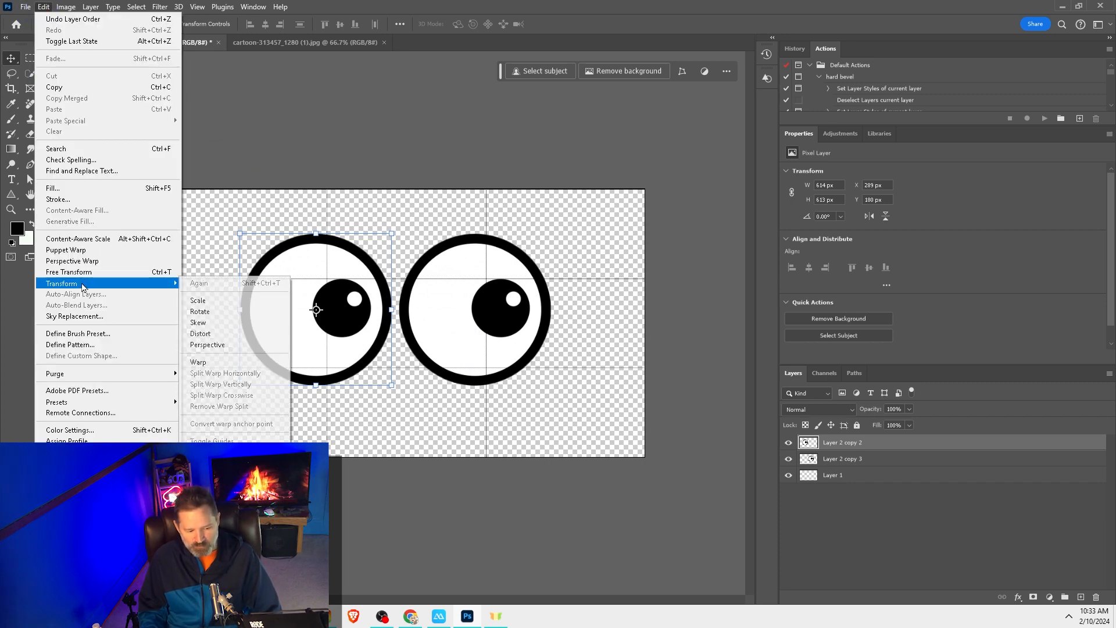
{"action": "left_click", "coordinate": [185, 302]}
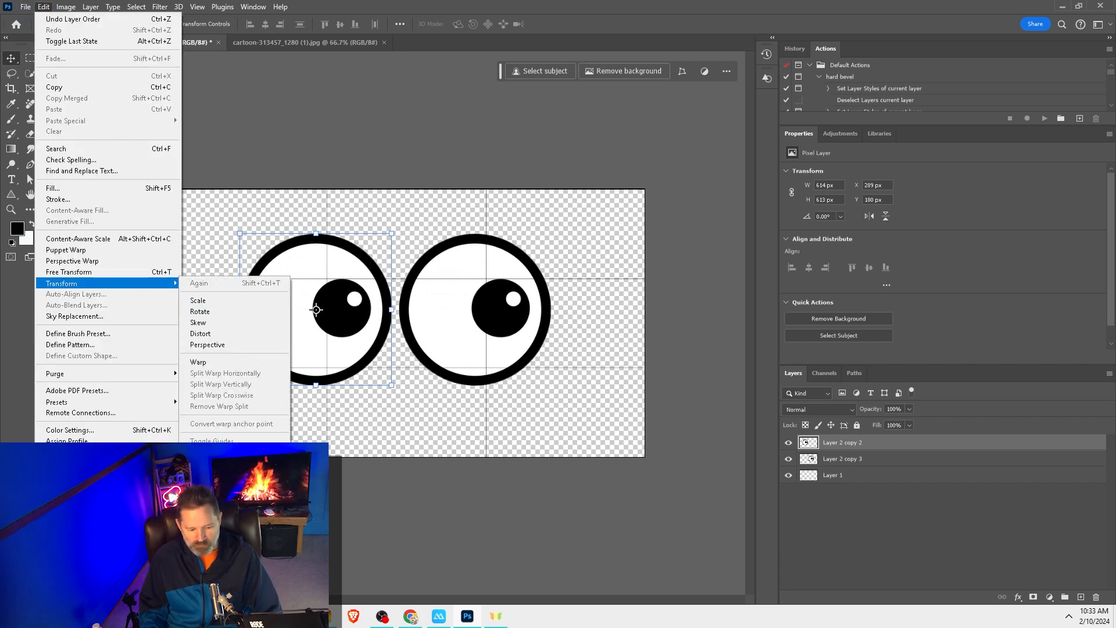
{"action": "left_click", "coordinate": [216, 497]}
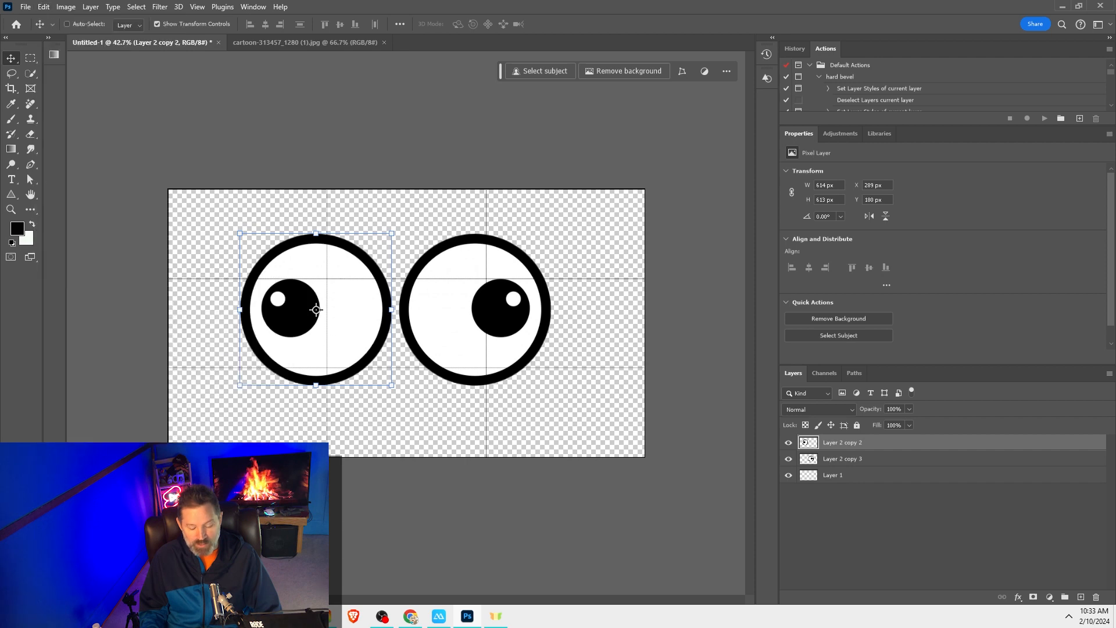
- Flip the right eye on Layer 2 copy 3 horizontally
{"action": "left_click", "coordinate": [854, 462]}
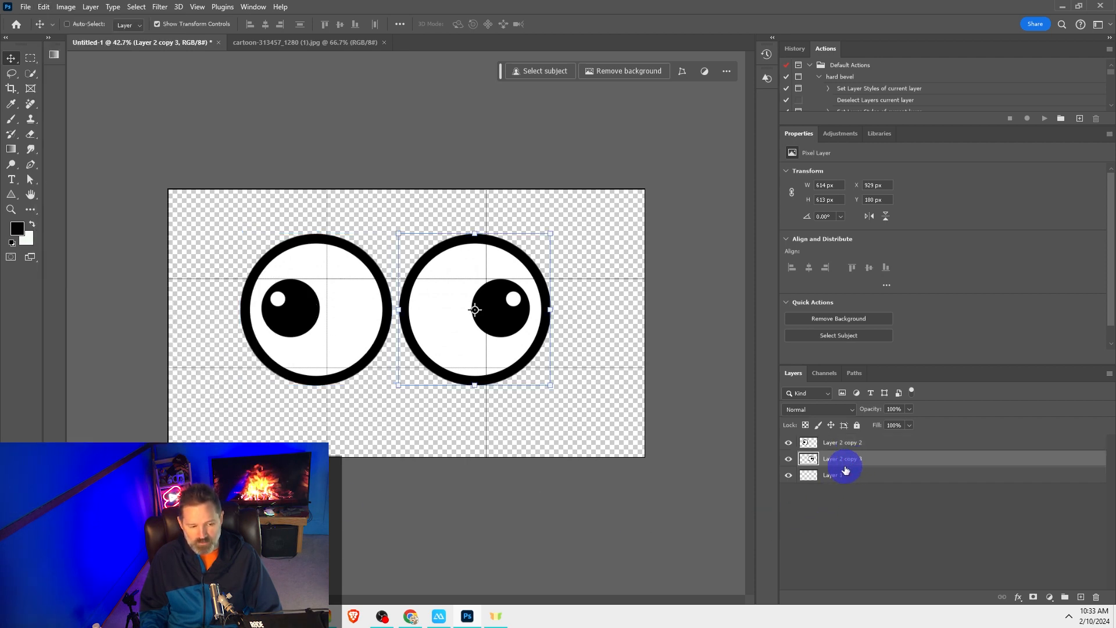
{"action": "left_click", "coordinate": [43, 7]}
{"action": "mouse_move", "coordinate": [89, 285]}
{"action": "left_click", "coordinate": [218, 498]}
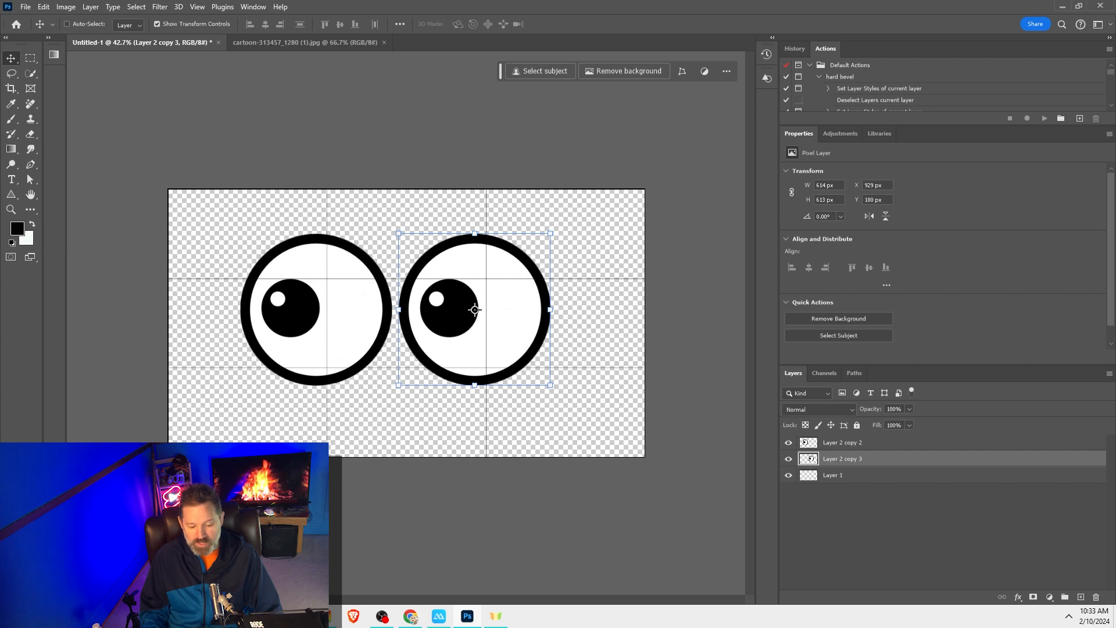
- Export the left-looking eyes as a PNG named "eyes left" in the YOUTUBE ALL PROJECT FOOTAGE folder
{"action": "left_click", "coordinate": [26, 7]}
{"action": "mouse_move", "coordinate": [115, 210]}
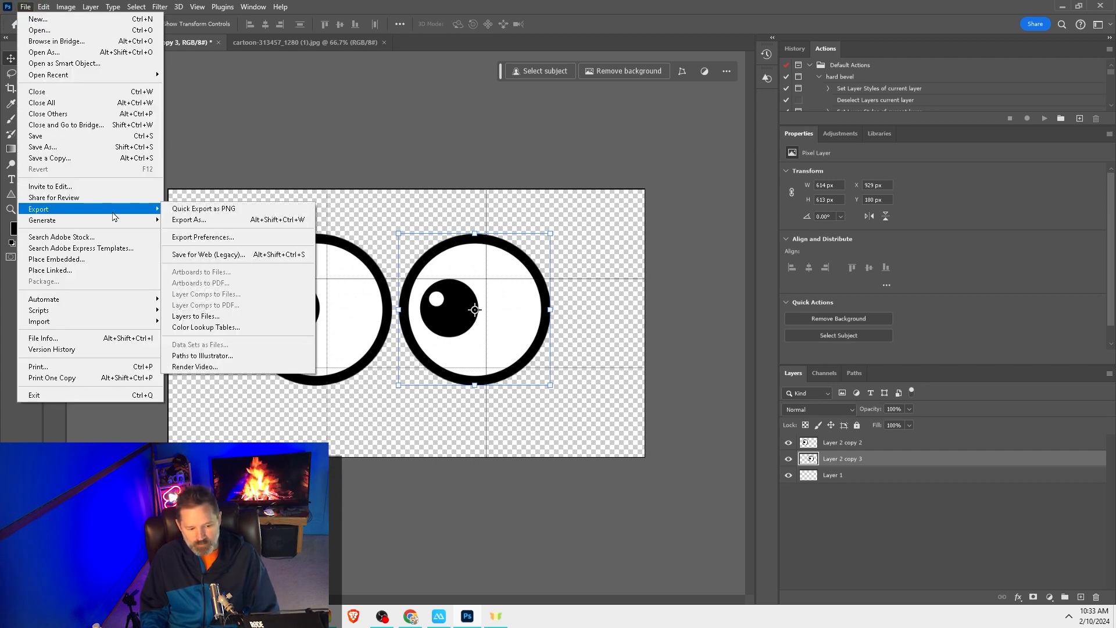
{"action": "left_click", "coordinate": [178, 220]}
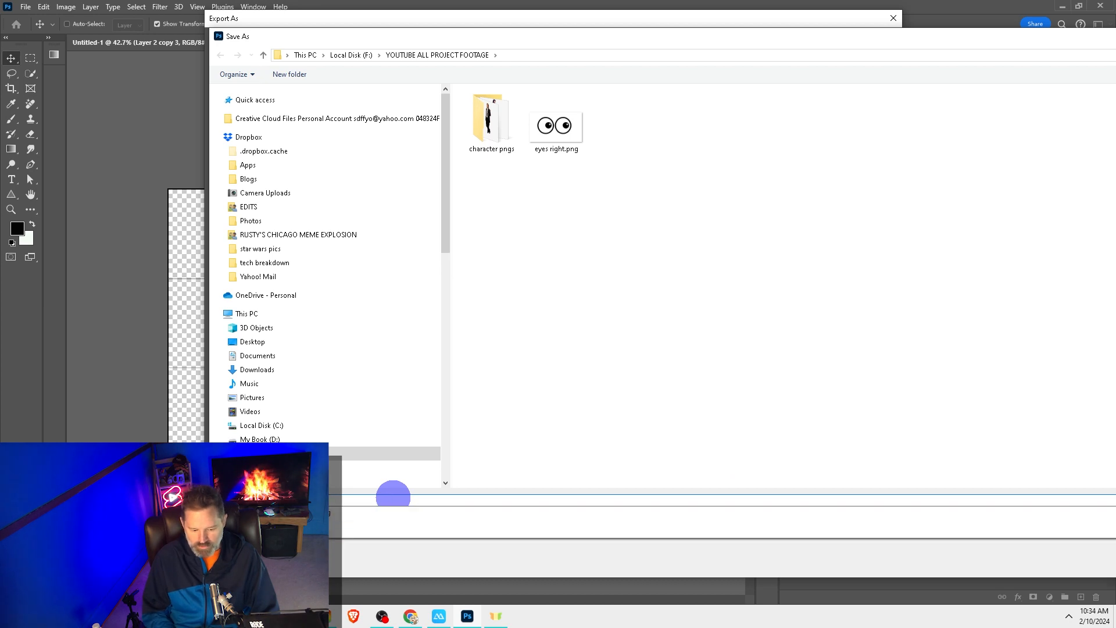
{"action": "key", "text": "Return"}
{"action": "left_click", "coordinate": [880, 545]}
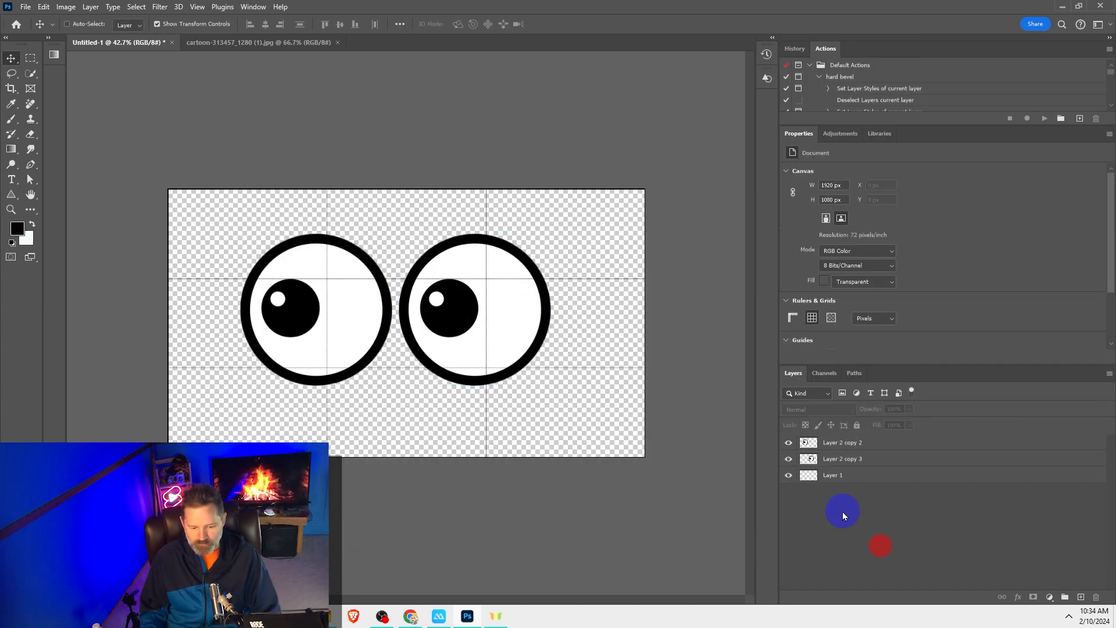
- Rotate the left eye about -44° so its pupil looks down and to the left, and apply the rotation
{"action": "left_click", "coordinate": [363, 330], "text": "ctrl"}
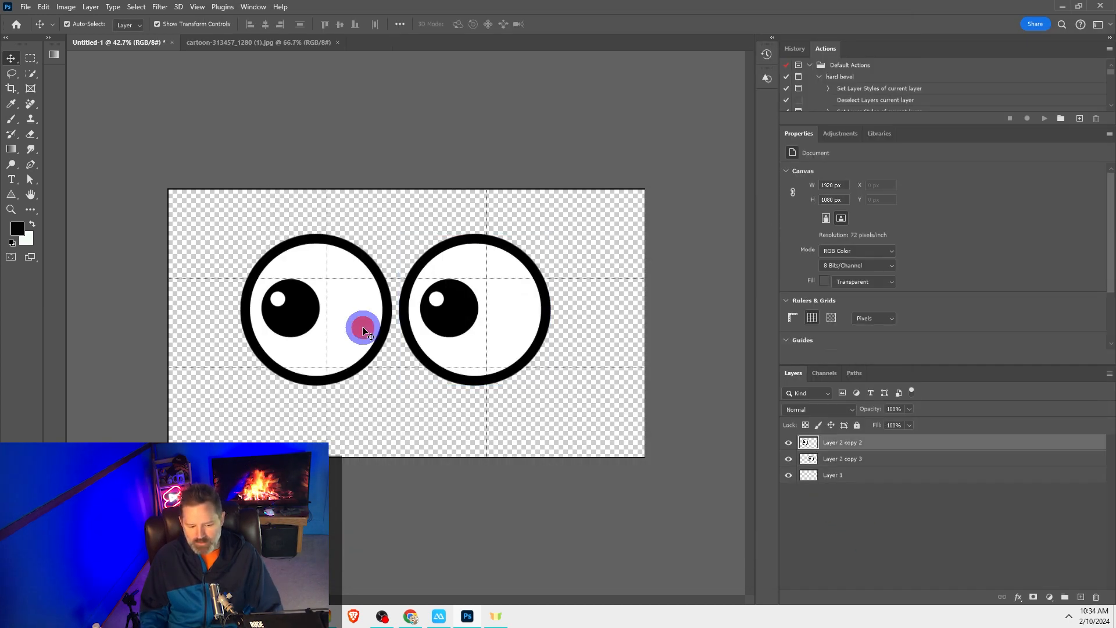
{"action": "left_click", "coordinate": [44, 7]}
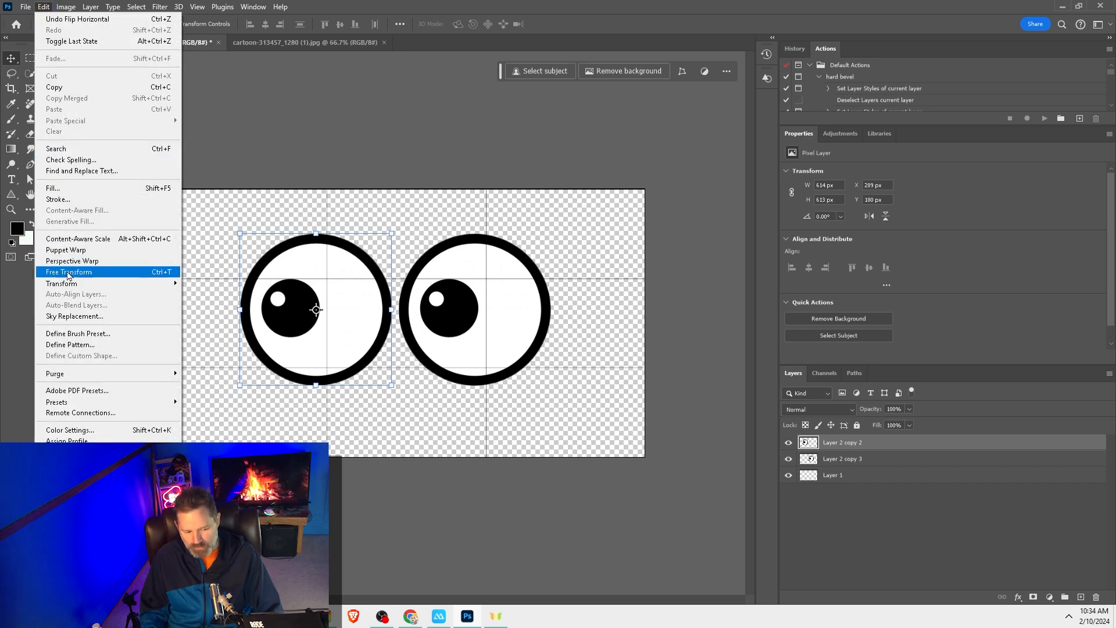
{"action": "mouse_move", "coordinate": [70, 287]}
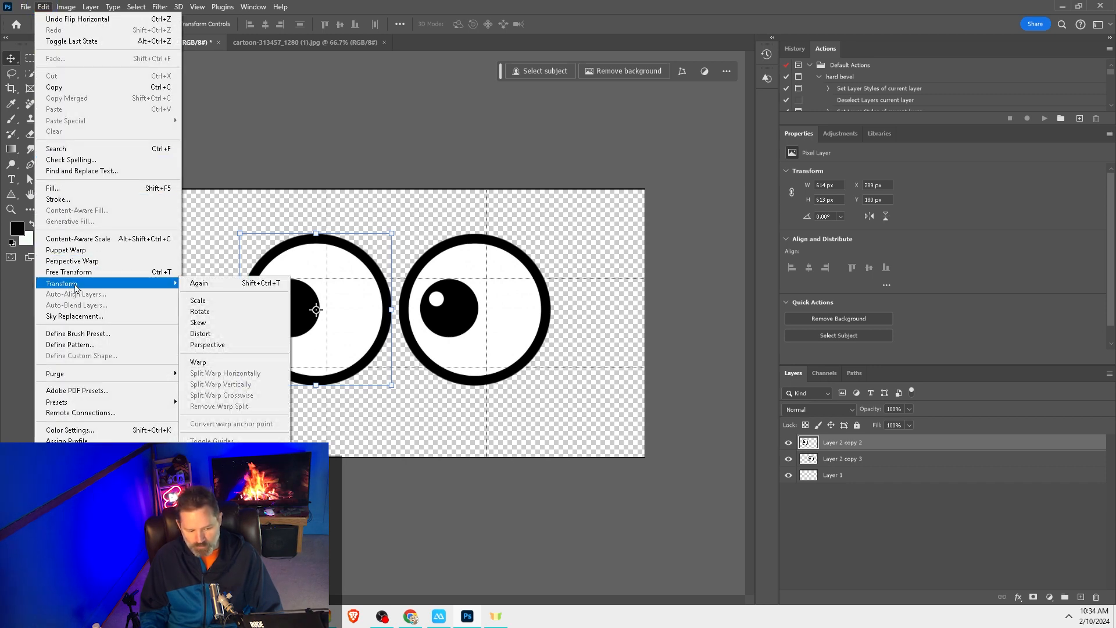
{"action": "left_click", "coordinate": [199, 308]}
{"action": "mouse_move", "coordinate": [199, 306]}
{"action": "left_mouse_down"}
{"action": "mouse_move", "coordinate": [219, 271]}
{"action": "mouse_move", "coordinate": [221, 308]}
{"action": "left_mouse_up"}
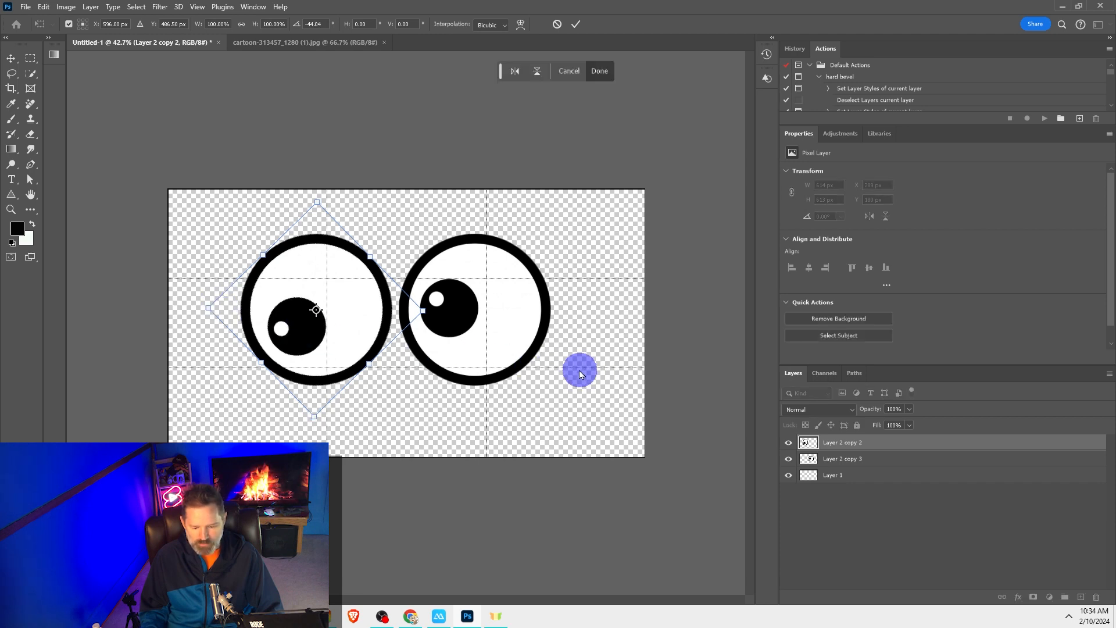
{"action": "left_click", "coordinate": [11, 58]}
- Rotate the right eye about -44° to match the left eye's gaze, apply it and deselect the layers
{"action": "left_click", "coordinate": [506, 351], "text": "ctrl"}
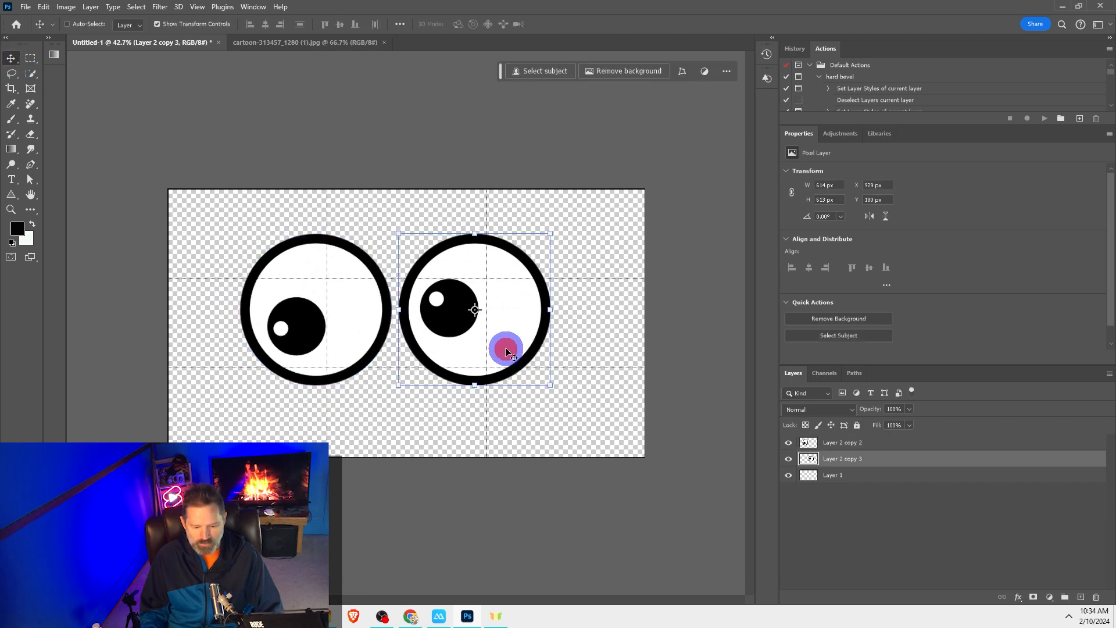
{"action": "left_click", "coordinate": [43, 6]}
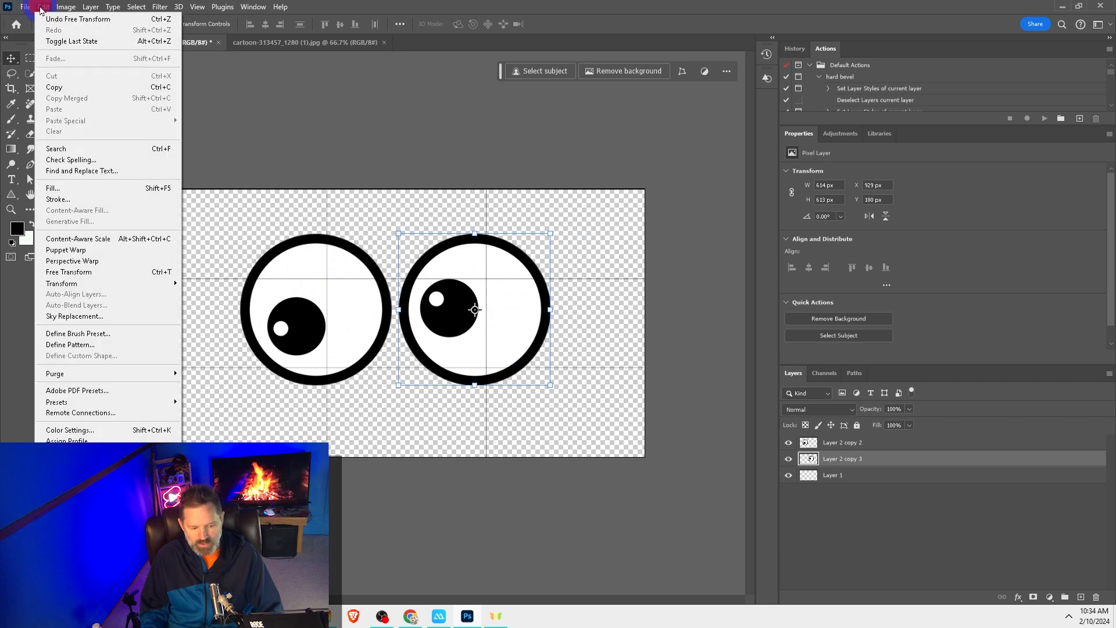
{"action": "mouse_move", "coordinate": [111, 284]}
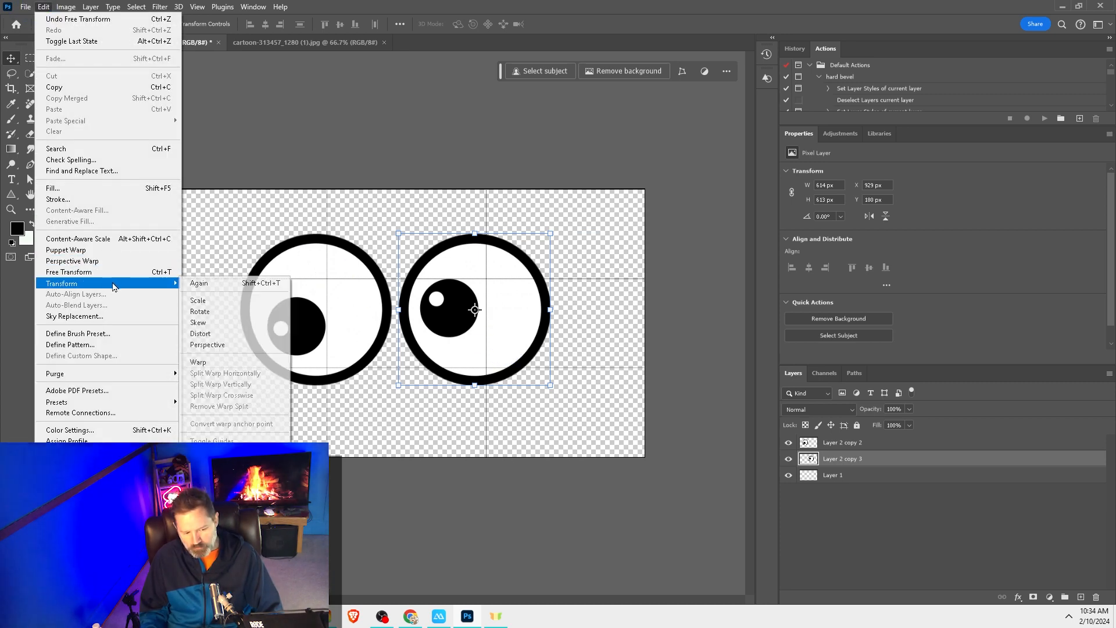
{"action": "left_click", "coordinate": [199, 311]}
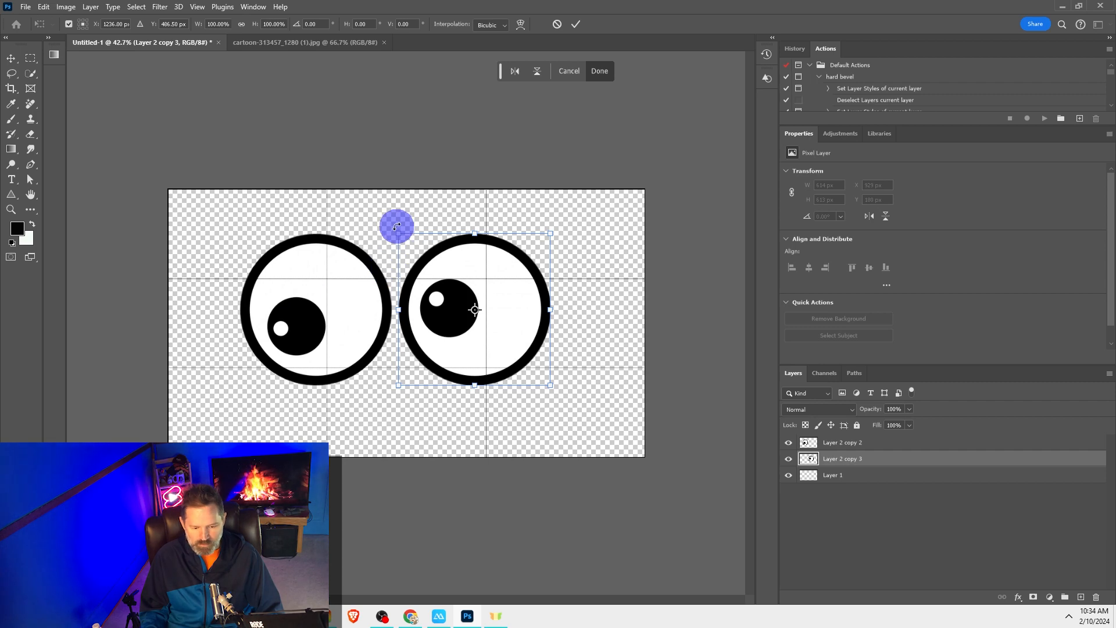
{"action": "left_click_drag", "start_coordinate": [396, 226], "coordinate": [368, 306]}
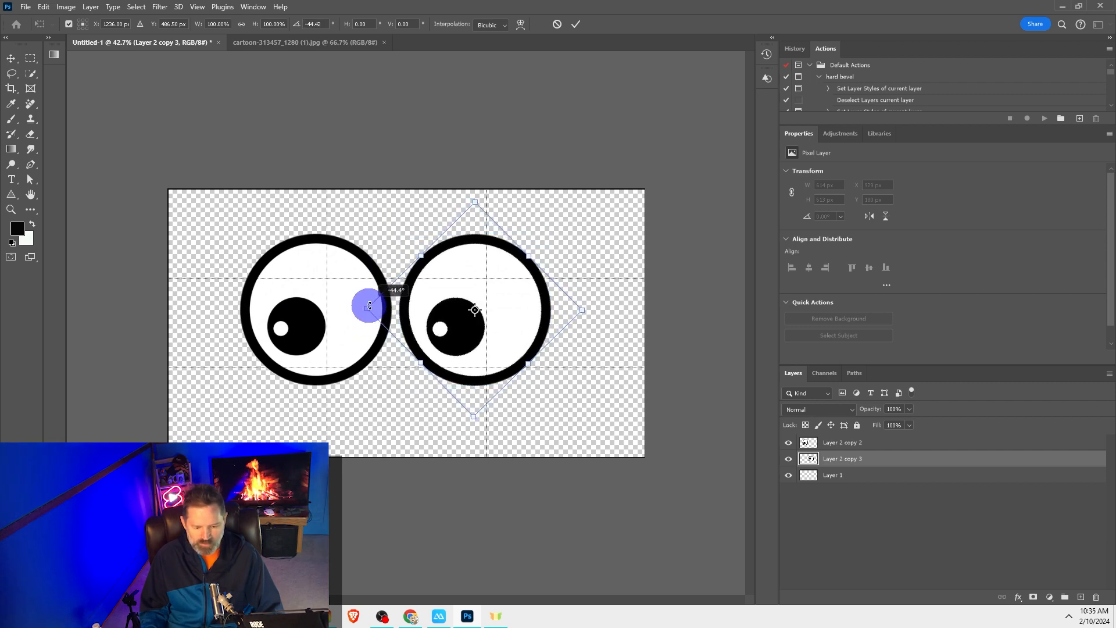
{"action": "left_click", "coordinate": [844, 526]}
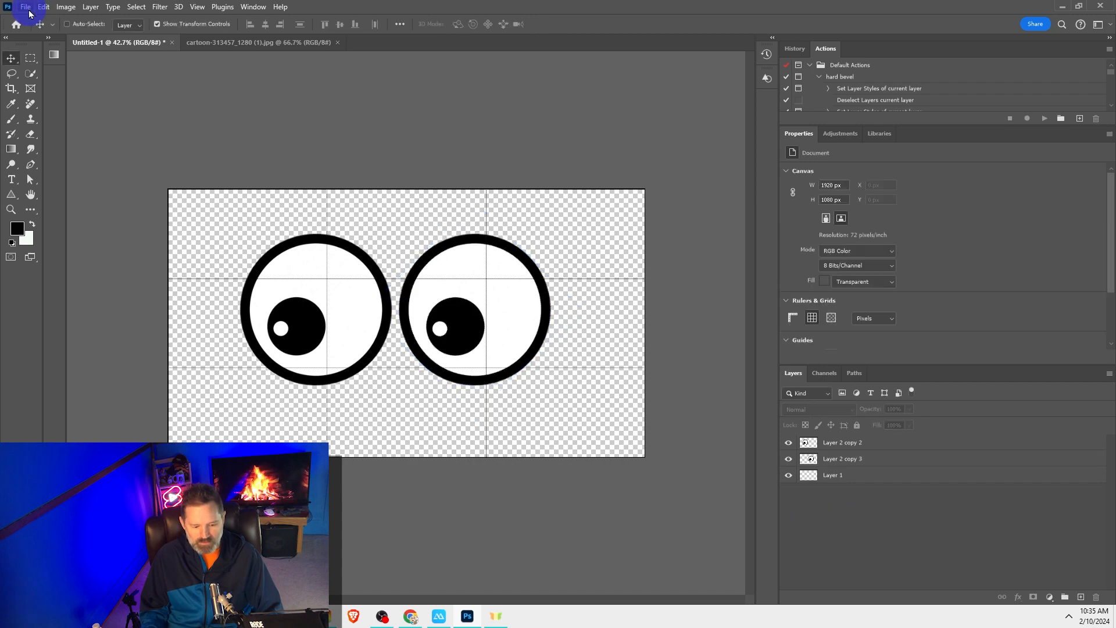
- Export the eyes looking down and left as another PNG in the YOUTUBE ALL PROJECT FOOTAGE folder
{"action": "left_click", "coordinate": [26, 7]}
{"action": "mouse_move", "coordinate": [87, 219]}
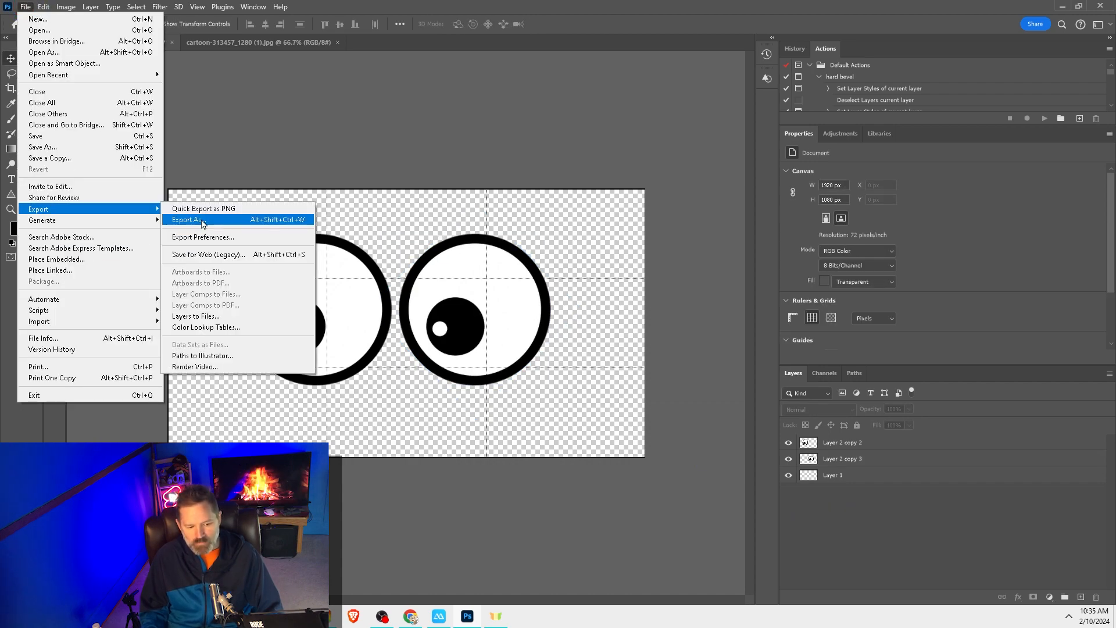
{"action": "left_click", "coordinate": [202, 221]}
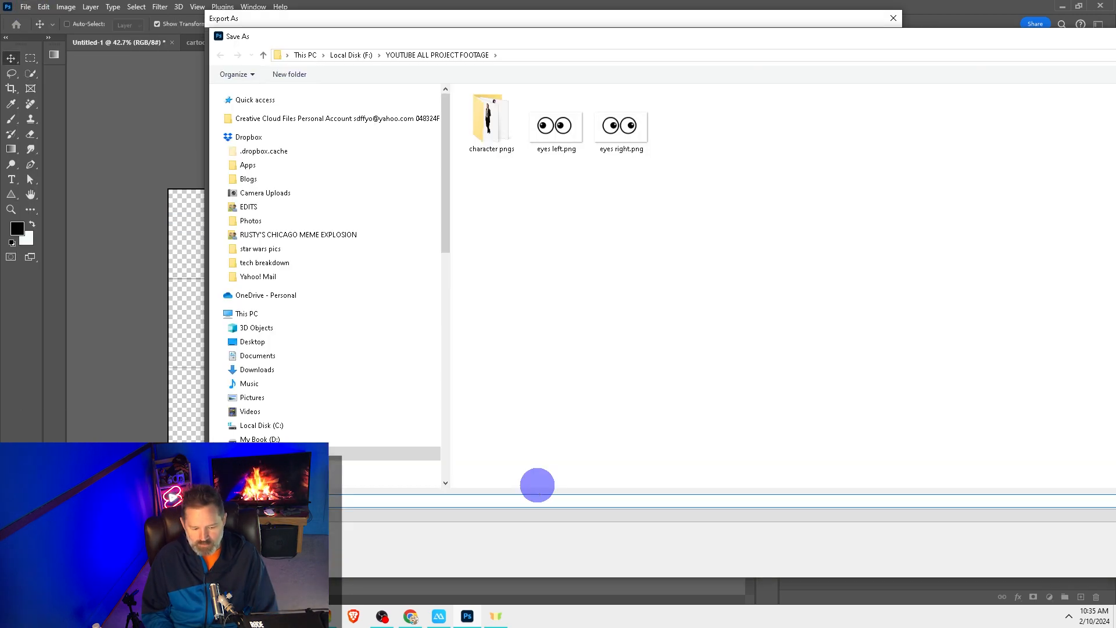
{"action": "key", "text": "Return"}
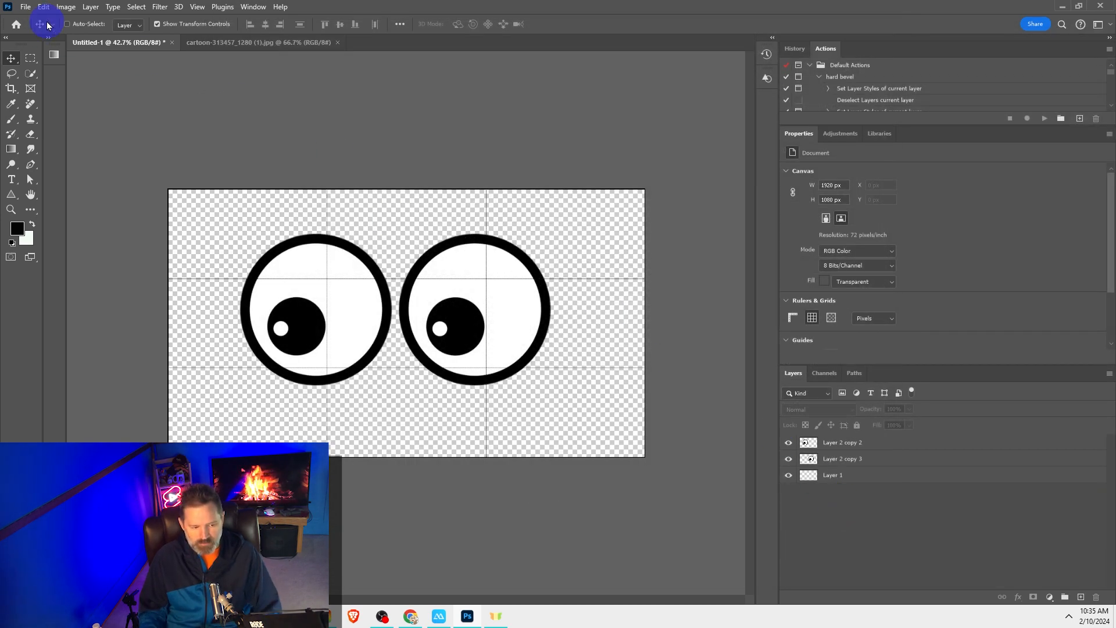
- Rotate the left eye about -105° so its pupil looks down and to the right
{"action": "left_click", "coordinate": [838, 446]}
{"action": "left_click", "coordinate": [43, 7]}
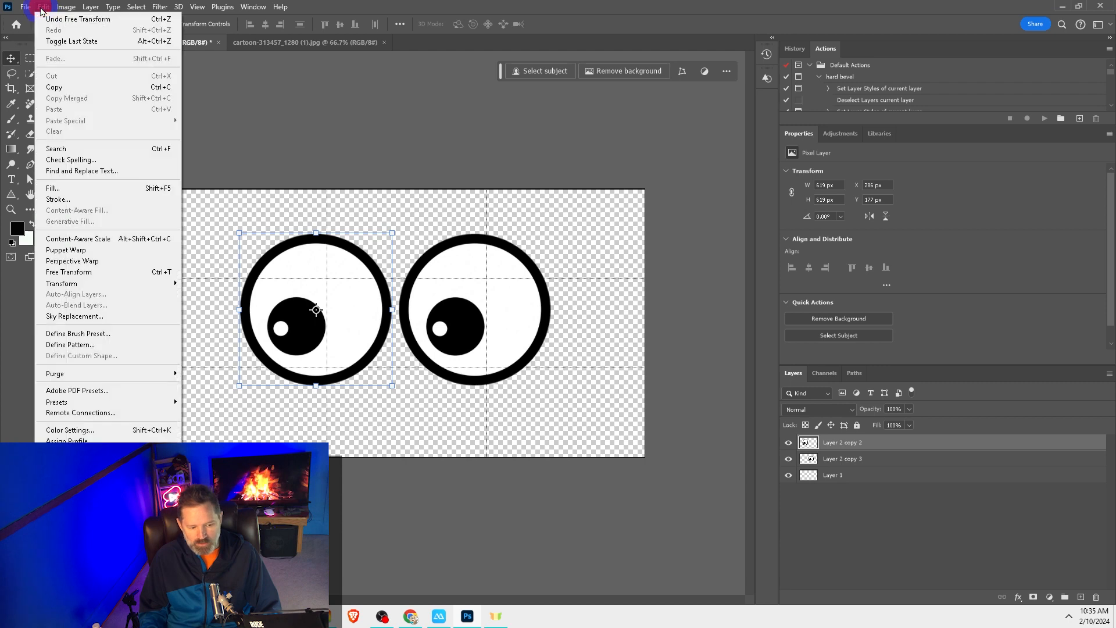
{"action": "mouse_move", "coordinate": [76, 284]}
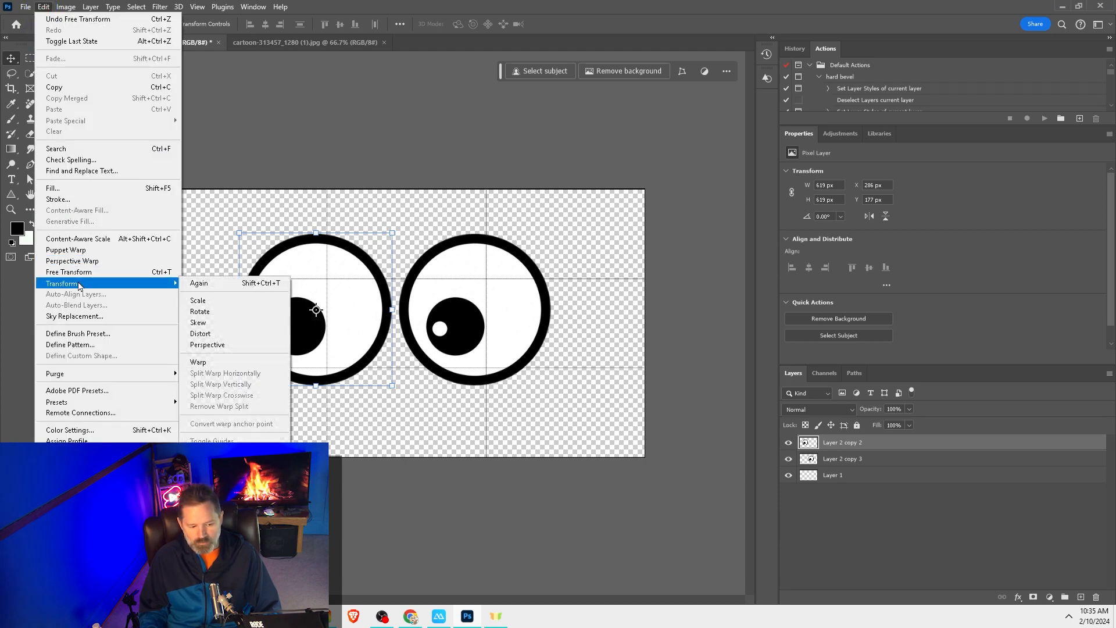
{"action": "left_click", "coordinate": [206, 310]}
{"action": "left_click_drag", "start_coordinate": [406, 391], "coordinate": [391, 181]}
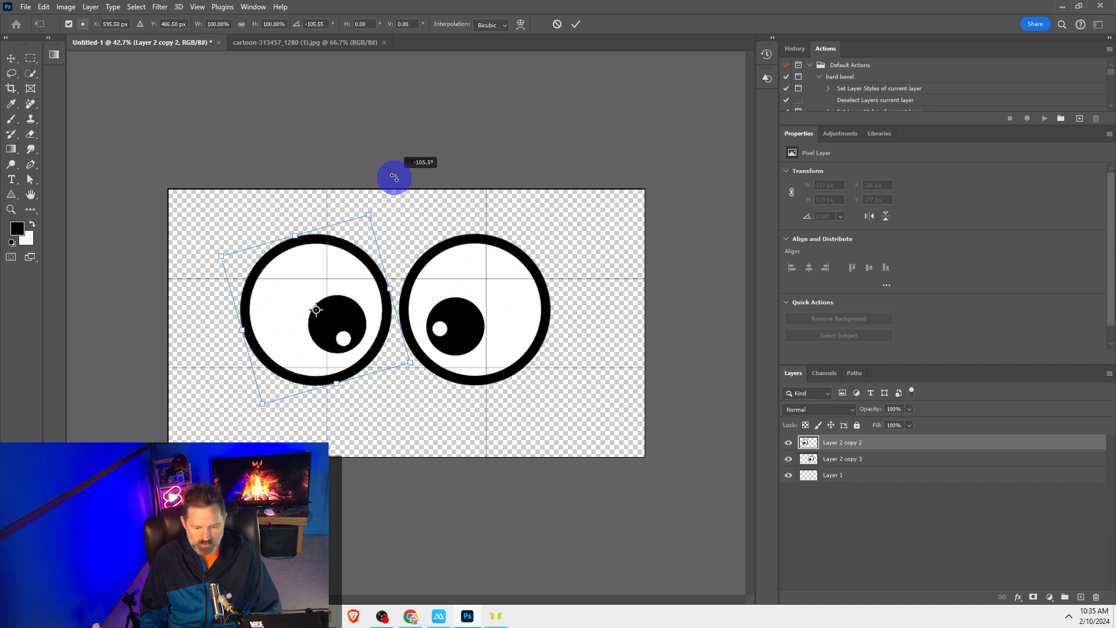
{"action": "left_click_drag", "start_coordinate": [395, 178], "coordinate": [398, 179]}
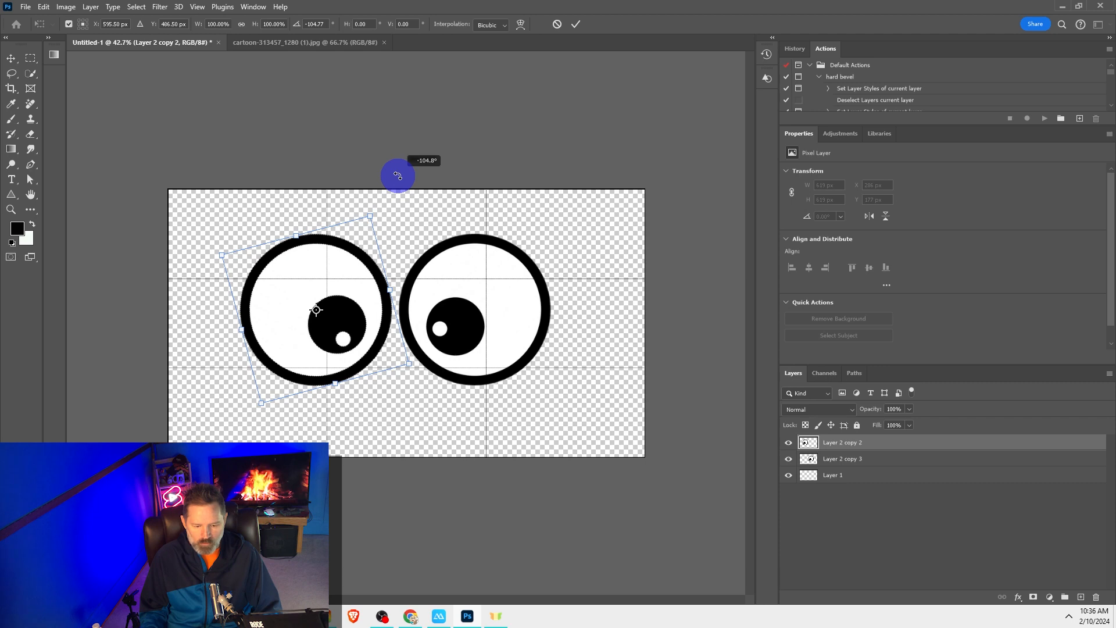
{"action": "left_click_drag", "start_coordinate": [397, 176], "coordinate": [393, 172]}
- Rotate the right eye to match the left eye's down-right gaze, apply it and deselect the layers
{"action": "left_click", "coordinate": [836, 459]}
{"action": "left_click", "coordinate": [43, 7]}
{"action": "mouse_move", "coordinate": [117, 283]}
{"action": "left_click", "coordinate": [203, 308]}
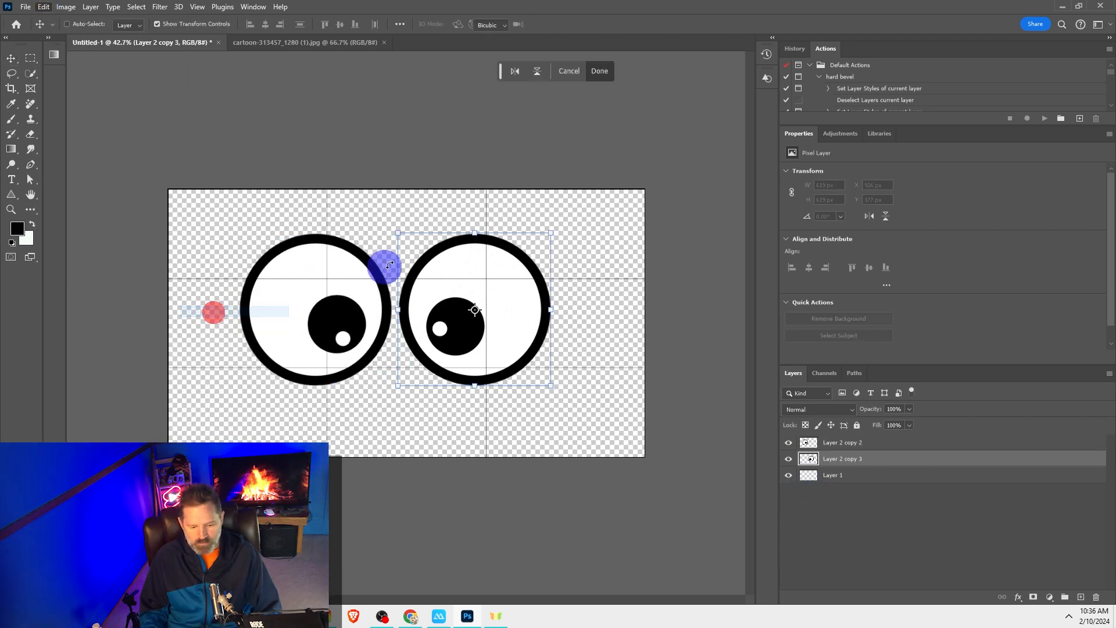
{"action": "left_click_drag", "start_coordinate": [395, 226], "coordinate": [512, 431]}
{"action": "left_click", "coordinate": [839, 523]}
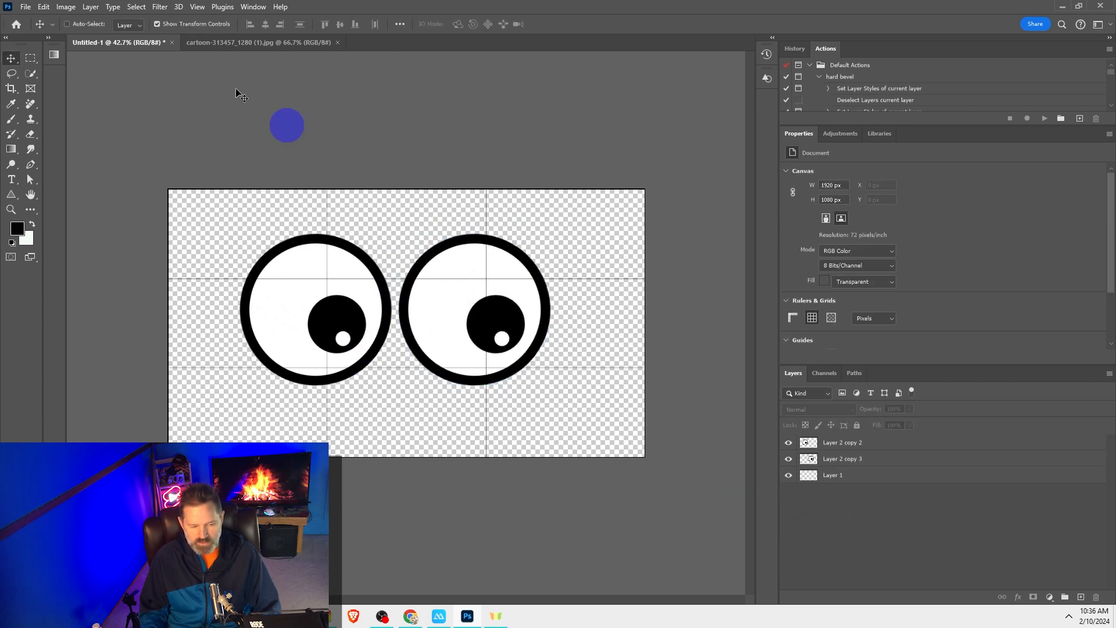
- Export the eyes looking down and right as a PNG named "eyes down right"
{"action": "left_click", "coordinate": [25, 7]}
{"action": "left_click", "coordinate": [198, 220]}
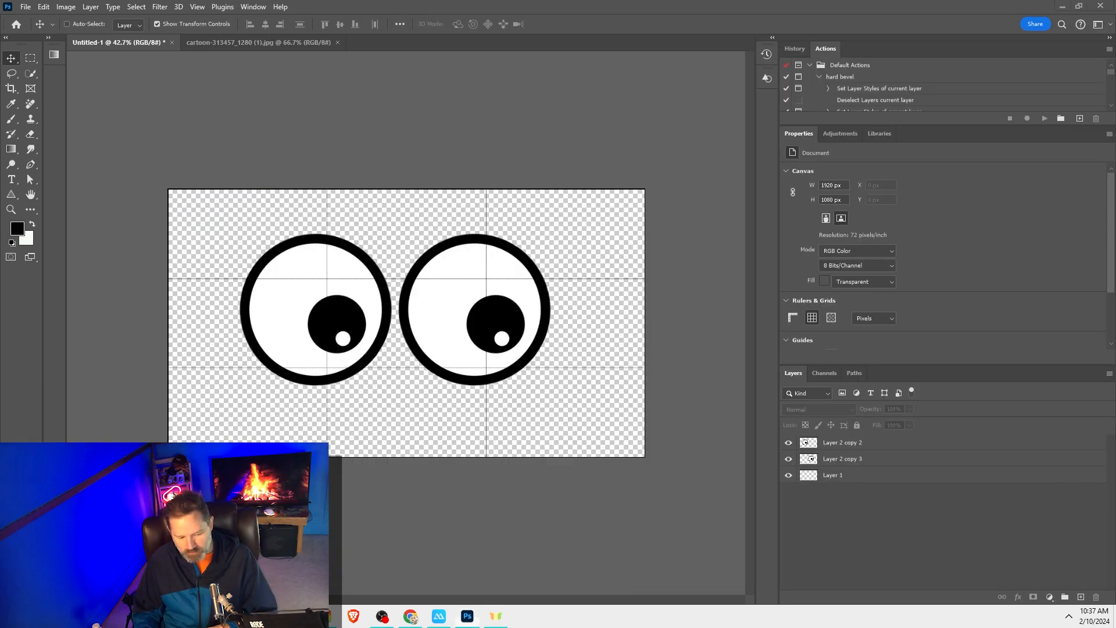
- Switch to Chrome, search Google for "cartoon eyebrows png" and look through the web results
{"action": "left_click", "coordinate": [14, 616]}
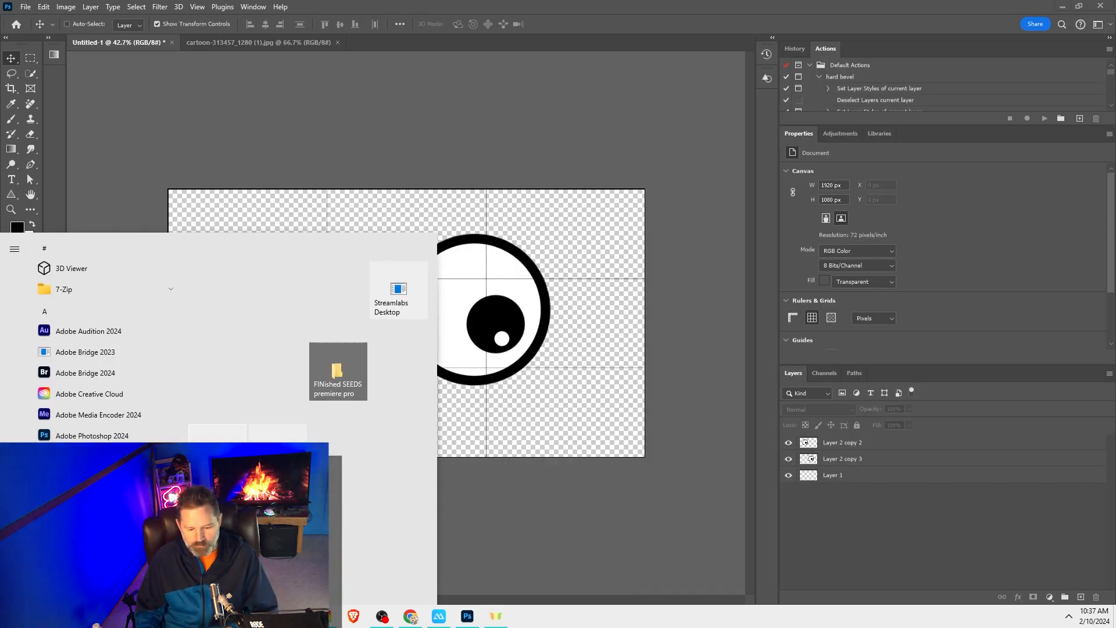
{"action": "left_click", "coordinate": [225, 446]}
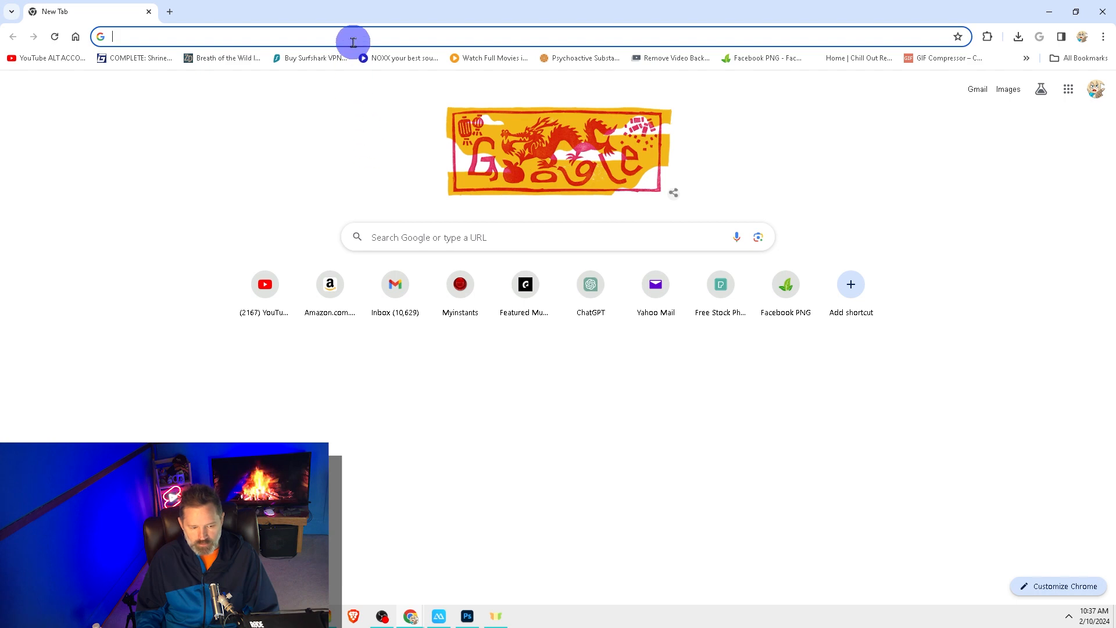
{"action": "type", "text": "cart"}
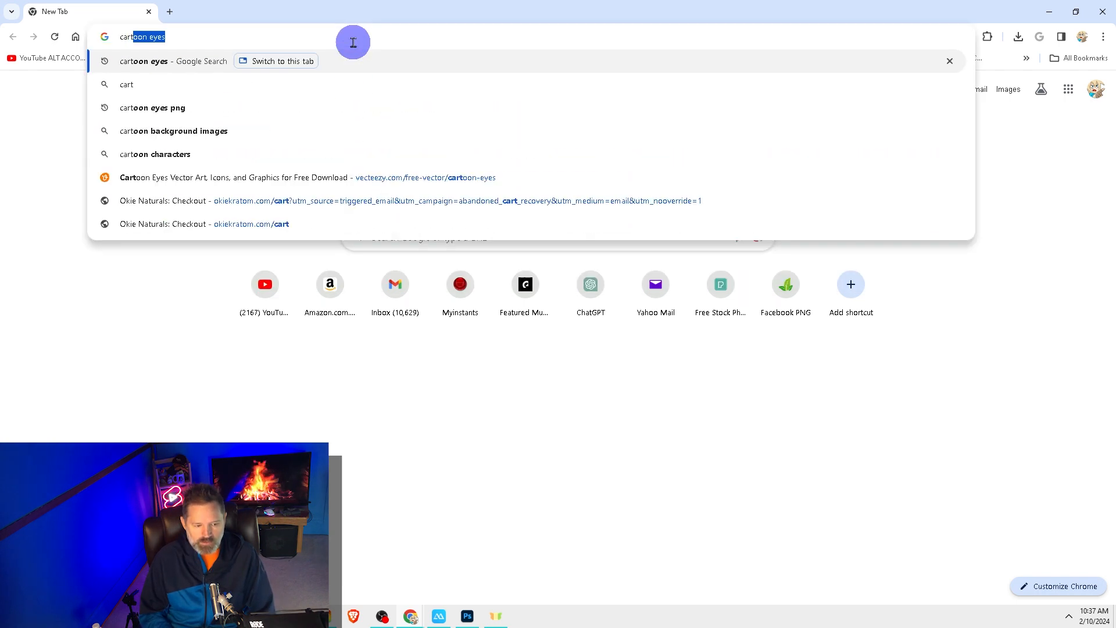
{"action": "type", "text": "oon eyebrows png"}
{"action": "key", "text": "Return"}
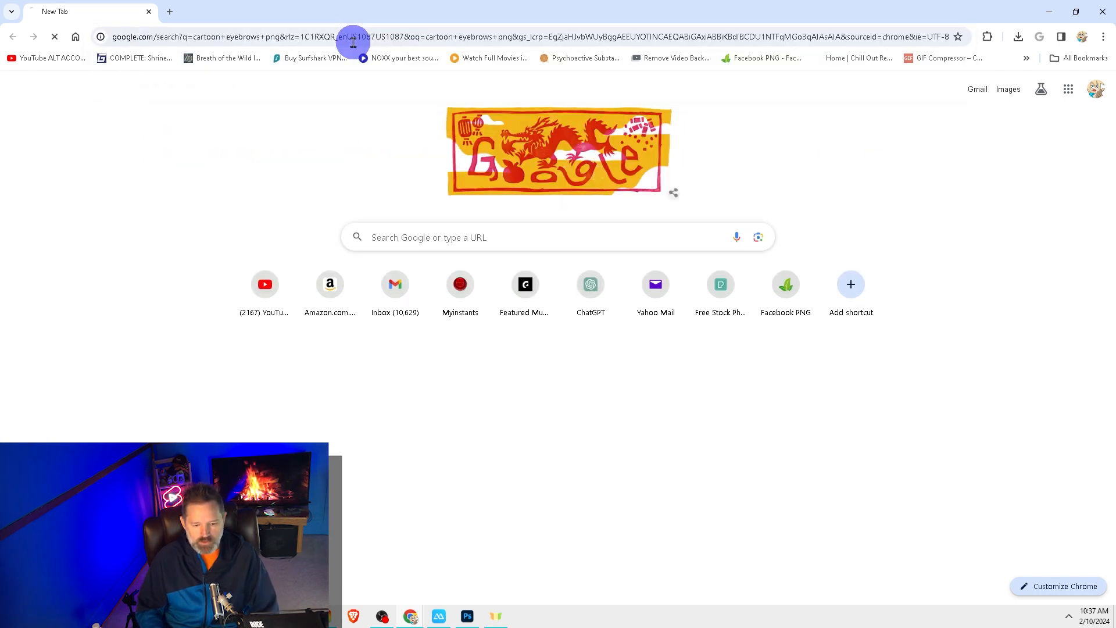
{"action": "left_click_drag", "start_coordinate": [1112, 75], "coordinate": [1112, 190]}
{"action": "scroll", "coordinate": [441, 372], "scroll_direction": "down", "scroll_amount": 7}
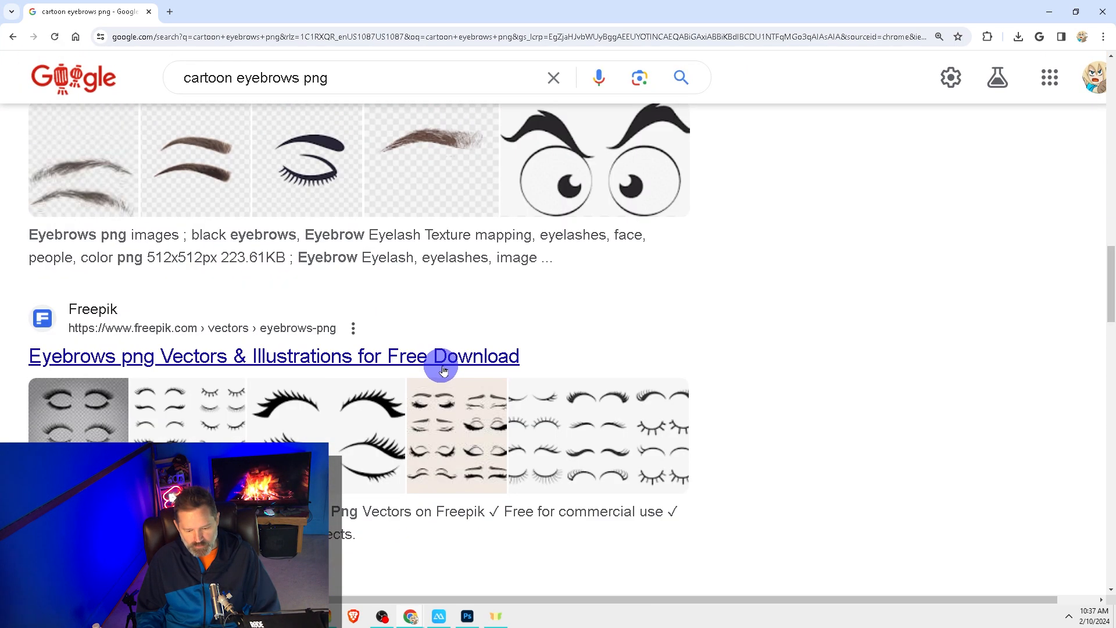
{"action": "scroll", "coordinate": [441, 373], "scroll_direction": "down", "scroll_amount": 8}
- Go to Google Images and search there for "cartoon eyebrows png"
{"action": "triple_click", "coordinate": [361, 80]}
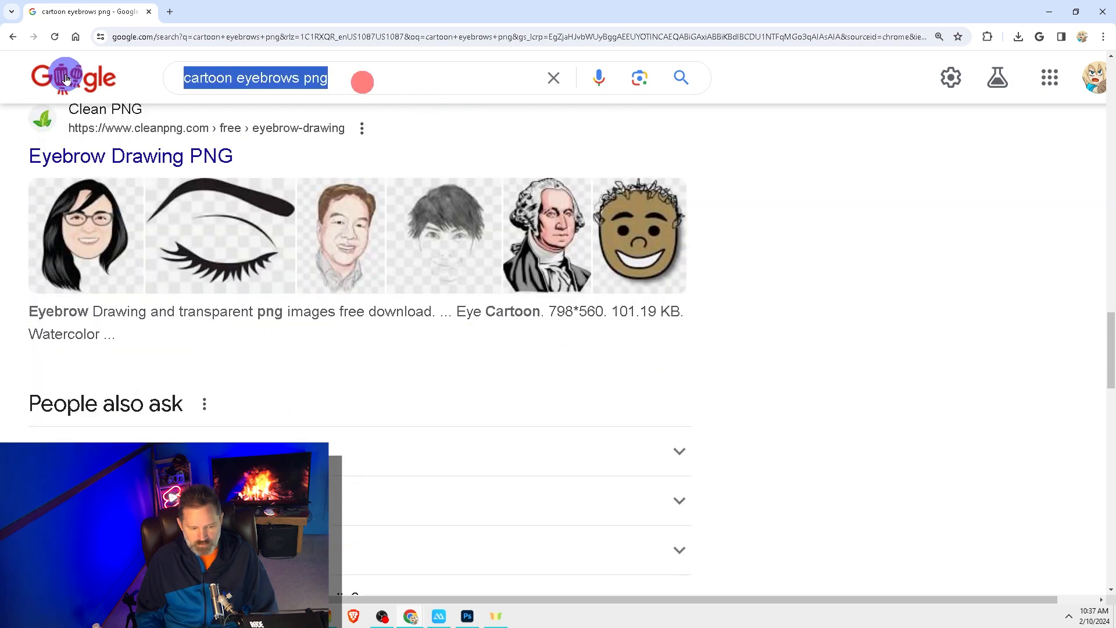
{"action": "type", "text": "google  imager"}
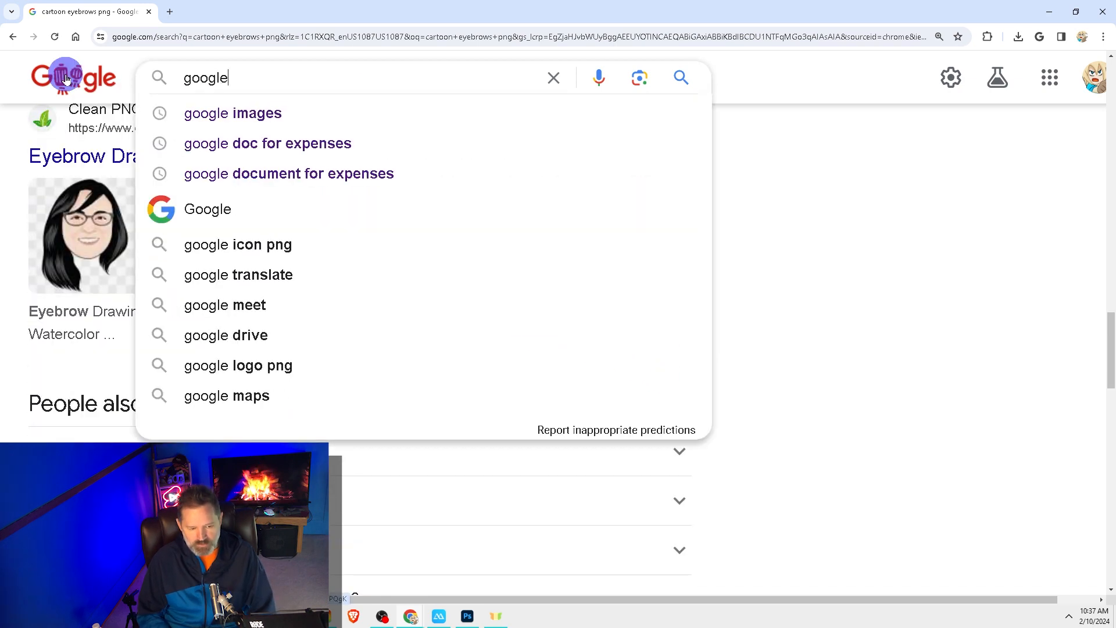
{"action": "type", "text": "cartoon eyebrow"}
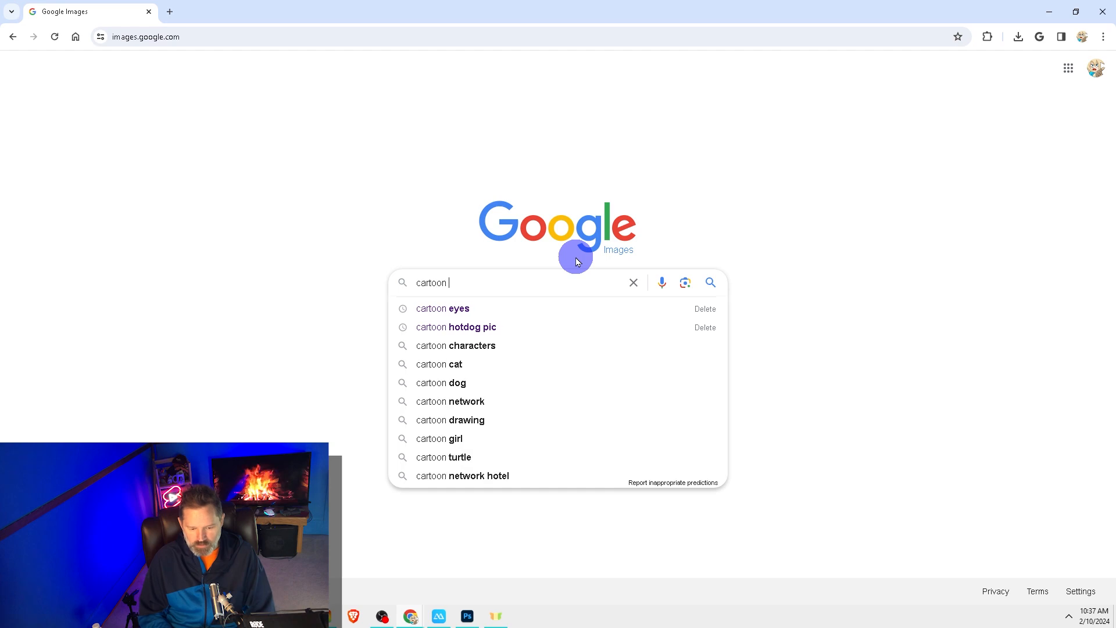
{"action": "type", "text": "s pn"}
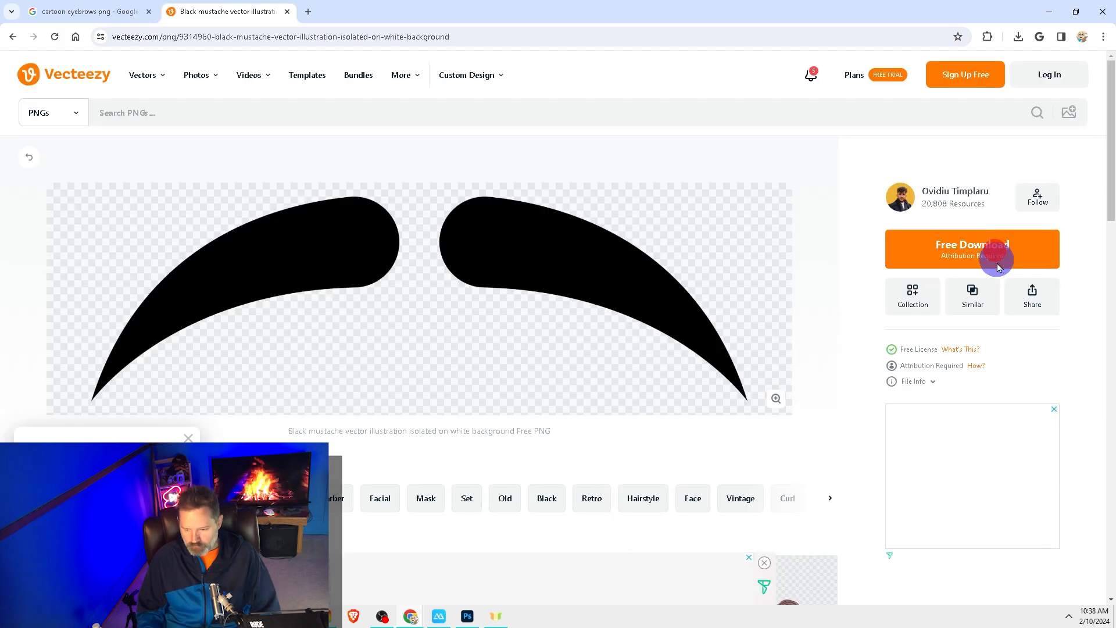
- Browse the eyebrow image results and save The Noun Project's pair of arched black eyebrows as "eyebrows.png"
{"action": "left_click", "coordinate": [14, 38]}
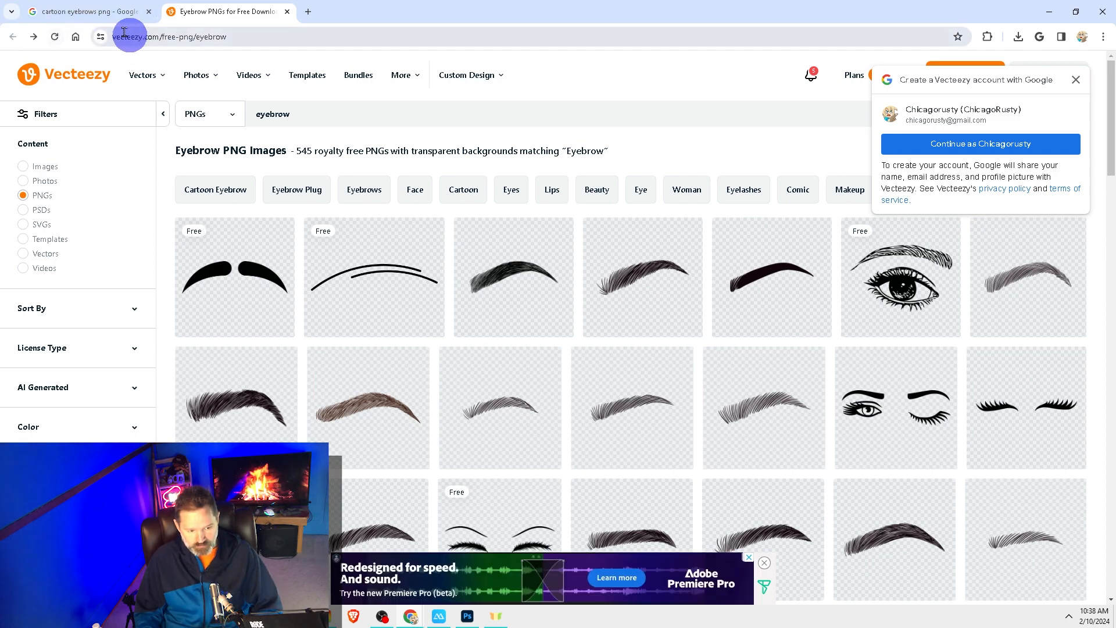
{"action": "left_click", "coordinate": [87, 12]}
{"action": "left_click", "coordinate": [1043, 147]}
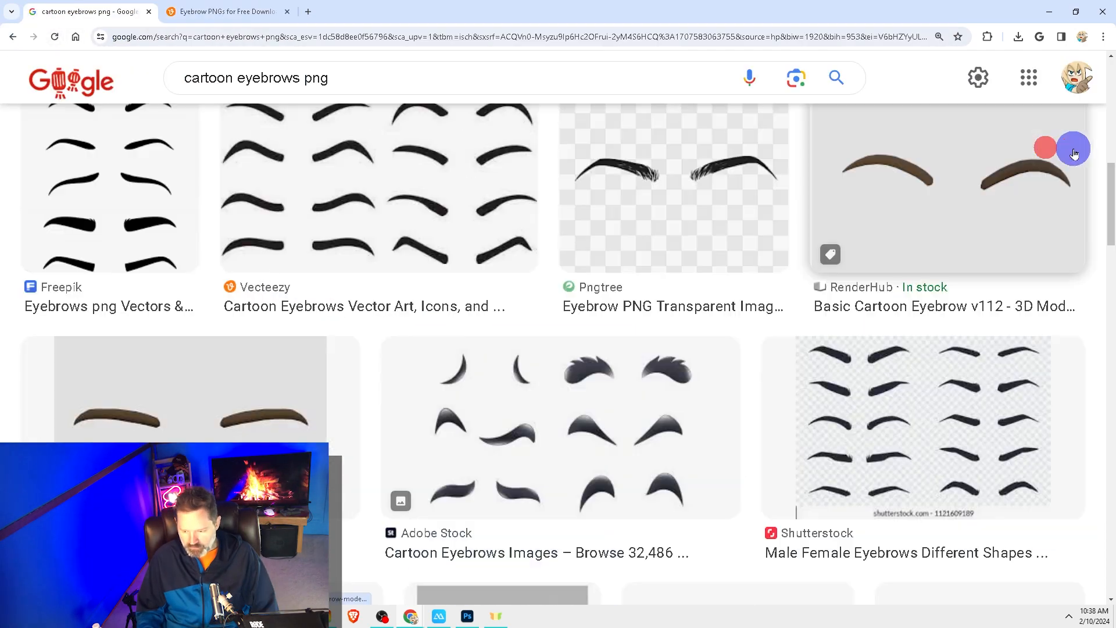
{"action": "left_click_drag", "start_coordinate": [1114, 174], "coordinate": [1113, 181]}
{"action": "left_click", "coordinate": [1007, 472]}
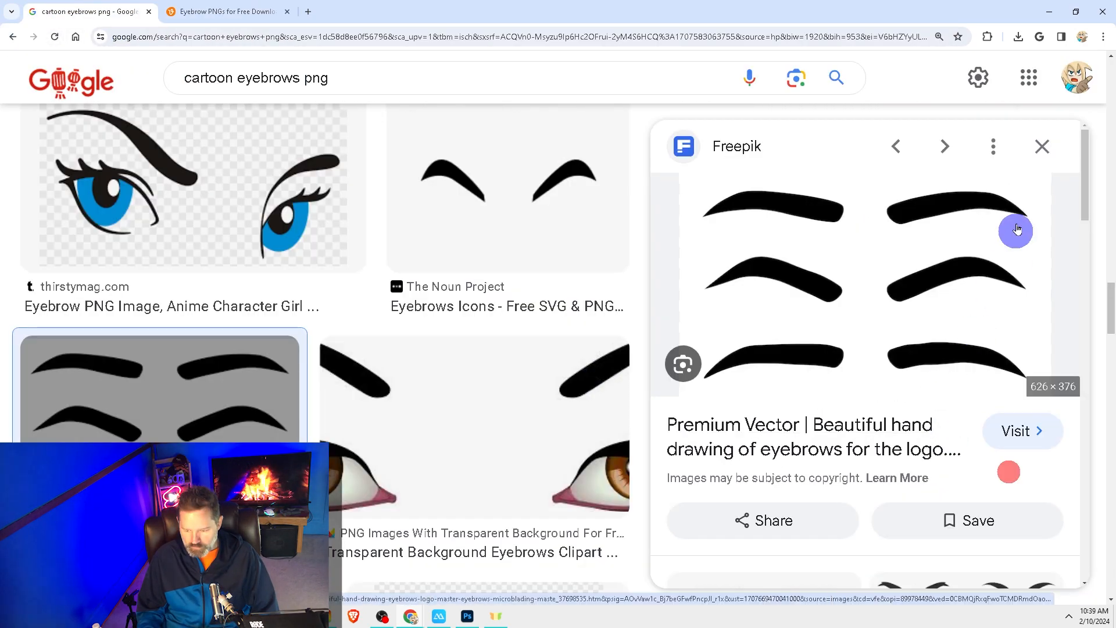
{"action": "left_click", "coordinate": [1041, 143]}
{"action": "scroll", "coordinate": [1098, 301], "scroll_direction": "down", "scroll_amount": 4}
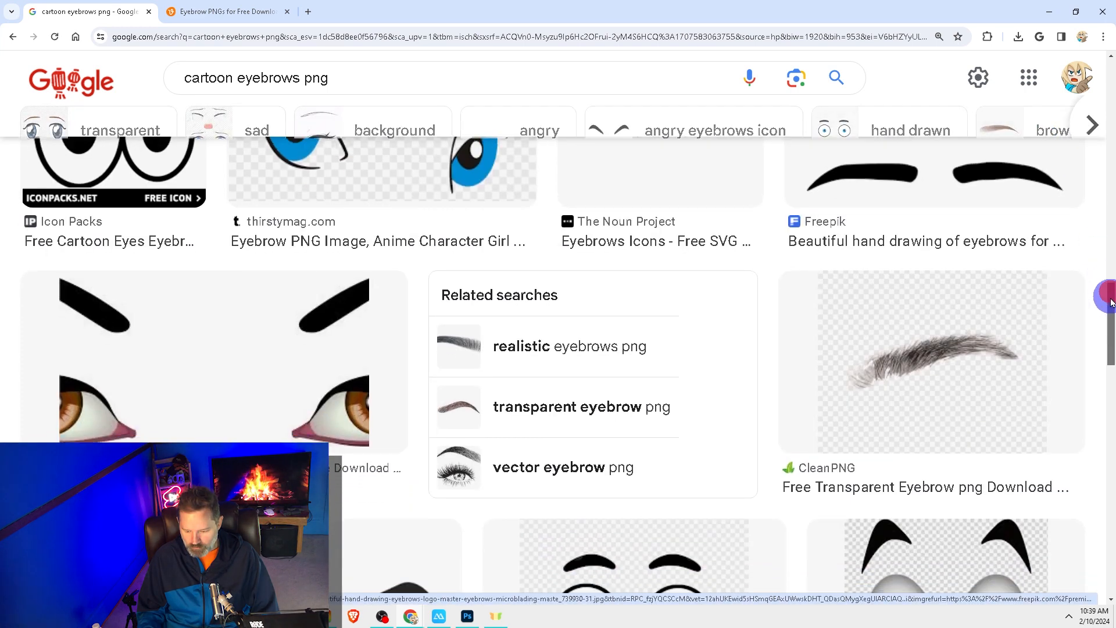
{"action": "right_click", "coordinate": [852, 299]}
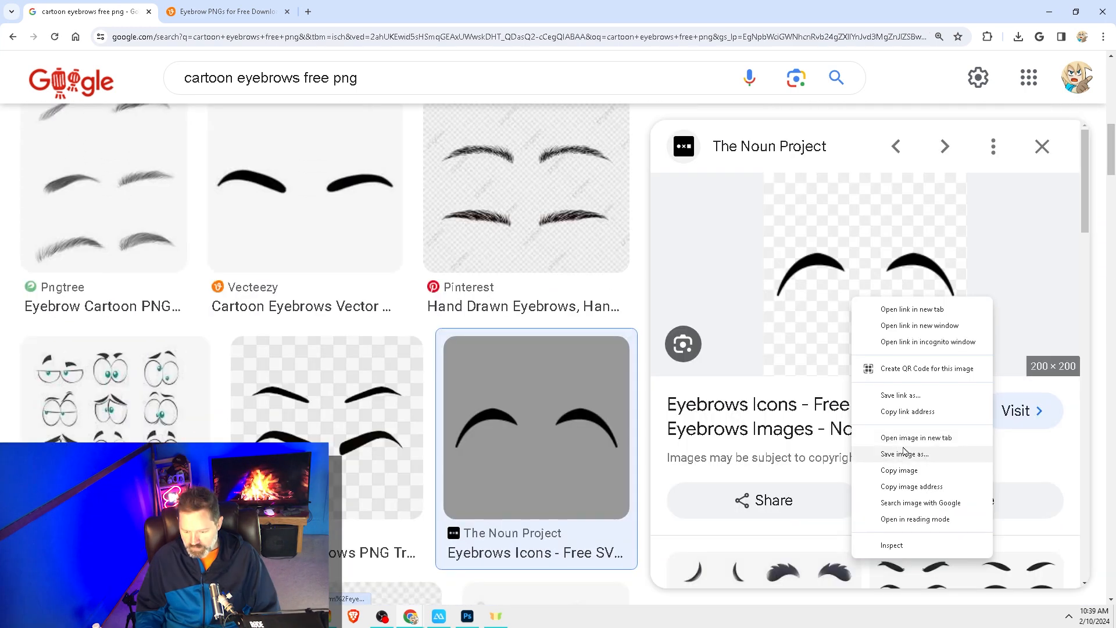
{"action": "left_click", "coordinate": [903, 453]}
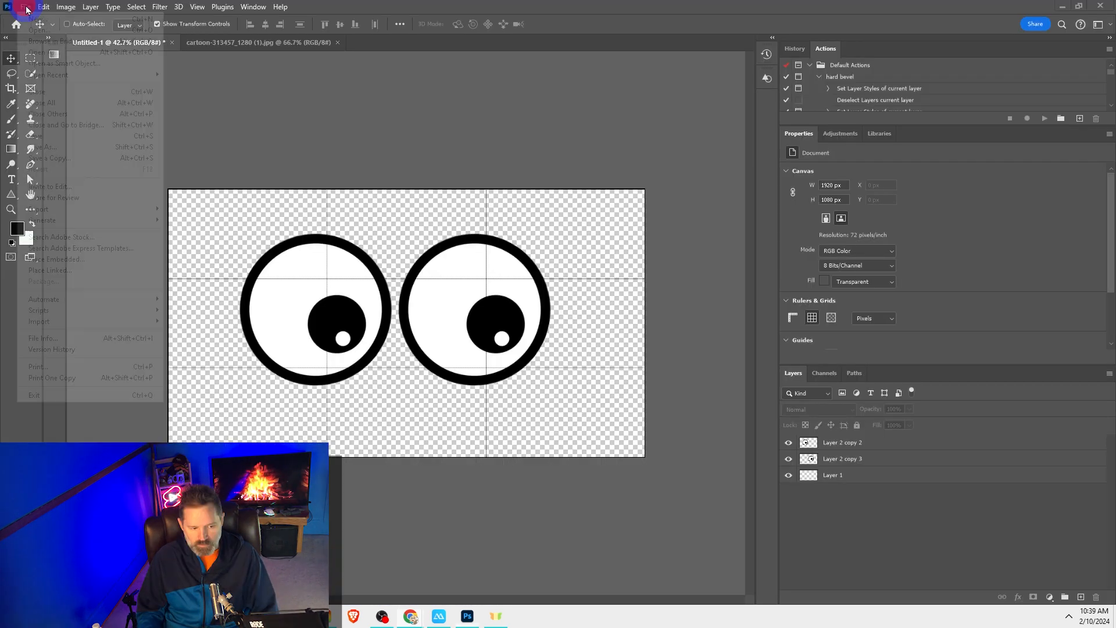
- Switch to Photoshop and create a new transparent 1920 × 1080 px document
{"action": "left_click", "coordinate": [26, 7]}
{"action": "left_click", "coordinate": [31, 21]}
{"action": "double_click", "coordinate": [312, 173]}
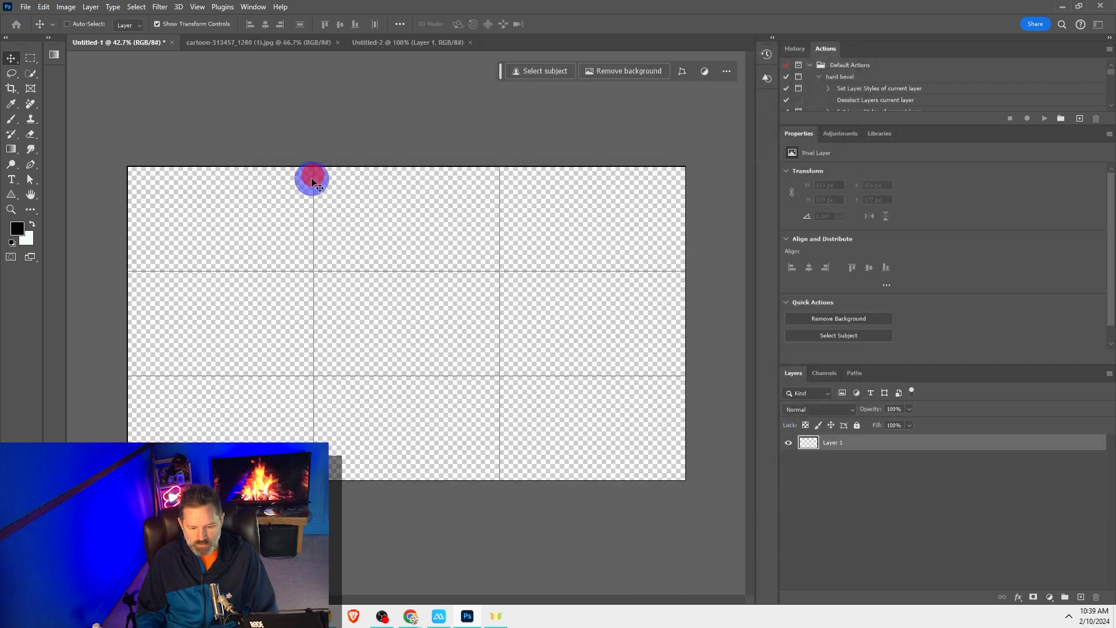
- Open eyebrows.png from the YOUTUBE ALL PROJECT FOOTAGE folder and copy its eyebrow layer into the new blank document
{"action": "left_click", "coordinate": [20, 8]}
{"action": "left_click", "coordinate": [34, 29]}
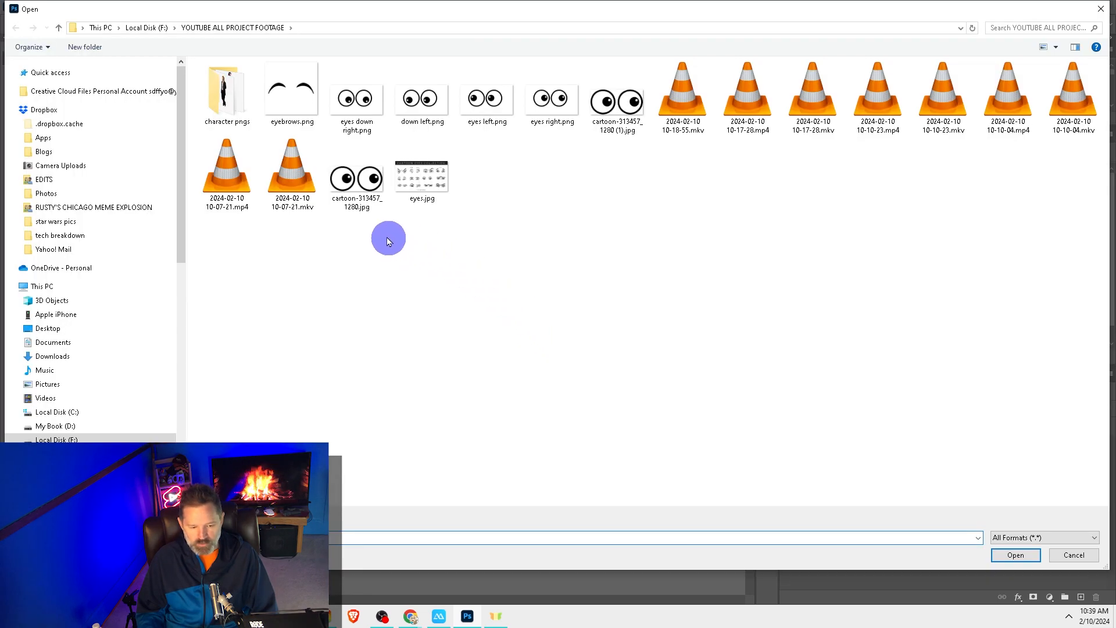
{"action": "double_click", "coordinate": [294, 97]}
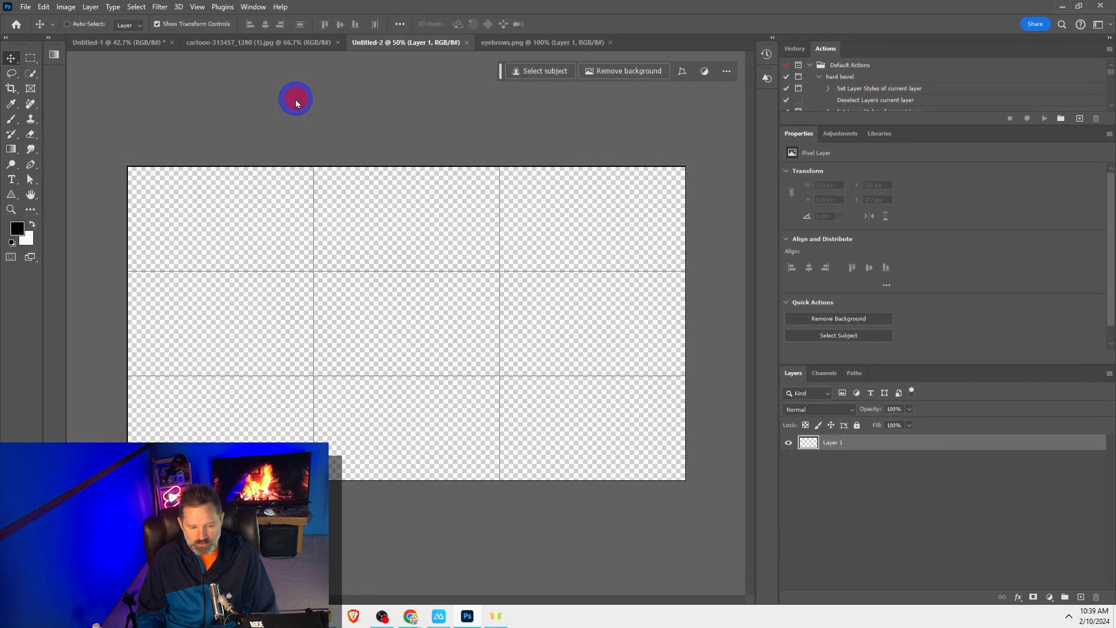
{"action": "left_click_drag", "start_coordinate": [857, 445], "coordinate": [443, 311]}
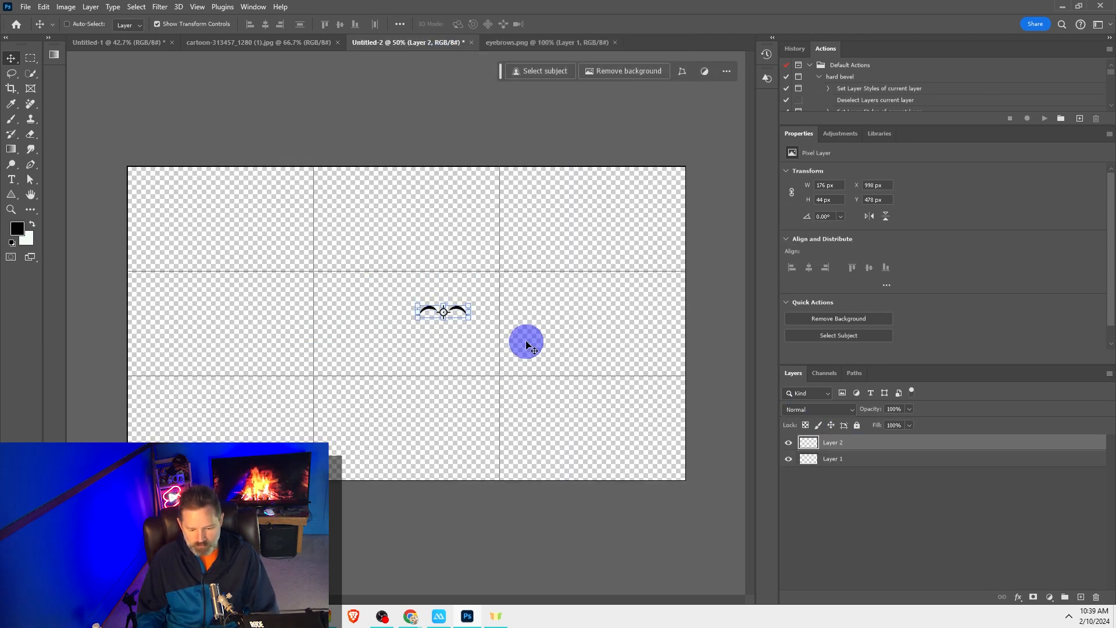
- Convert the eyebrow layer to a smart object, enlarge the eyebrows proportionally across the middle of the canvas and deselect the layer
{"action": "right_click", "coordinate": [848, 447]}
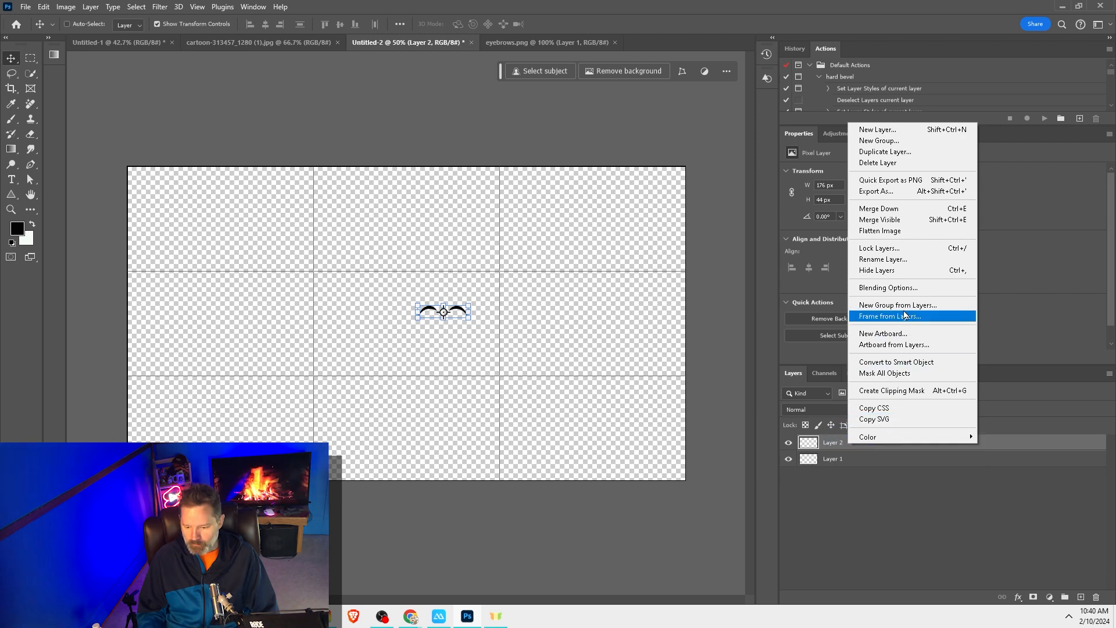
{"action": "left_click", "coordinate": [898, 363]}
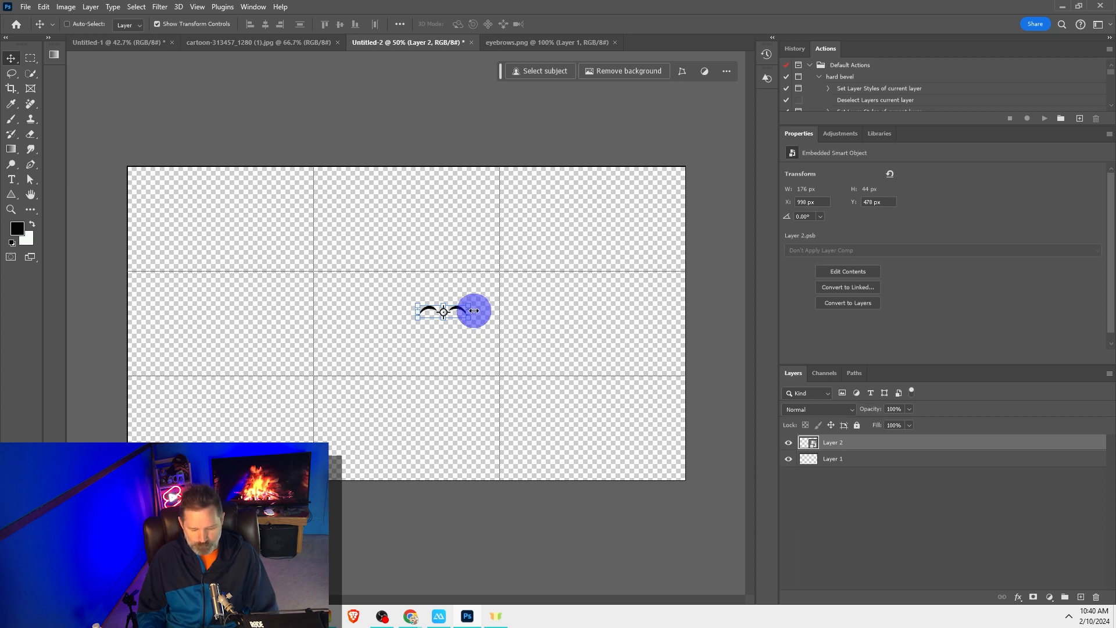
{"action": "left_click_drag", "start_coordinate": [474, 311], "coordinate": [672, 322]}
{"action": "left_click", "coordinate": [859, 538]}
{"action": "left_click_drag", "start_coordinate": [598, 303], "coordinate": [474, 311]}
{"action": "left_click", "coordinate": [855, 510]}
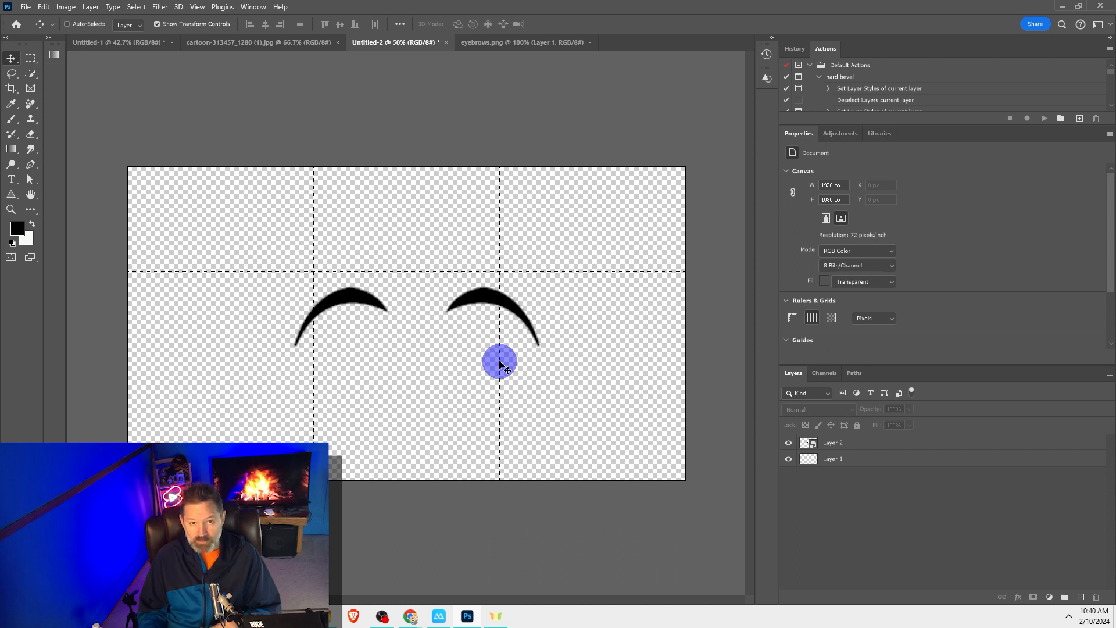
- Copy the enlarged eyebrows into the eyes document and position them centred above both eyes, spanning their width
{"action": "left_click", "coordinate": [863, 448]}
{"action": "left_click_drag", "start_coordinate": [863, 448], "coordinate": [468, 270]}
{"action": "scroll", "coordinate": [441, 424], "scroll_direction": "down", "scroll_amount": 1}
{"action": "scroll", "coordinate": [442, 427], "scroll_direction": "down", "scroll_amount": 1}
{"action": "left_click", "coordinate": [651, 424]}
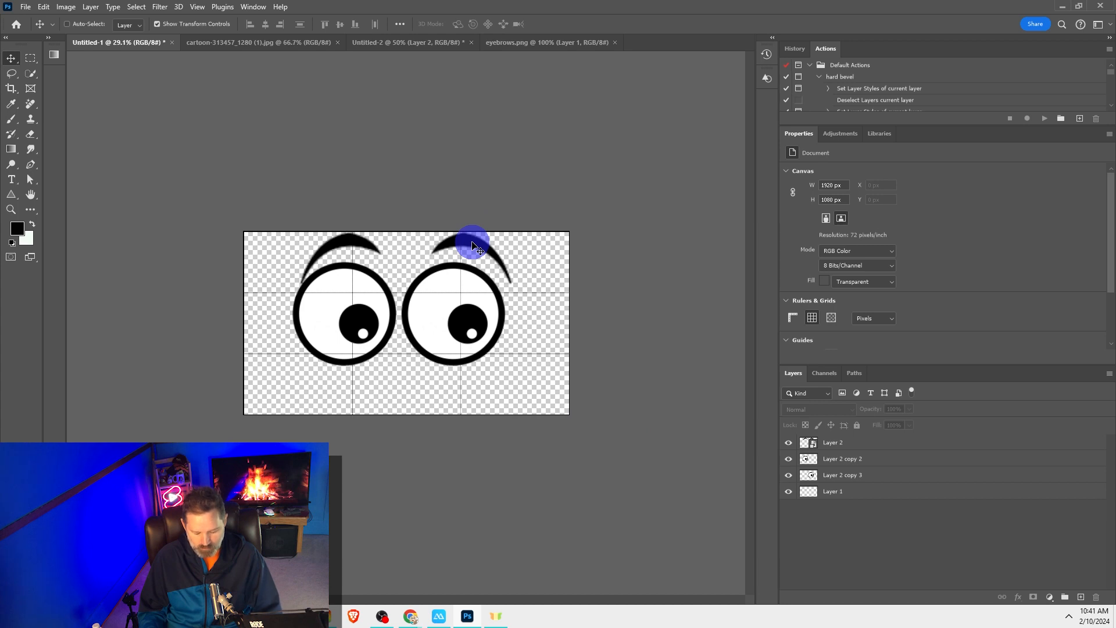
{"action": "mouse_move", "coordinate": [471, 245]}
{"action": "left_mouse_down"}
{"action": "mouse_move", "coordinate": [488, 242]}
{"action": "mouse_move", "coordinate": [475, 254]}
{"action": "left_mouse_up"}
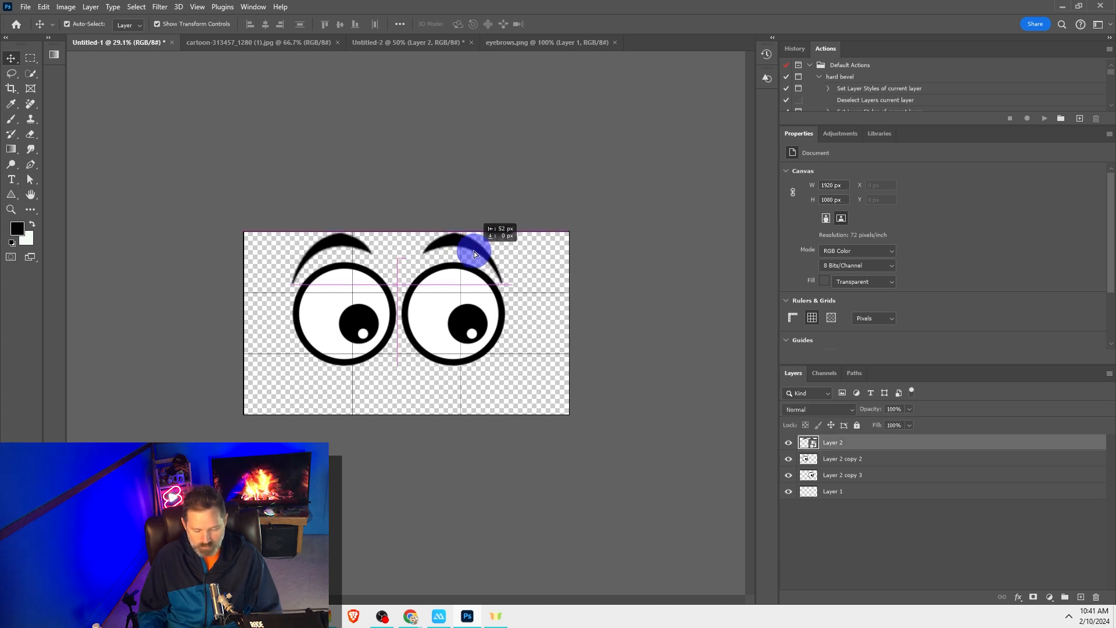
{"action": "left_click", "coordinate": [851, 551]}
- Tilt the eyebrows about 4.6° clockwise above the eyes, apply the rotation and deselect the layer
{"action": "left_click", "coordinate": [469, 243]}
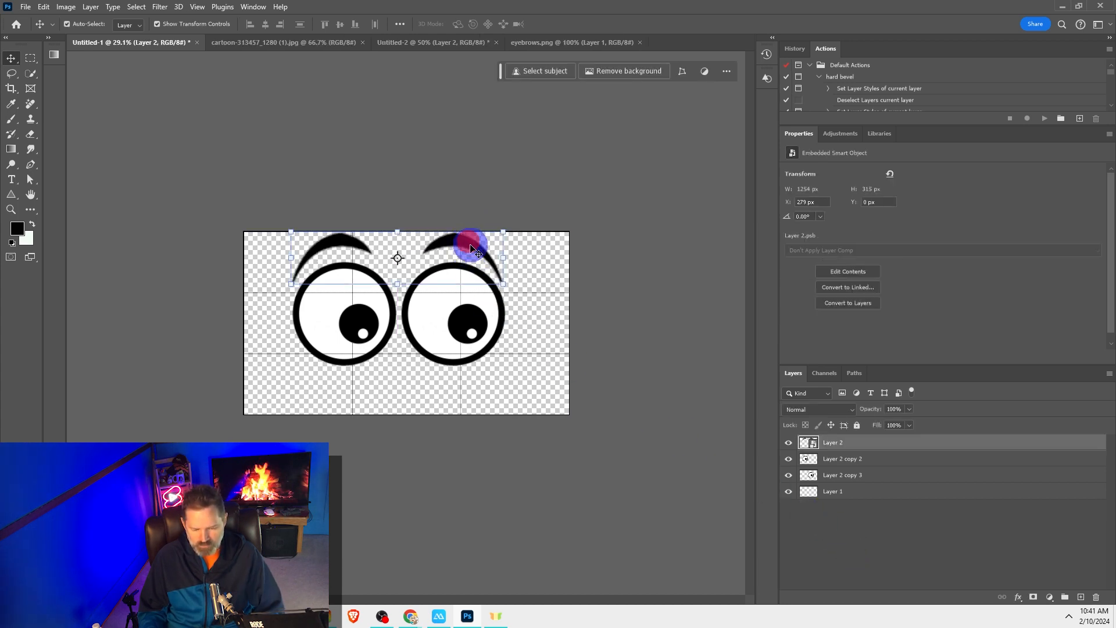
{"action": "left_click_drag", "start_coordinate": [501, 257], "coordinate": [478, 268]}
{"action": "left_click_drag", "start_coordinate": [541, 215], "coordinate": [530, 228]}
{"action": "left_click", "coordinate": [833, 535]}
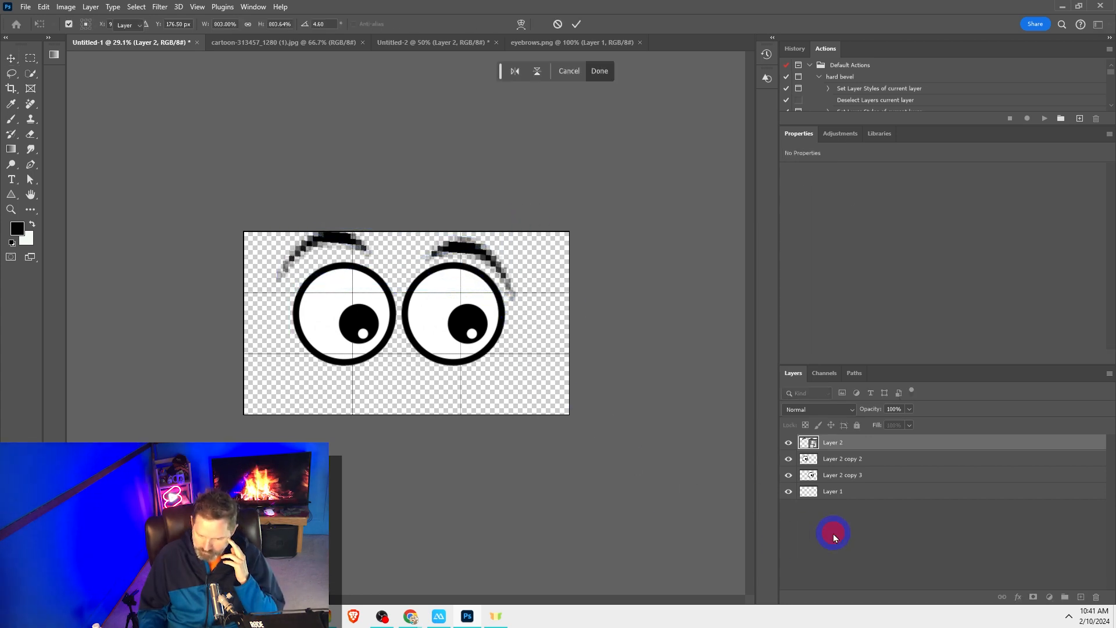
{"action": "left_click", "coordinate": [540, 436]}
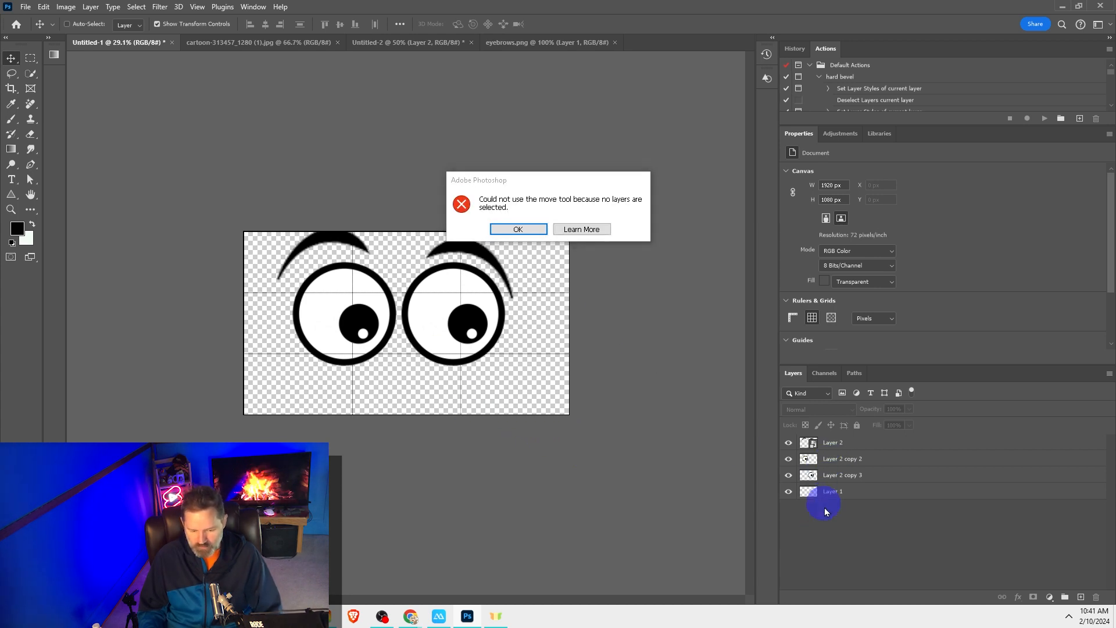
{"action": "key", "text": "Return"}
- Enlarge the left and right eyes proportionally to about 110.5% each, keeping them the same size, and deselect the layers
{"action": "left_click", "coordinate": [347, 368], "text": "ctrl"}
{"action": "left_click_drag", "start_coordinate": [347, 368], "coordinate": [347, 377]}
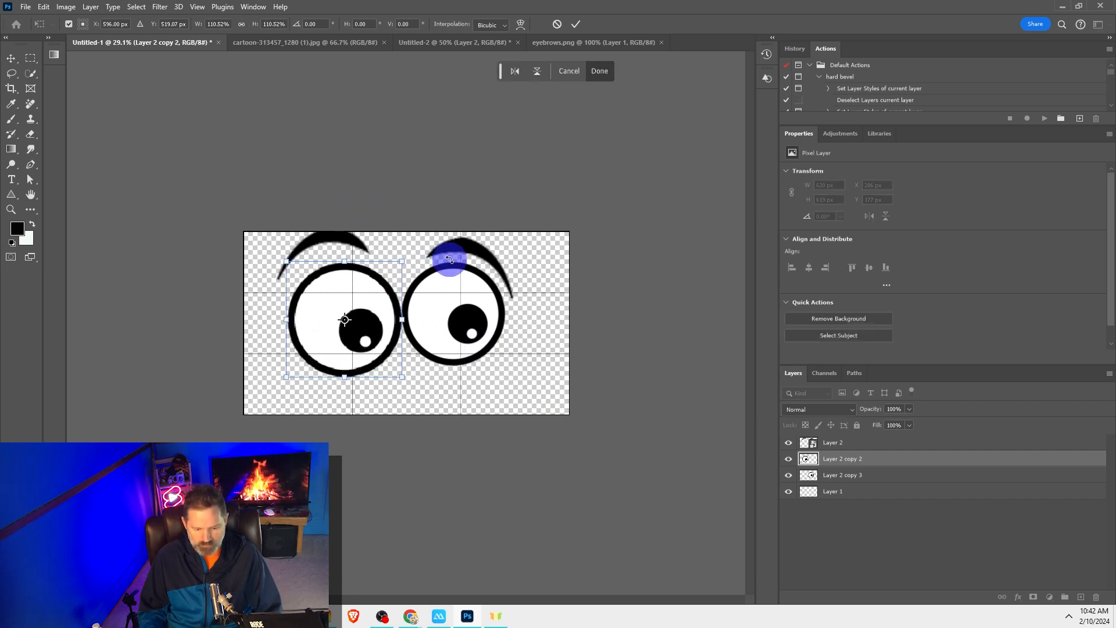
{"action": "left_click", "coordinate": [21, 63]}
{"action": "left_click", "coordinate": [464, 349], "text": "ctrl"}
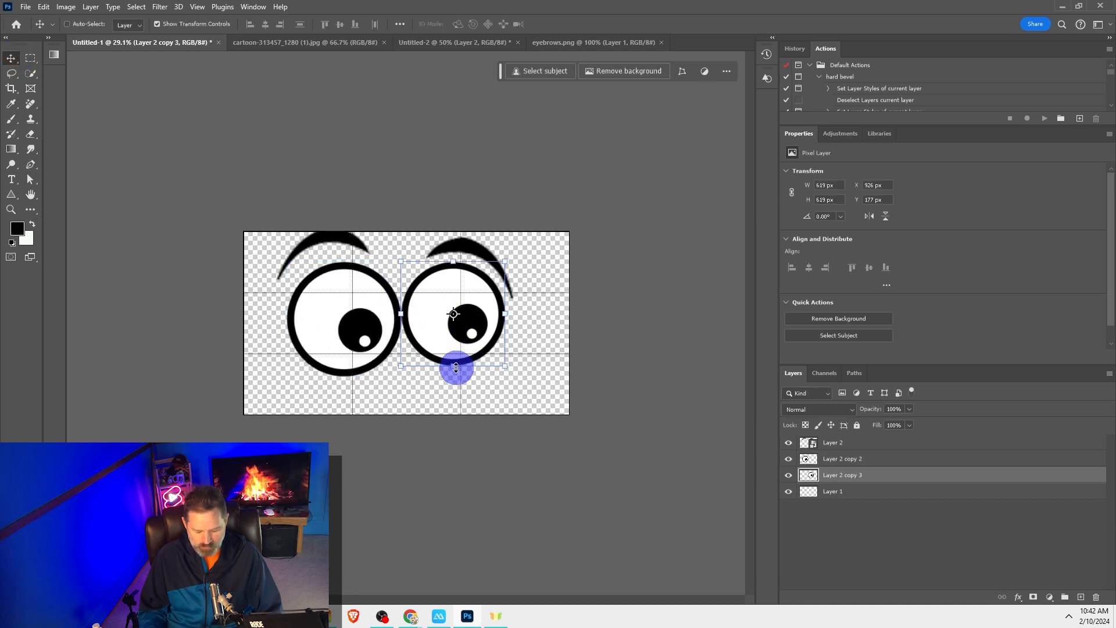
{"action": "left_click_drag", "start_coordinate": [456, 367], "coordinate": [453, 374]}
{"action": "left_click", "coordinate": [842, 539]}
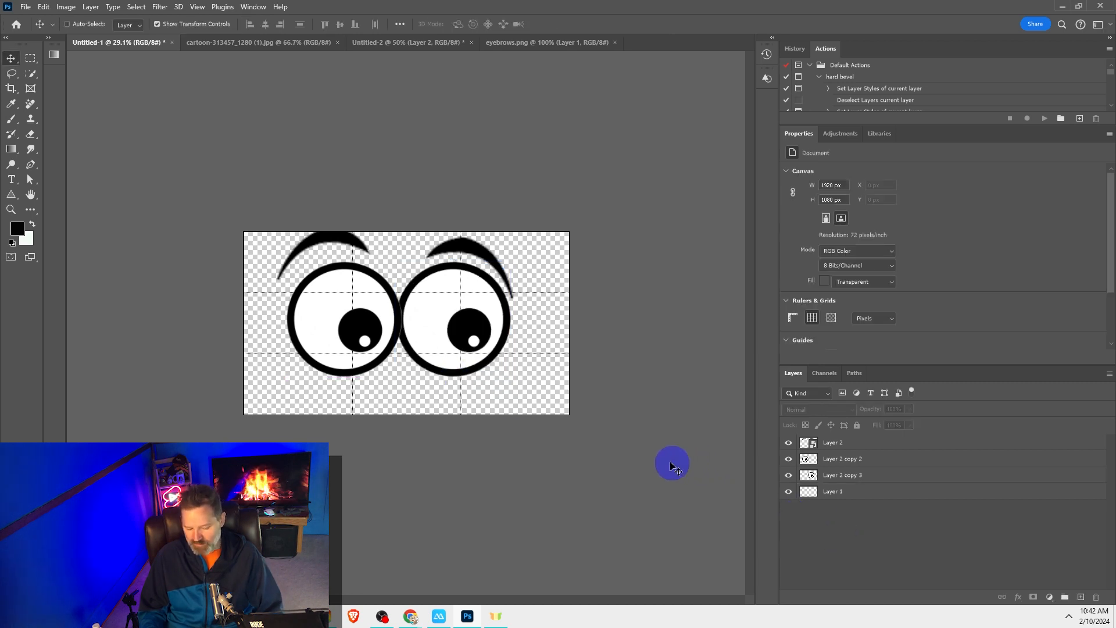
- Try lowering the eyebrow pair about 38 px towards the eyes, return it to its place and deselect the layer
{"action": "left_click", "coordinate": [343, 245]}
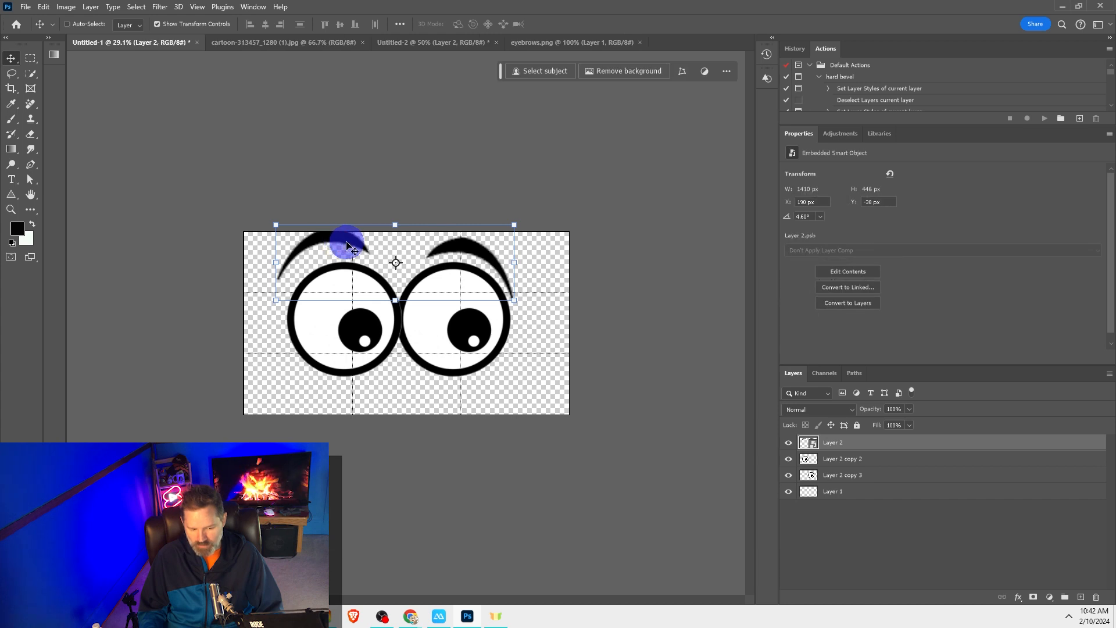
{"action": "left_click_drag", "start_coordinate": [346, 245], "coordinate": [349, 248]}
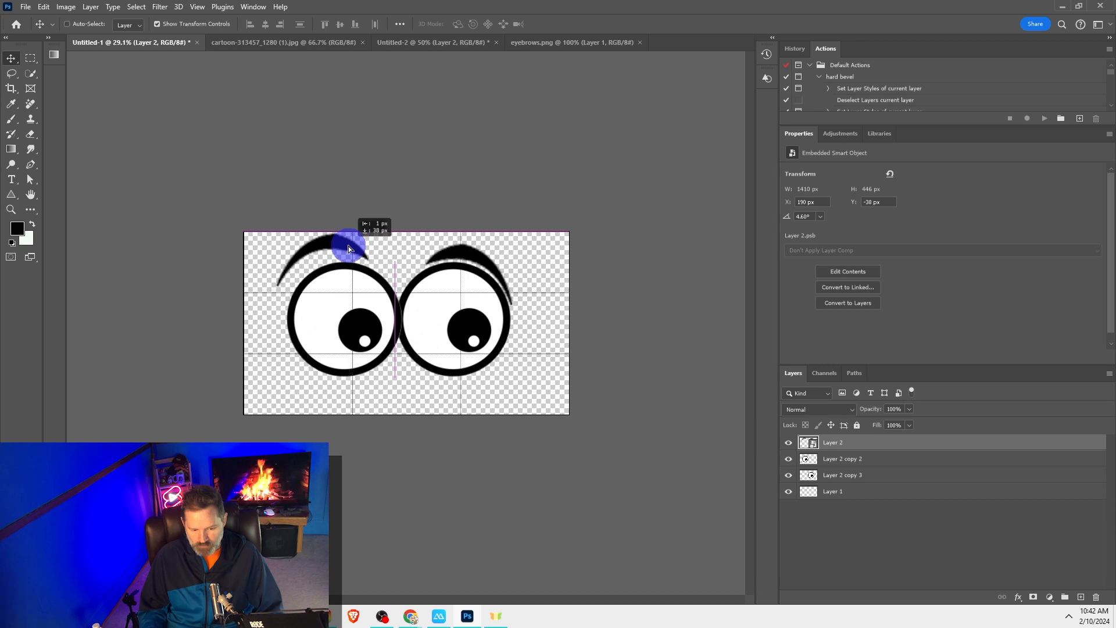
{"action": "left_click_drag", "start_coordinate": [348, 249], "coordinate": [356, 243]}
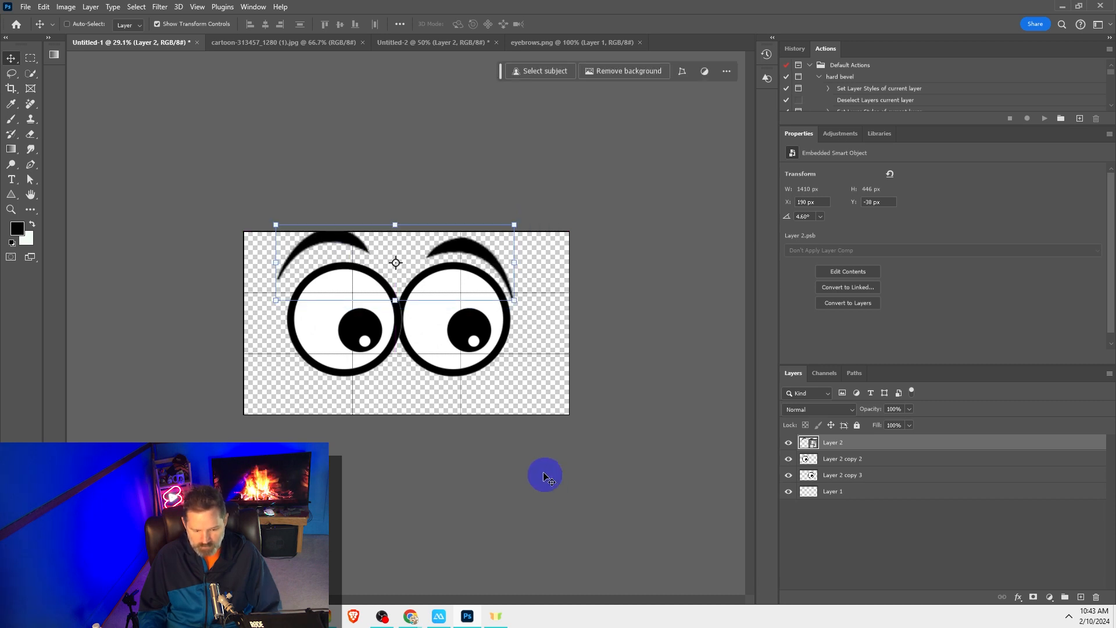
{"action": "left_click", "coordinate": [796, 534]}
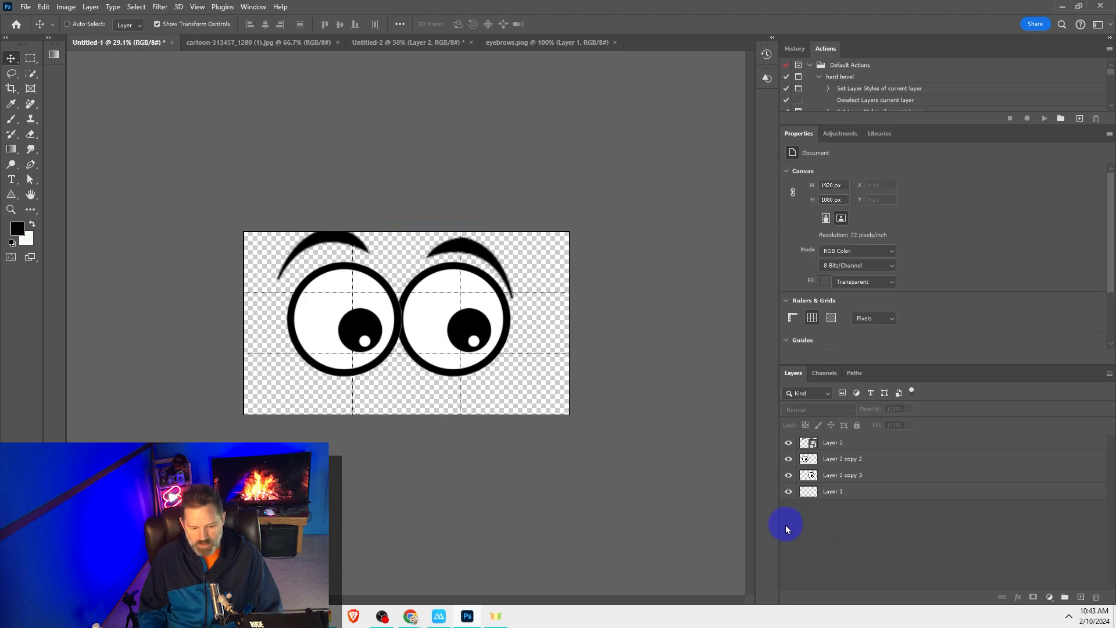
- Open Export As for the enlarged eyes with the tilted solid black eyebrows
{"action": "left_click", "coordinate": [18, 7]}
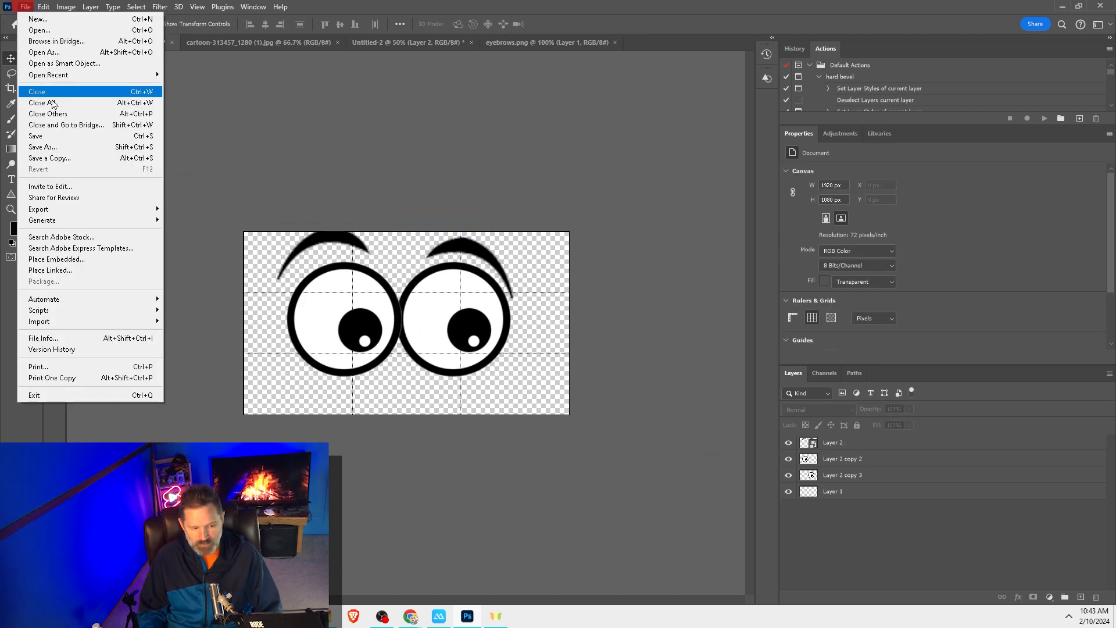
{"action": "mouse_move", "coordinate": [84, 211]}
{"action": "left_click", "coordinate": [186, 219]}
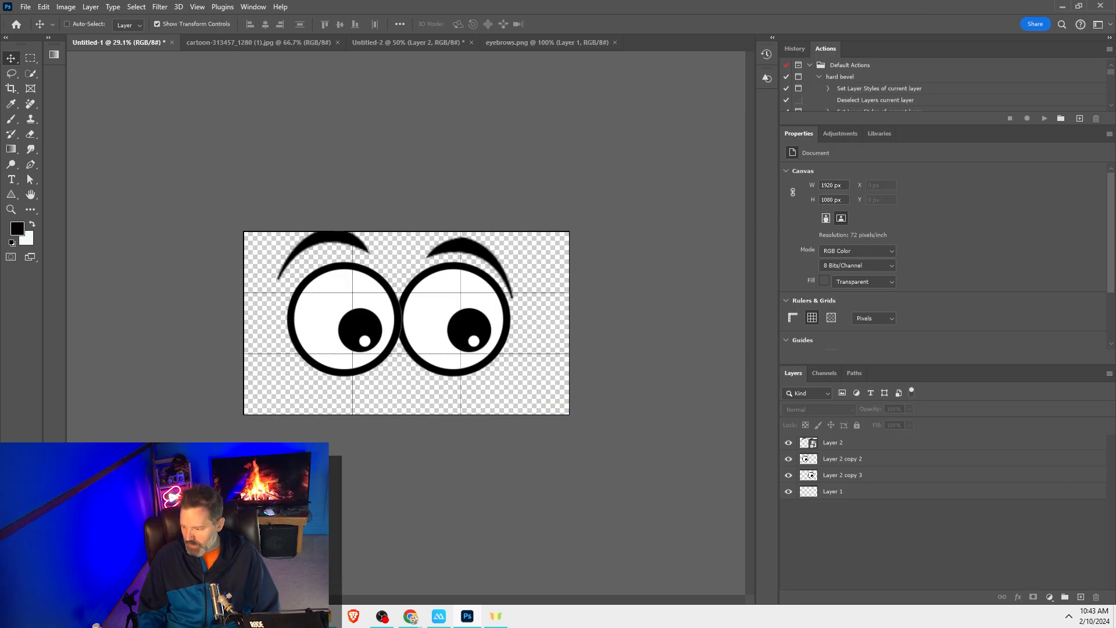
- Switch to Chrome, open the bookmarked CleanPNG site and search it for eyebrows
{"action": "left_click_drag", "start_coordinate": [1115, 155], "coordinate": [664, 157]}
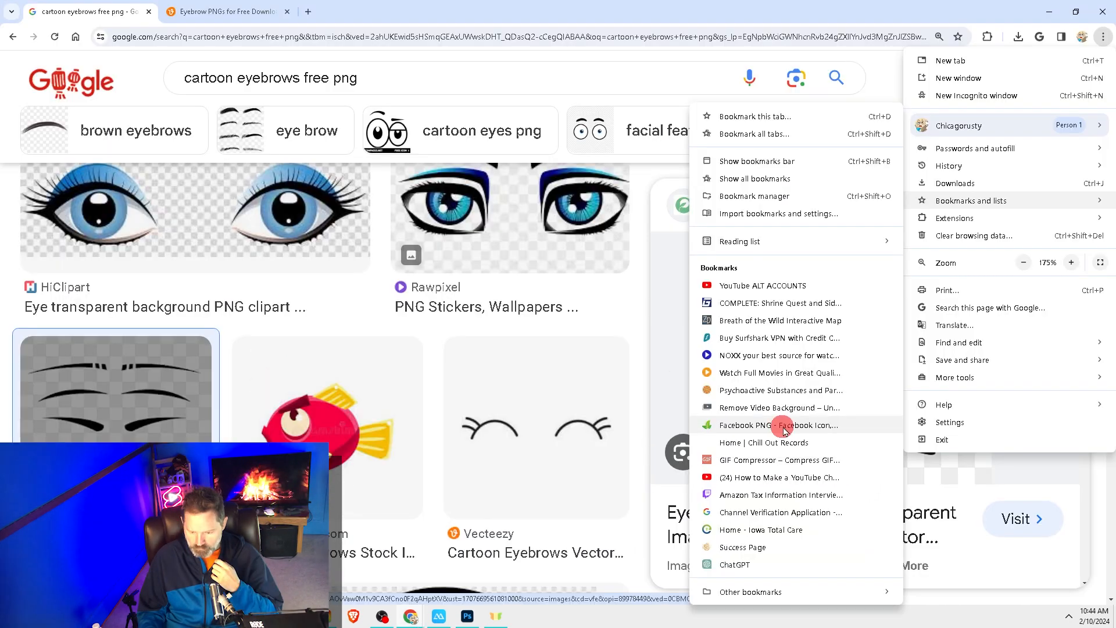
{"action": "left_click", "coordinate": [782, 431]}
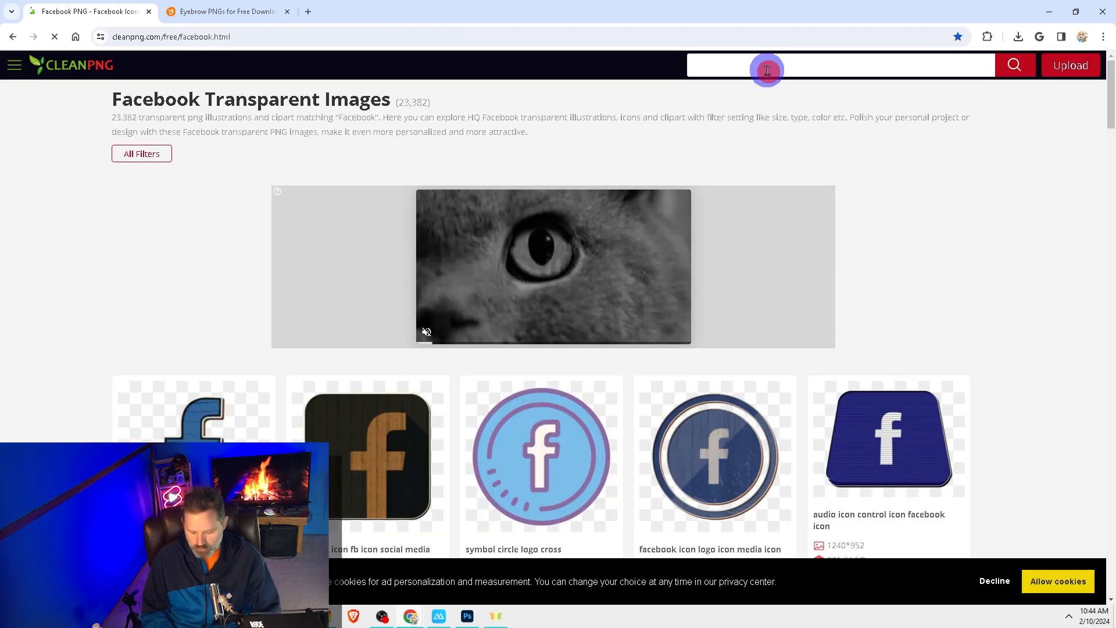
{"action": "left_click", "coordinate": [767, 70]}
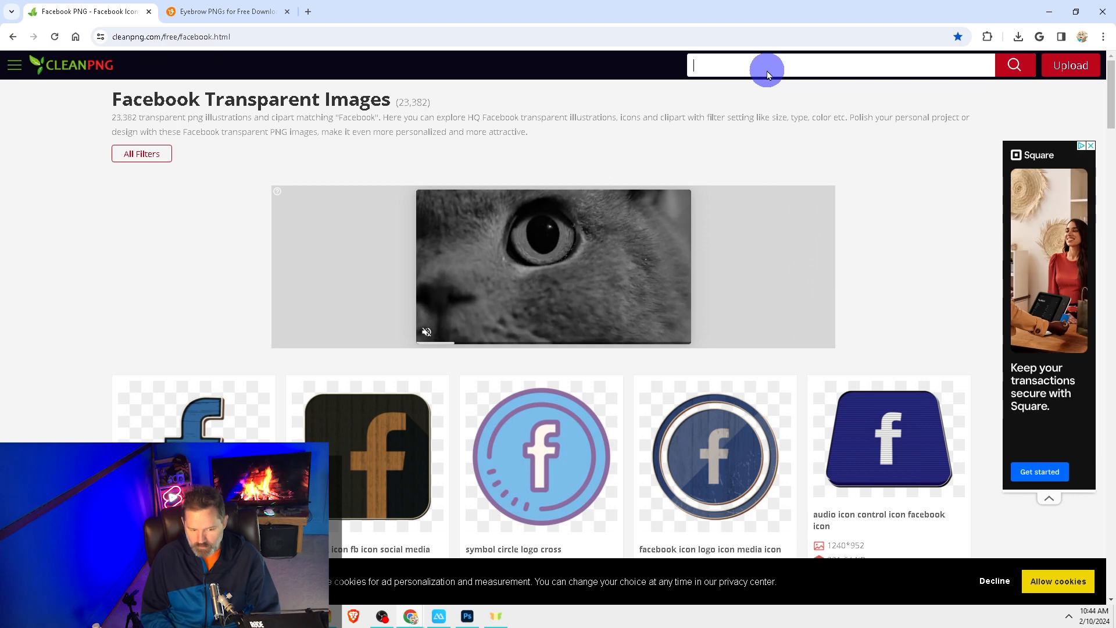
{"action": "type", "text": "eyebrows"}
{"action": "key", "text": "Return"}
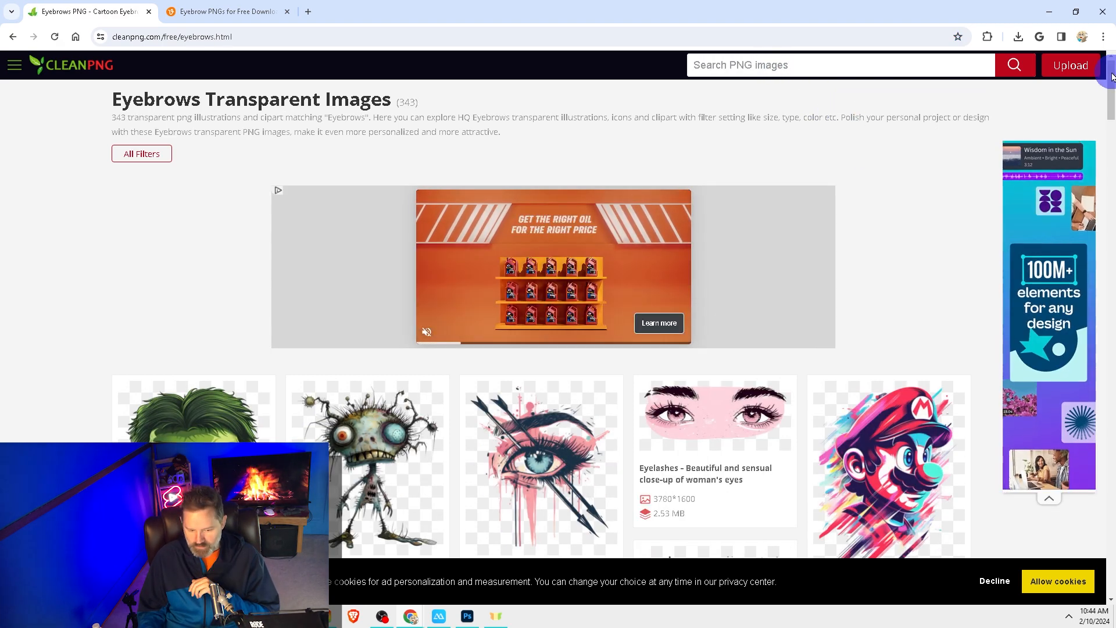
- Browse the CleanPNG eyebrow and cartoon-eyes images and open the single dark eyebrow titled Eye Cartoon
{"action": "left_click_drag", "start_coordinate": [1110, 70], "coordinate": [1110, 151]}
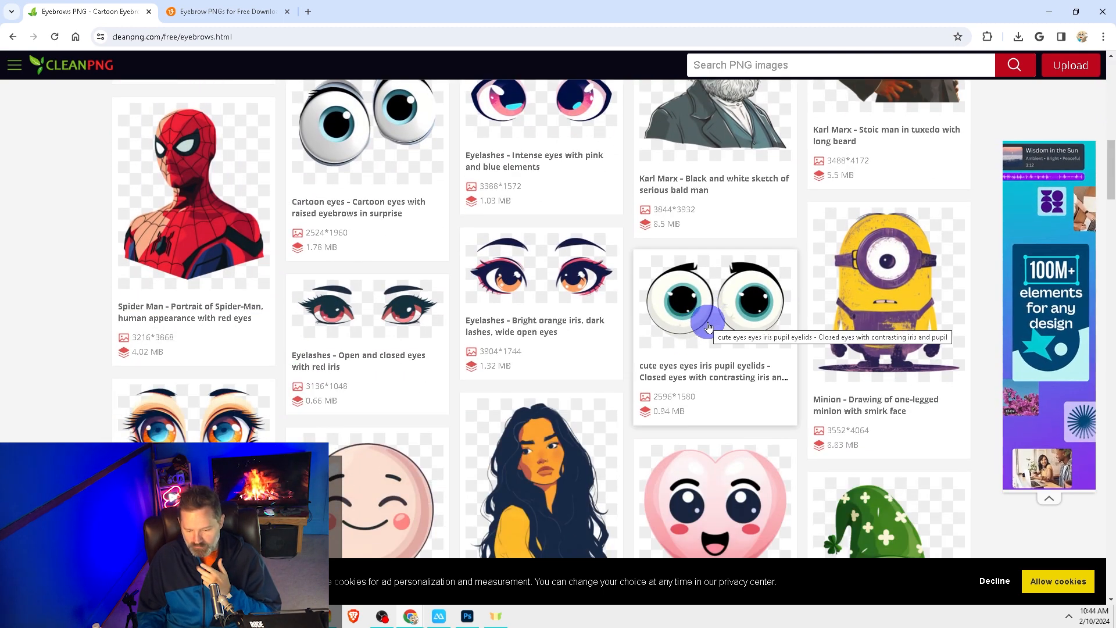
{"action": "left_click", "coordinate": [739, 326]}
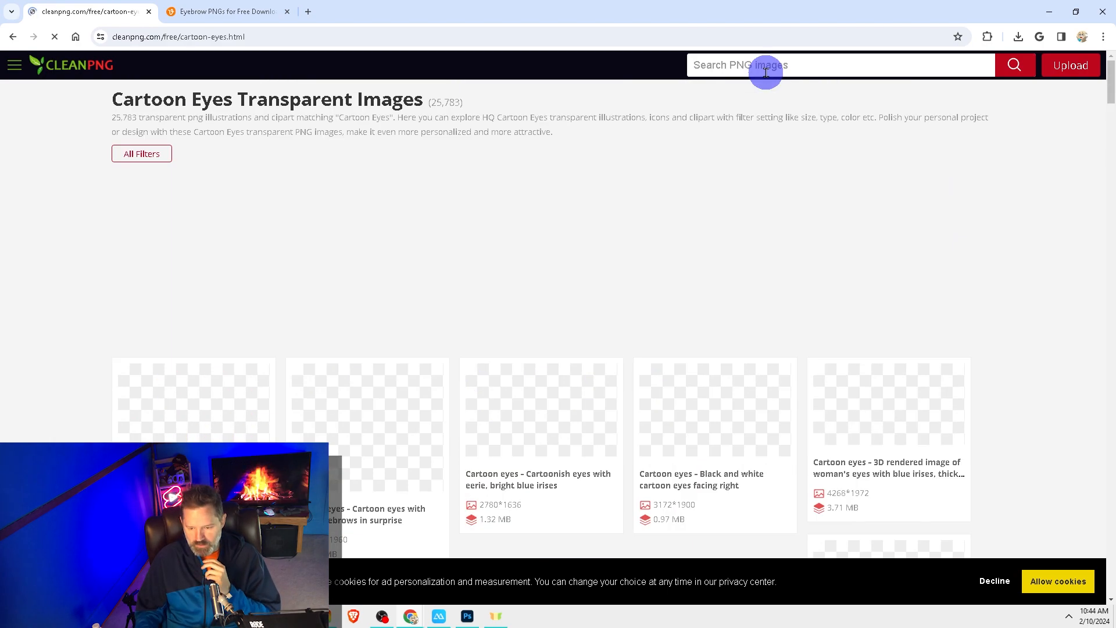
{"action": "left_click_drag", "start_coordinate": [1110, 76], "coordinate": [1107, 100]}
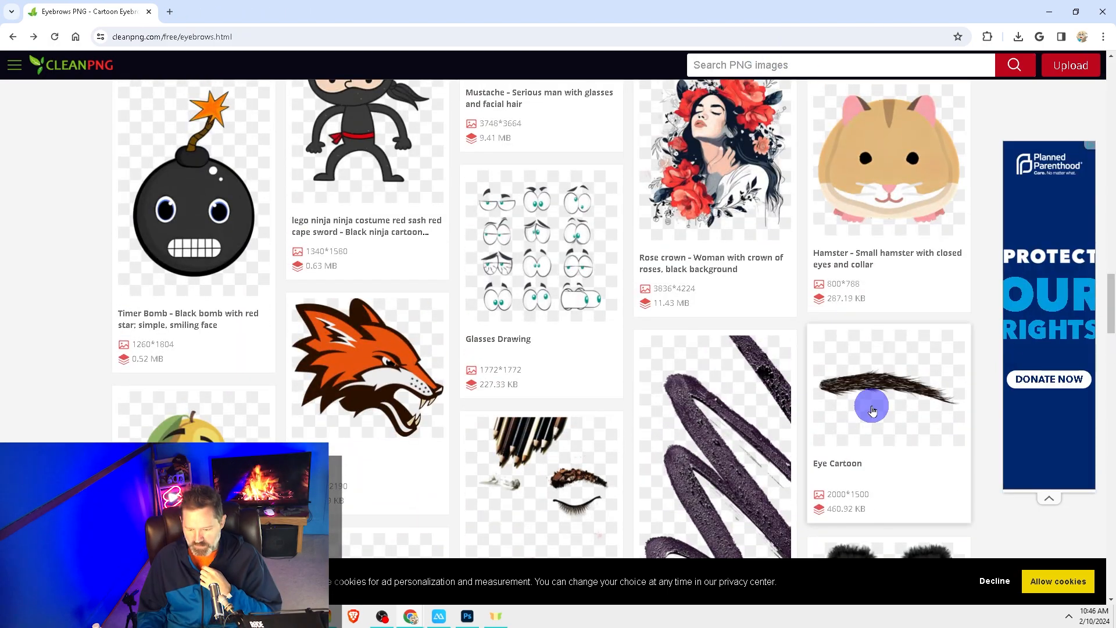
{"action": "left_click", "coordinate": [871, 406]}
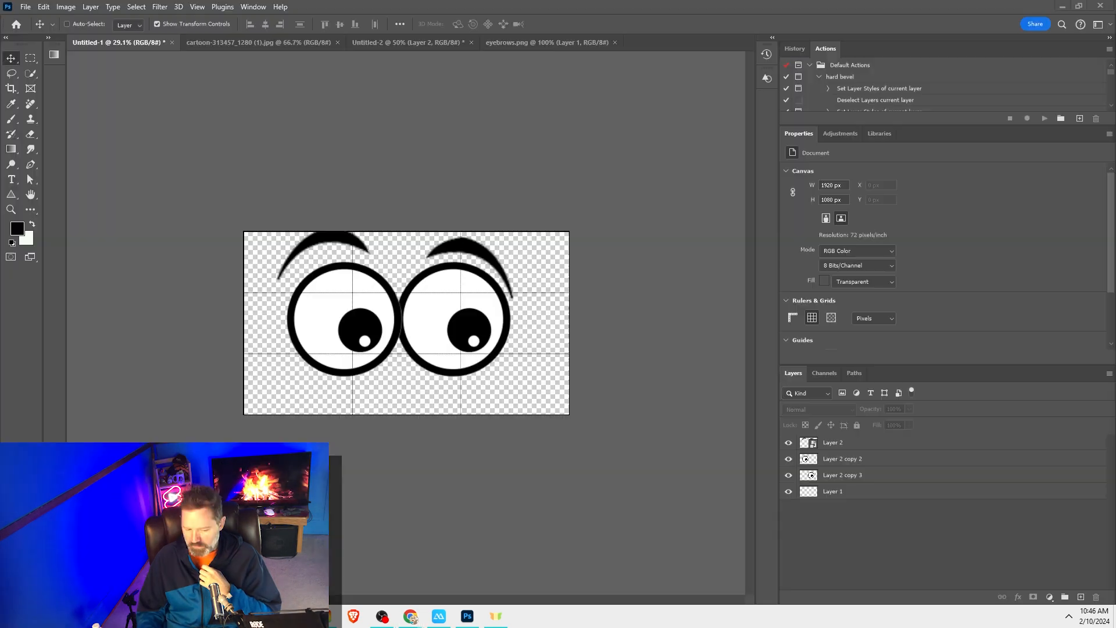
- Return to Photoshop, place the downloaded single eyebrow PNG in the eyes document and remove the old eyebrow pair
{"action": "left_click_drag", "start_coordinate": [440, 291], "coordinate": [475, 308]}
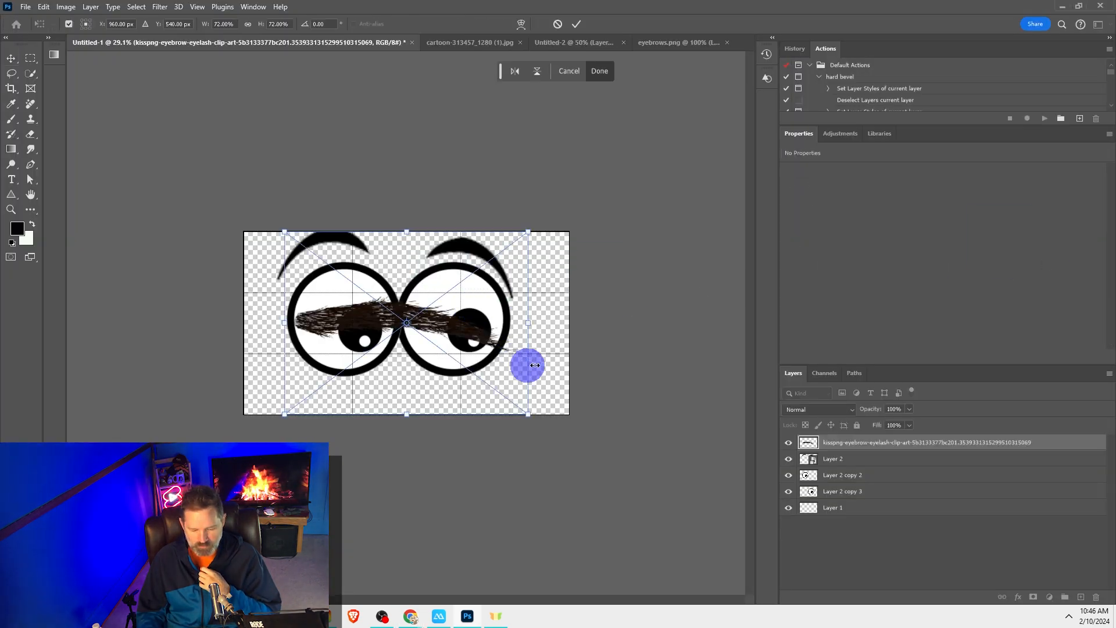
{"action": "left_click", "coordinate": [859, 446]}
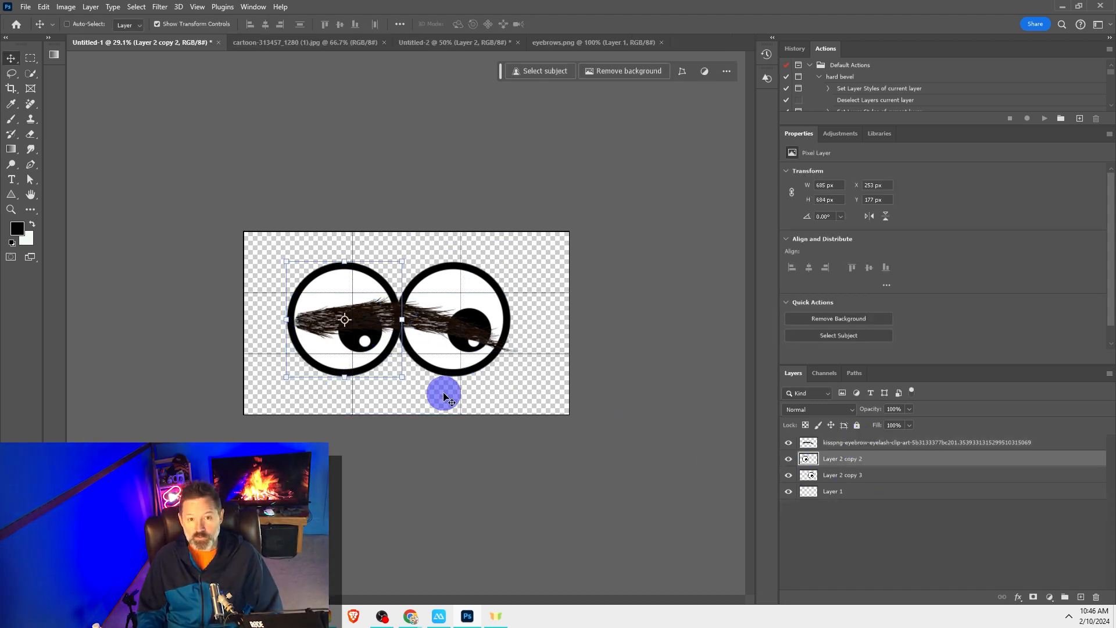
{"action": "left_click_drag", "start_coordinate": [384, 364], "coordinate": [402, 382]}
{"action": "key", "text": "ctrl+z"}
- Shrink the new eyebrow to about 605 × 153 px and position it just above the right eye
{"action": "left_click", "coordinate": [875, 443]}
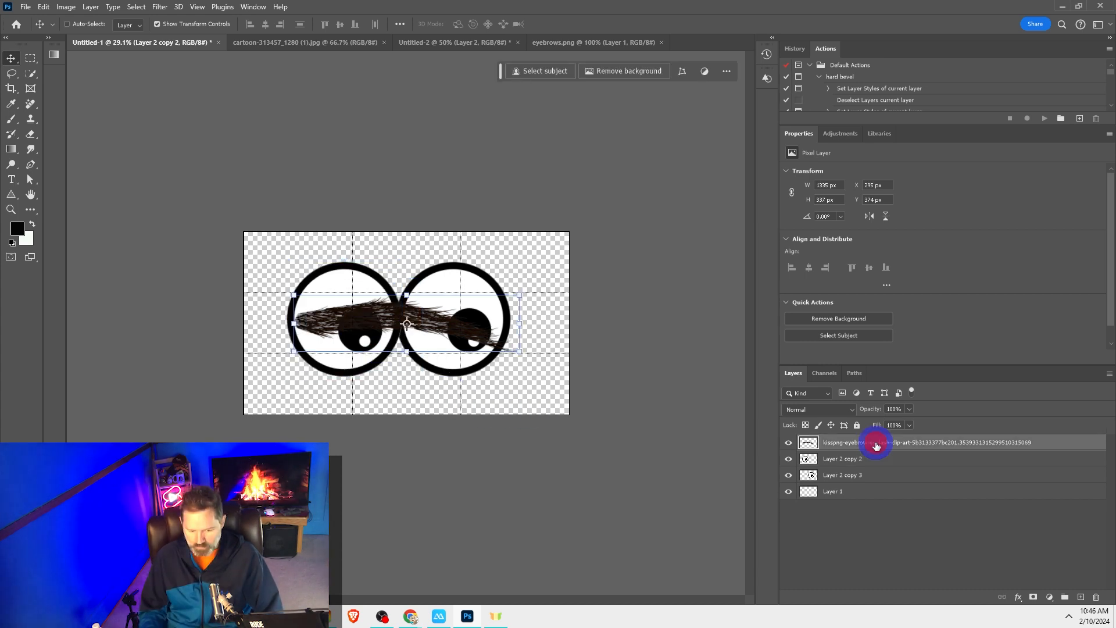
{"action": "left_click_drag", "start_coordinate": [511, 330], "coordinate": [578, 271]}
{"action": "left_click_drag", "start_coordinate": [558, 312], "coordinate": [401, 241]}
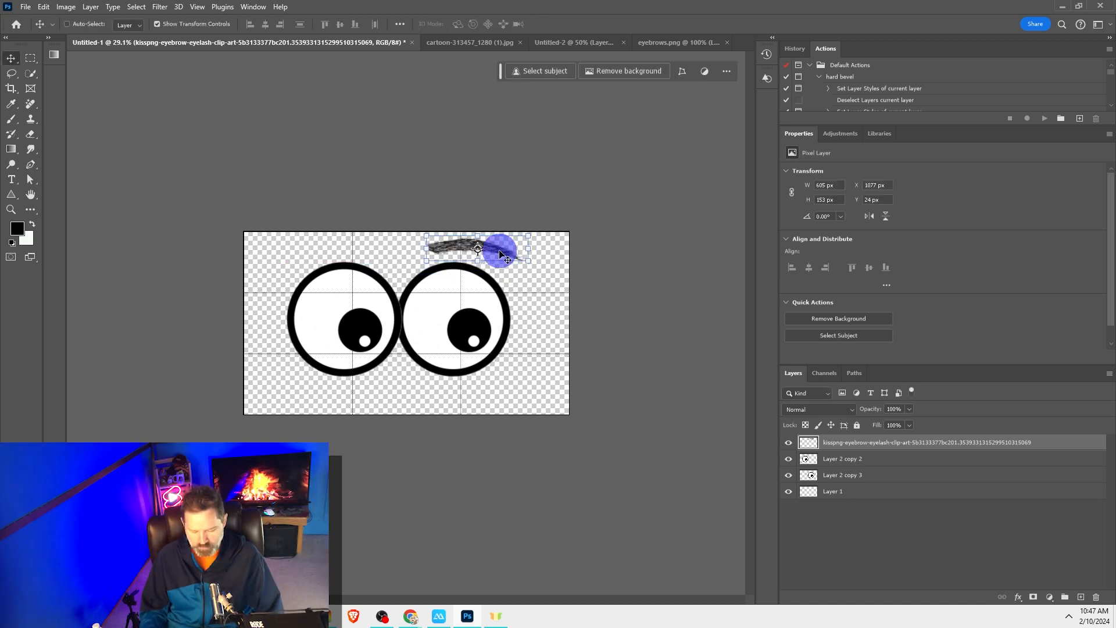
- Duplicate the eyebrow layer under its default name and move the copy across above the left eye
{"action": "right_click", "coordinate": [870, 445]}
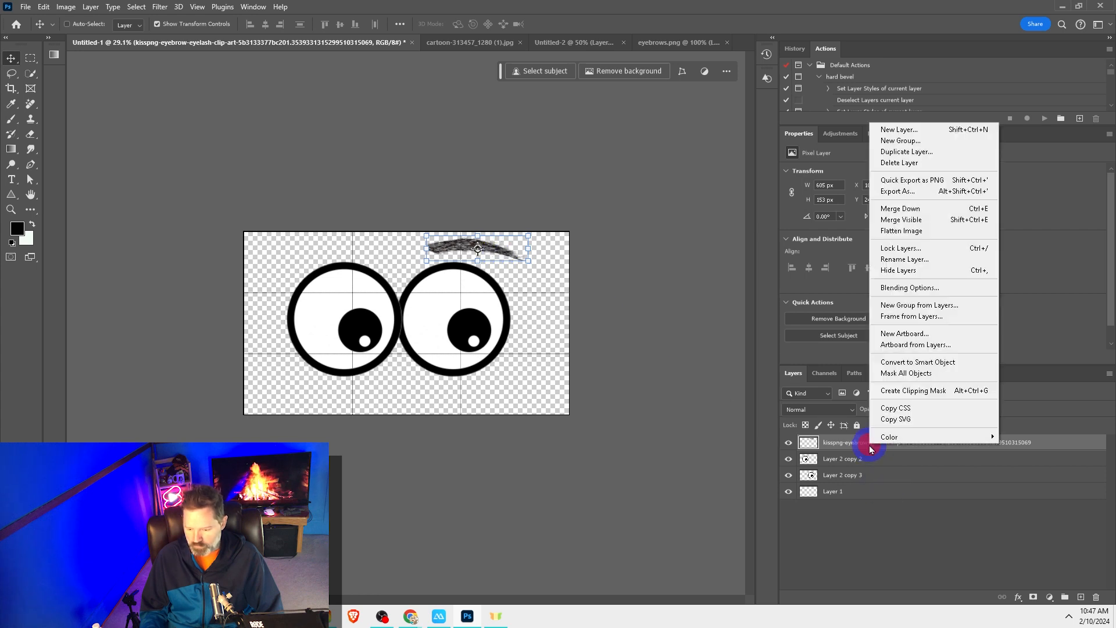
{"action": "left_click", "coordinate": [890, 152]}
{"action": "left_click", "coordinate": [910, 116]}
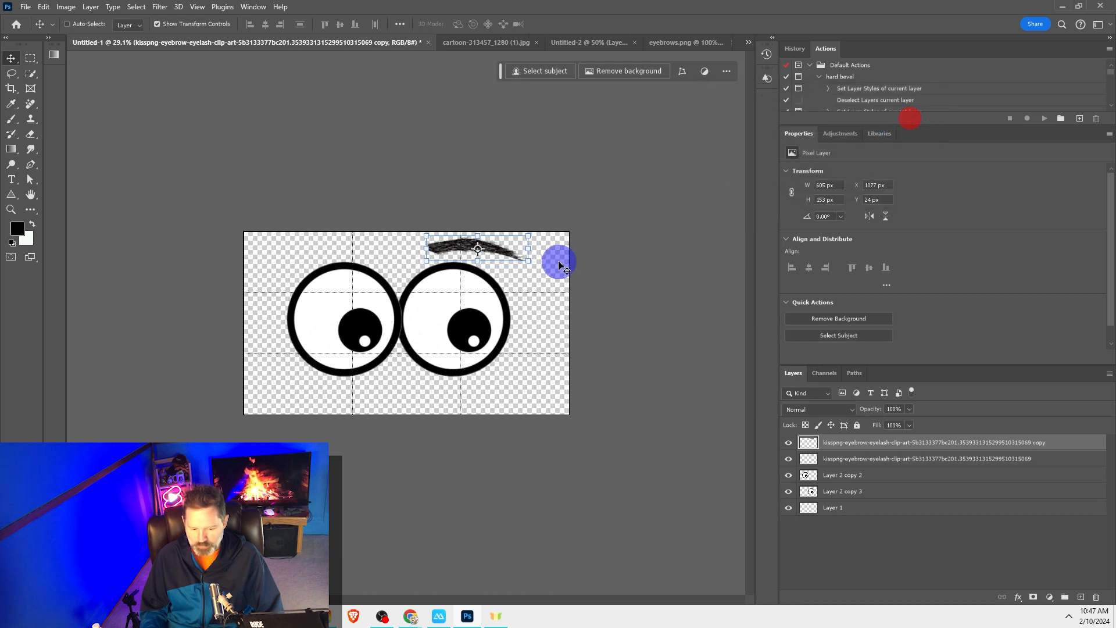
{"action": "left_click_drag", "start_coordinate": [502, 251], "coordinate": [389, 255]}
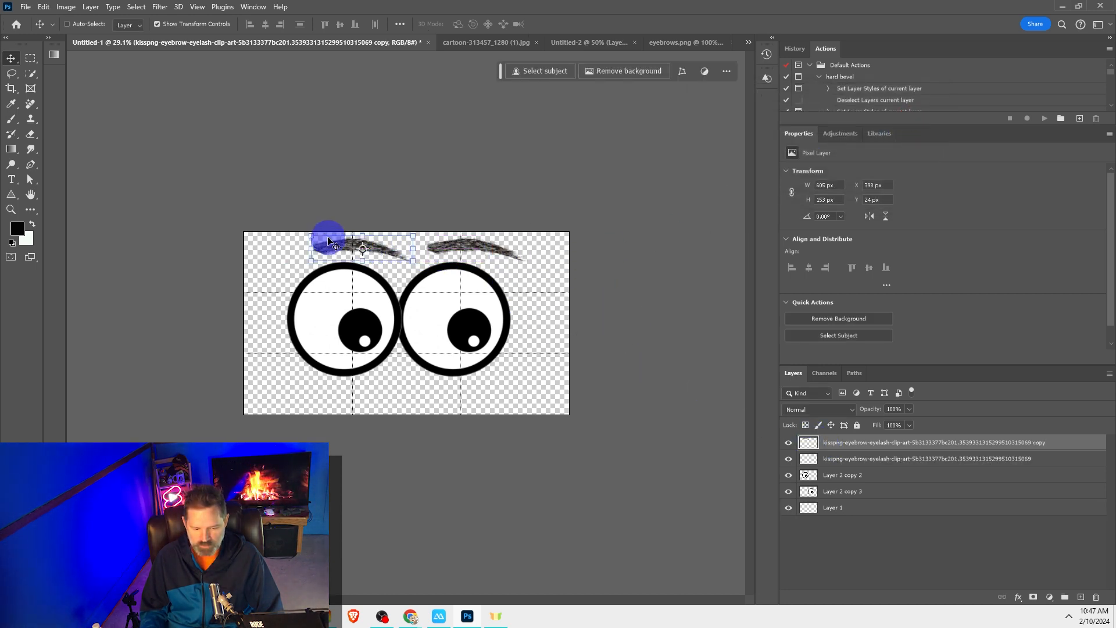
- Flip the copied eyebrow horizontally and shift it outward so it mirrors the other one above the left eye
{"action": "left_click", "coordinate": [43, 7]}
{"action": "mouse_move", "coordinate": [98, 283]}
{"action": "left_click", "coordinate": [216, 493]}
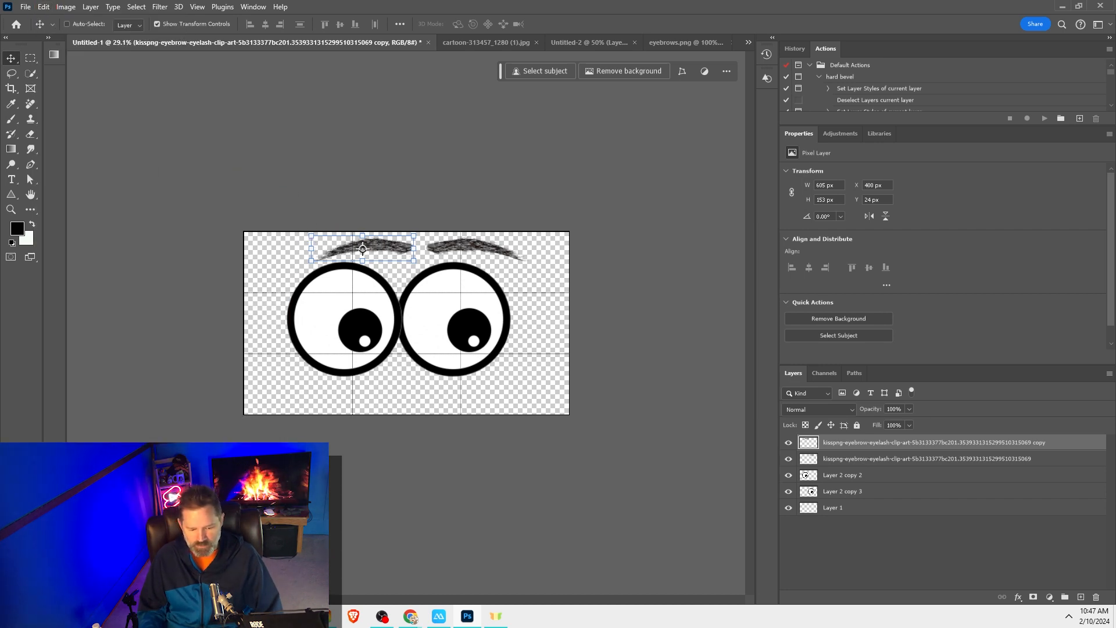
{"action": "left_click", "coordinate": [391, 249]}
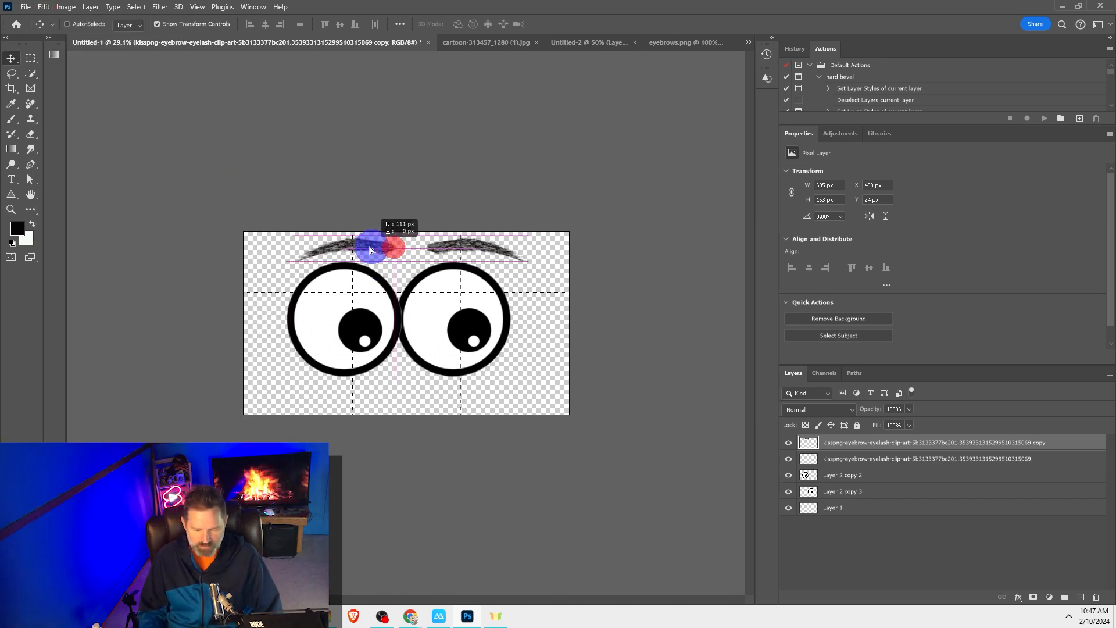
{"action": "left_click_drag", "start_coordinate": [371, 246], "coordinate": [355, 246]}
- Rotate the right eyebrow about 3.4° clockwise and apply the transform
{"action": "left_click", "coordinate": [491, 244]}
{"action": "left_click_drag", "start_coordinate": [538, 232], "coordinate": [539, 235]}
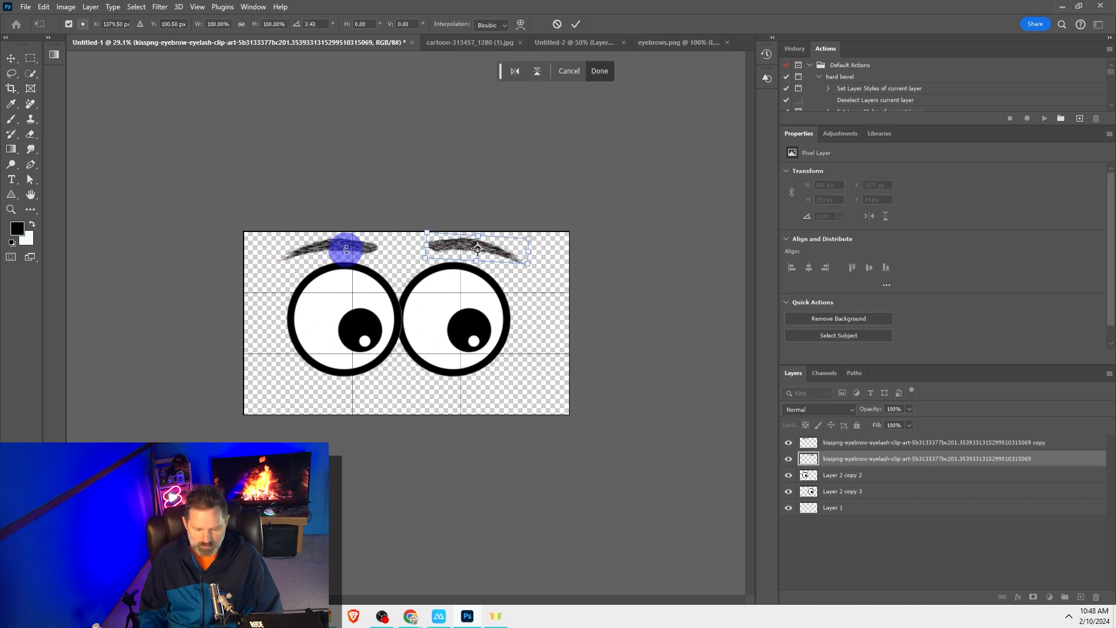
{"action": "left_click", "coordinate": [6, 57]}
- Rotate the left eyebrow about 4.5° counterclockwise, lower it slightly towards the eye and apply the transform
{"action": "left_click", "coordinate": [337, 250]}
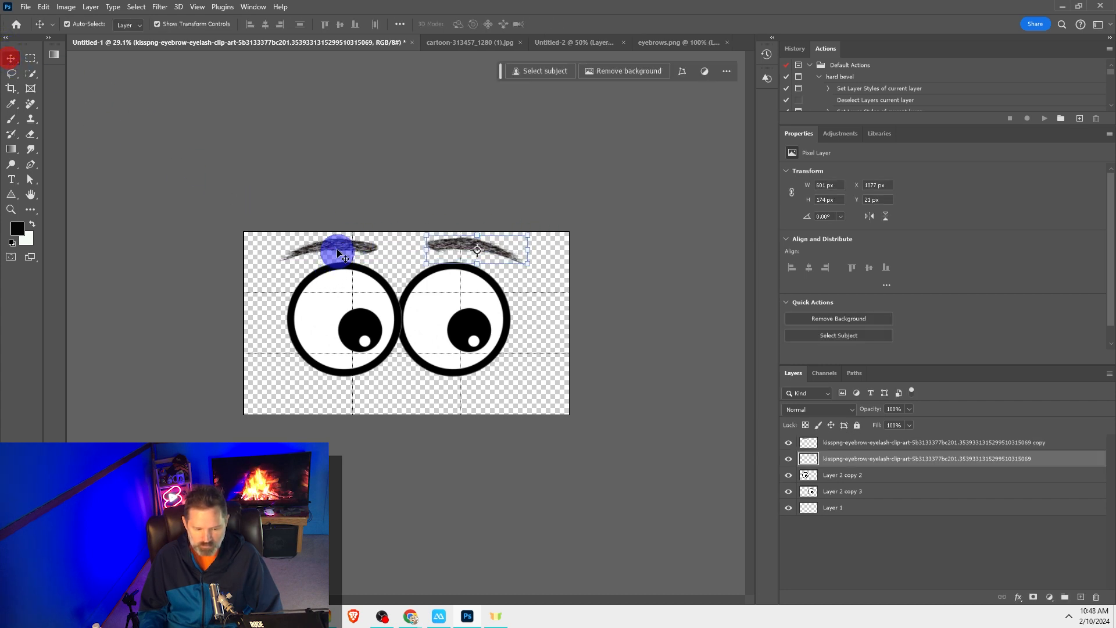
{"action": "left_click_drag", "start_coordinate": [264, 223], "coordinate": [262, 229]}
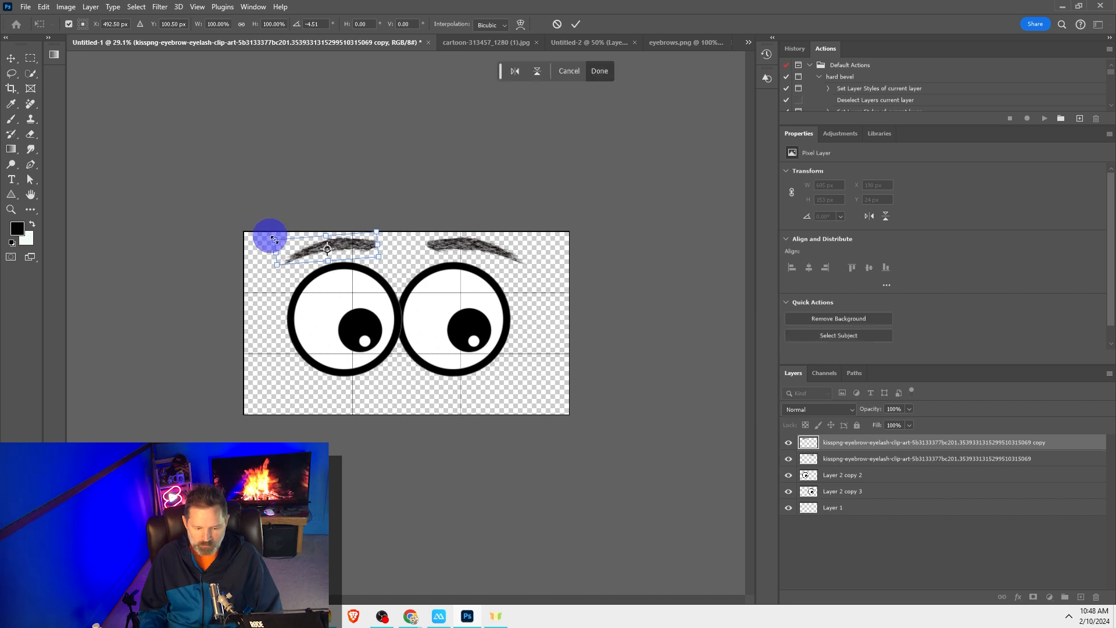
{"action": "left_click_drag", "start_coordinate": [358, 241], "coordinate": [357, 251]}
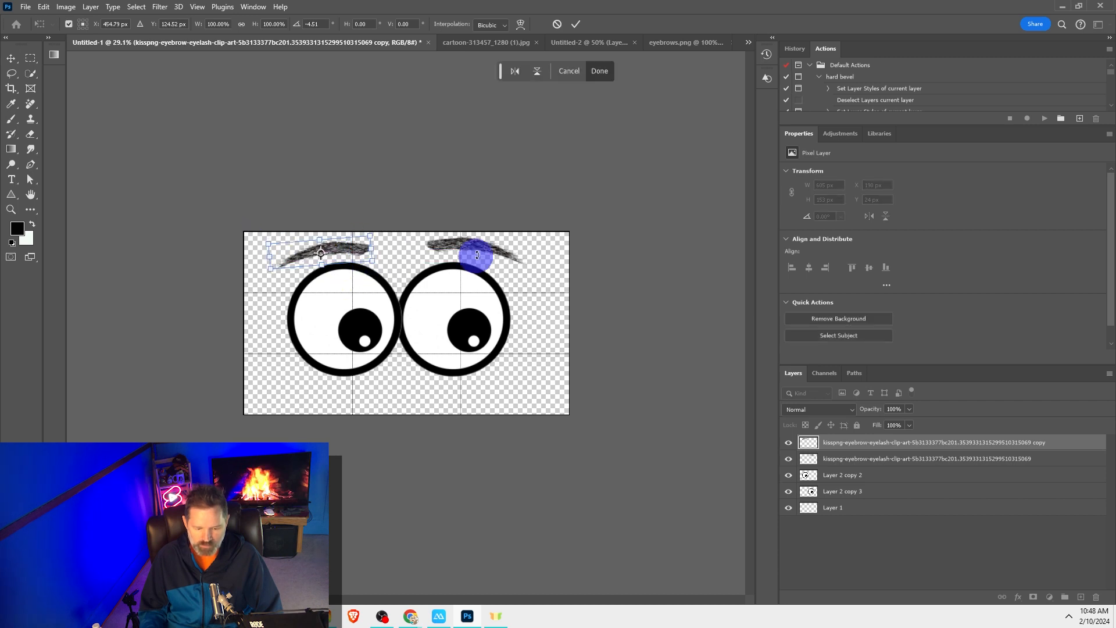
{"action": "left_click", "coordinate": [10, 58]}
- Lower the right eyebrow closer to its eye and raise the left one so they sit at uneven heights
{"action": "left_click_drag", "start_coordinate": [483, 242], "coordinate": [487, 252]}
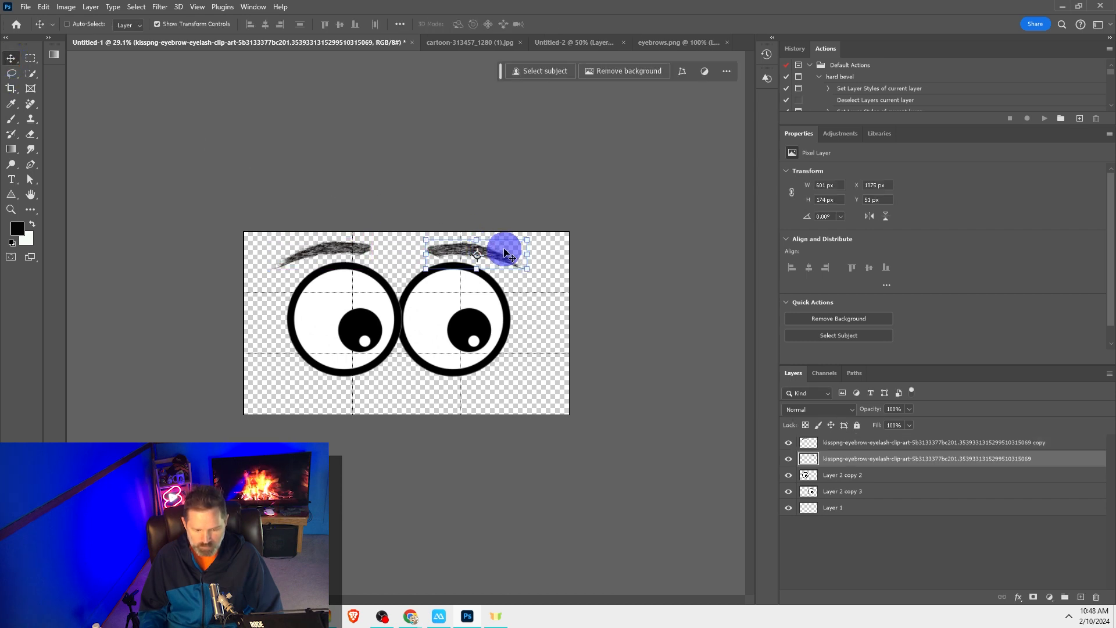
{"action": "left_click_drag", "start_coordinate": [349, 250], "coordinate": [352, 249]}
{"action": "left_click_drag", "start_coordinate": [487, 251], "coordinate": [488, 260]}
- Open Export As for the eyes with the uneven hairy eyebrows
{"action": "left_click", "coordinate": [25, 7]}
{"action": "mouse_move", "coordinate": [116, 209]}
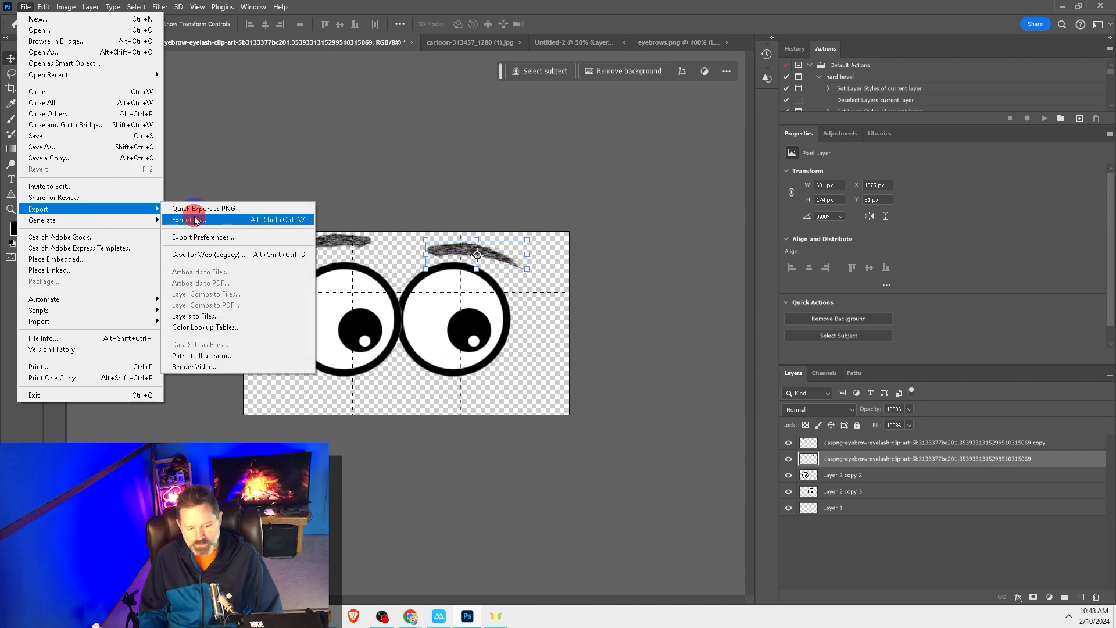
{"action": "left_click", "coordinate": [198, 223]}
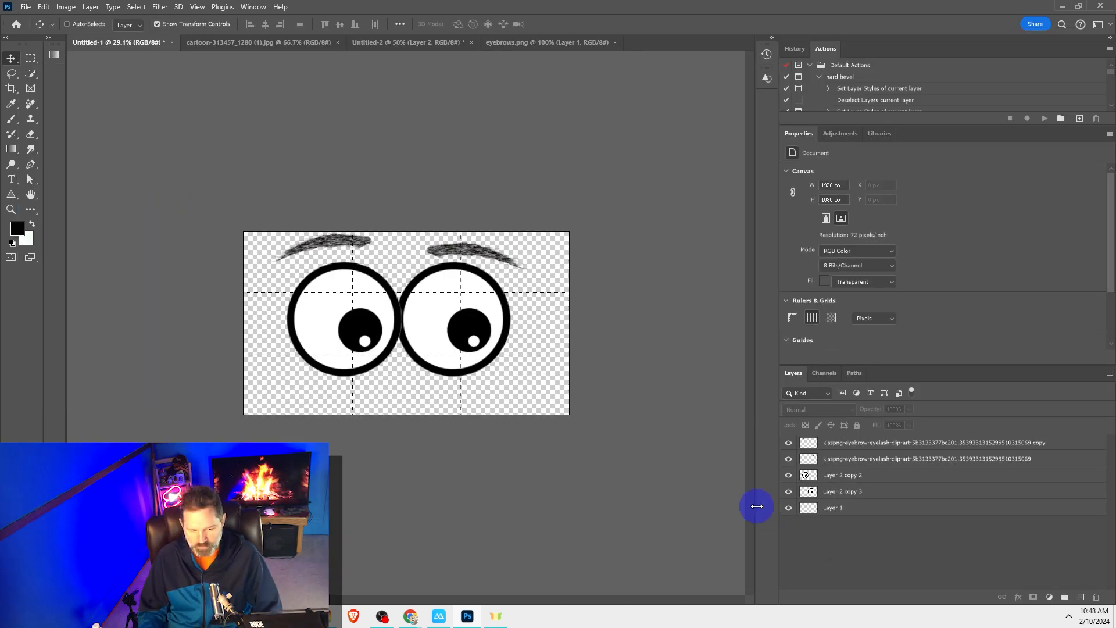
- Delete the existing right eye and put a duplicate of the left eye in its place
{"action": "left_click", "coordinate": [852, 477]}
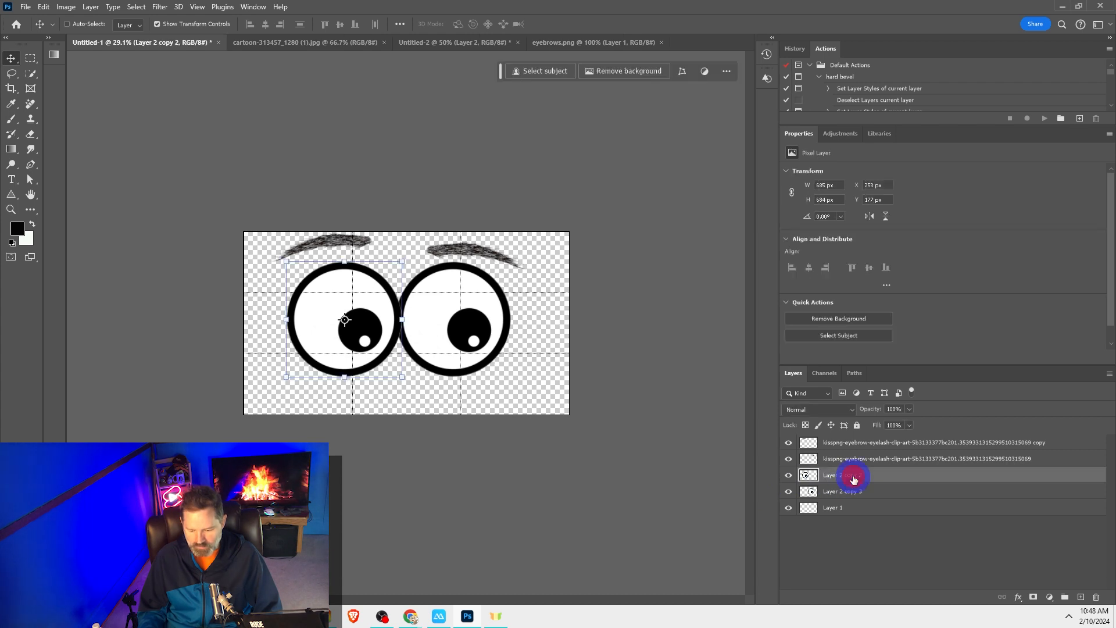
{"action": "left_click", "coordinate": [860, 494]}
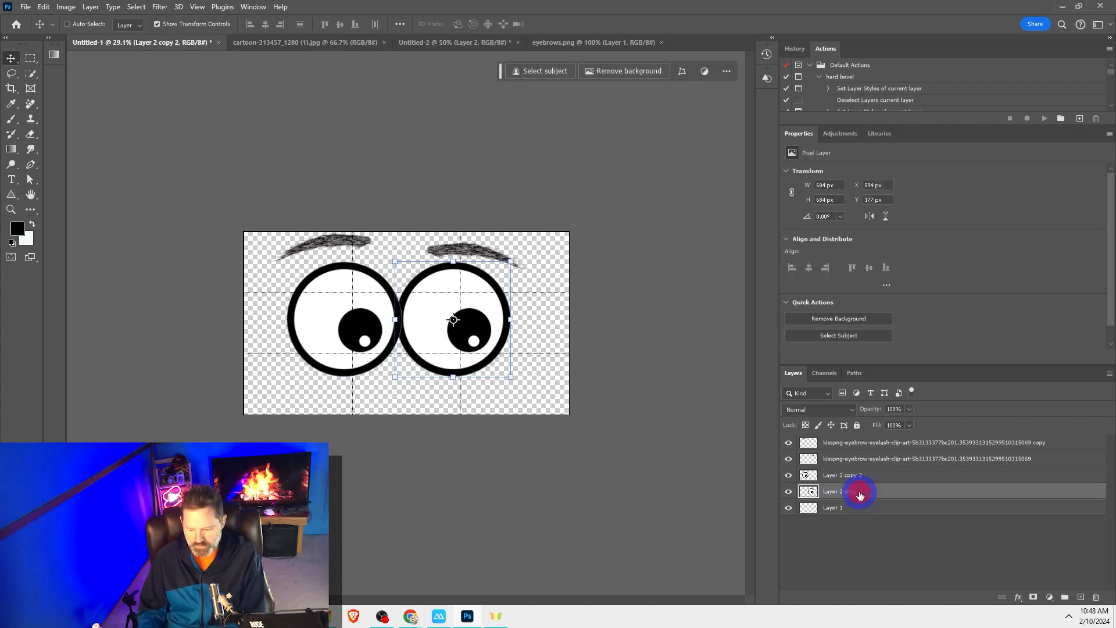
{"action": "key", "text": "Delete"}
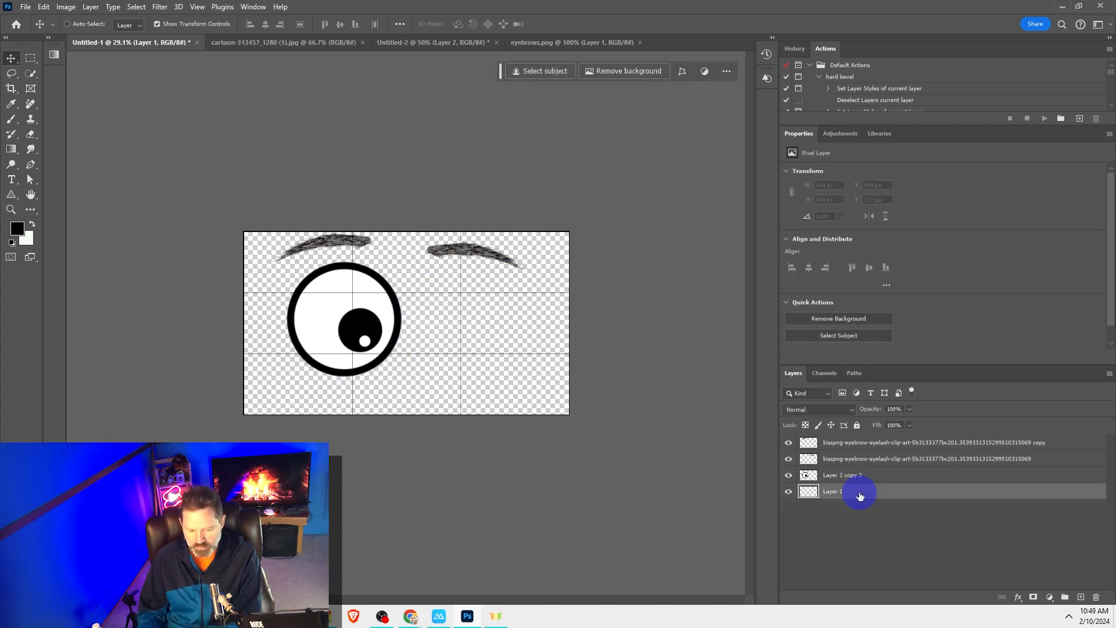
{"action": "left_click", "coordinate": [363, 335], "text": "ctrl"}
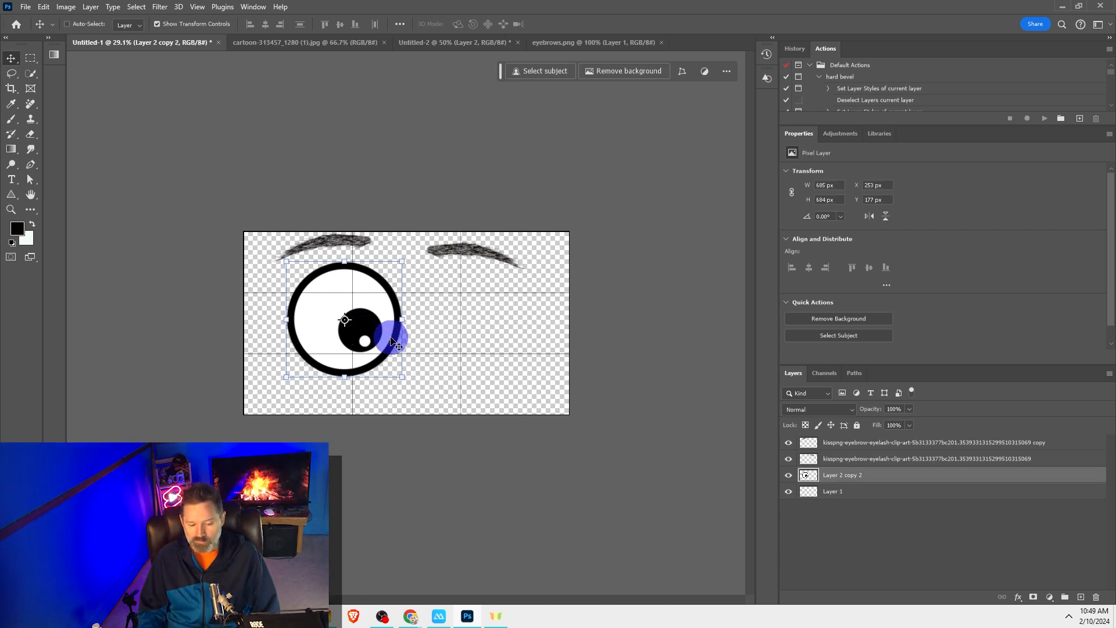
{"action": "left_click_drag", "start_coordinate": [324, 326], "coordinate": [454, 336]}
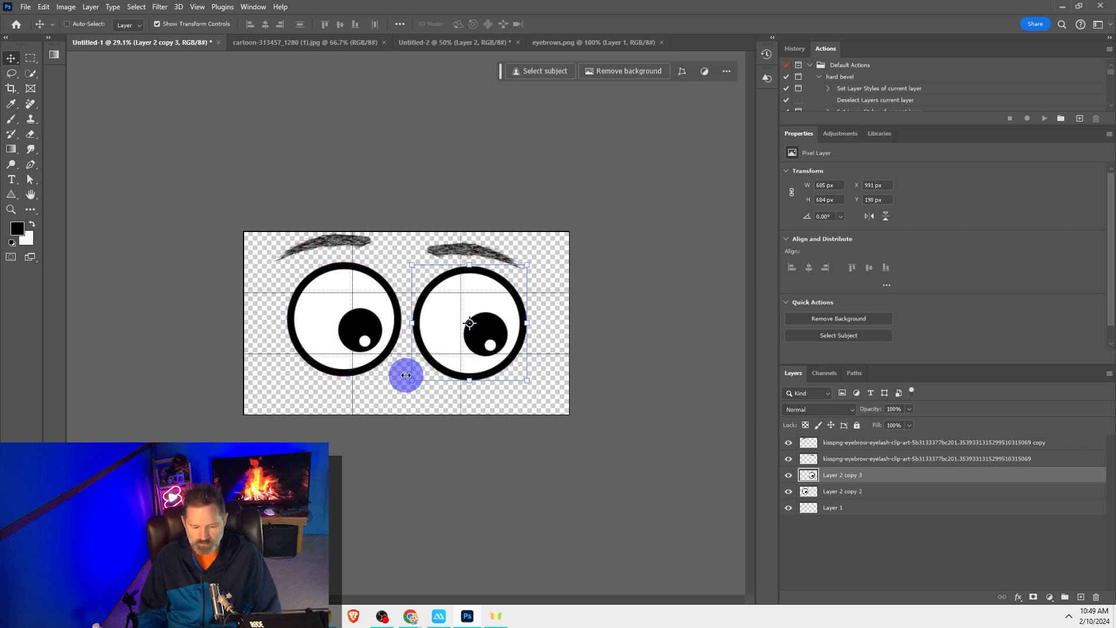
- Rotate the right eye clockwise so its pupil looks inward, and move it slightly closer to the left eye
{"action": "left_click_drag", "start_coordinate": [406, 389], "coordinate": [431, 260]}
{"action": "left_click", "coordinate": [857, 556]}
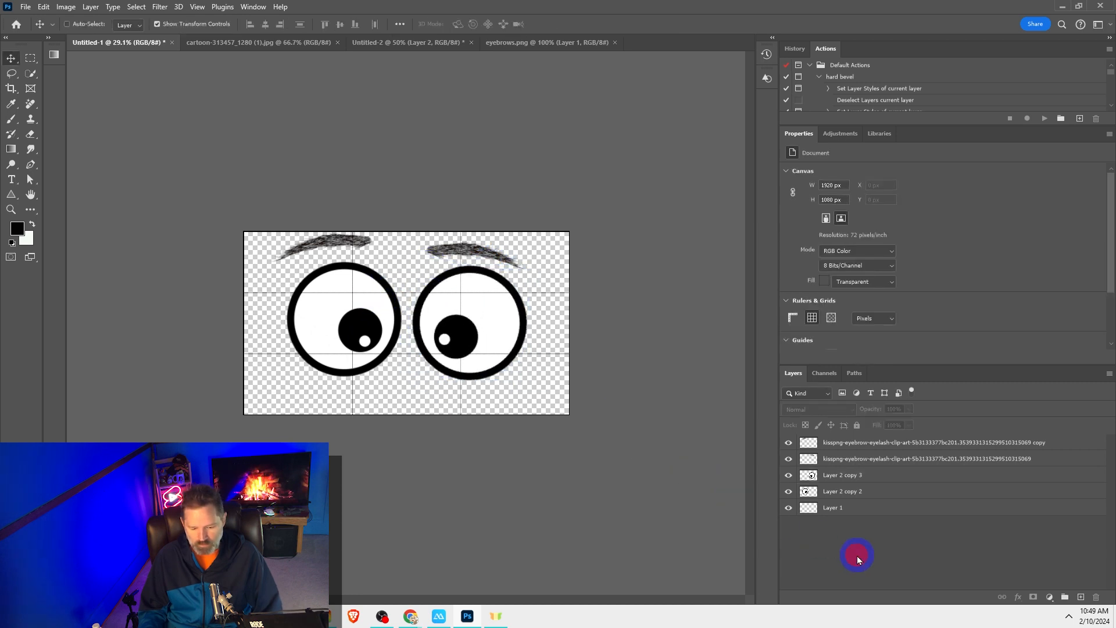
{"action": "left_click_drag", "start_coordinate": [465, 329], "coordinate": [470, 332]}
- Rotate the left eye slightly counterclockwise and apply the transform
{"action": "left_click", "coordinate": [349, 326]}
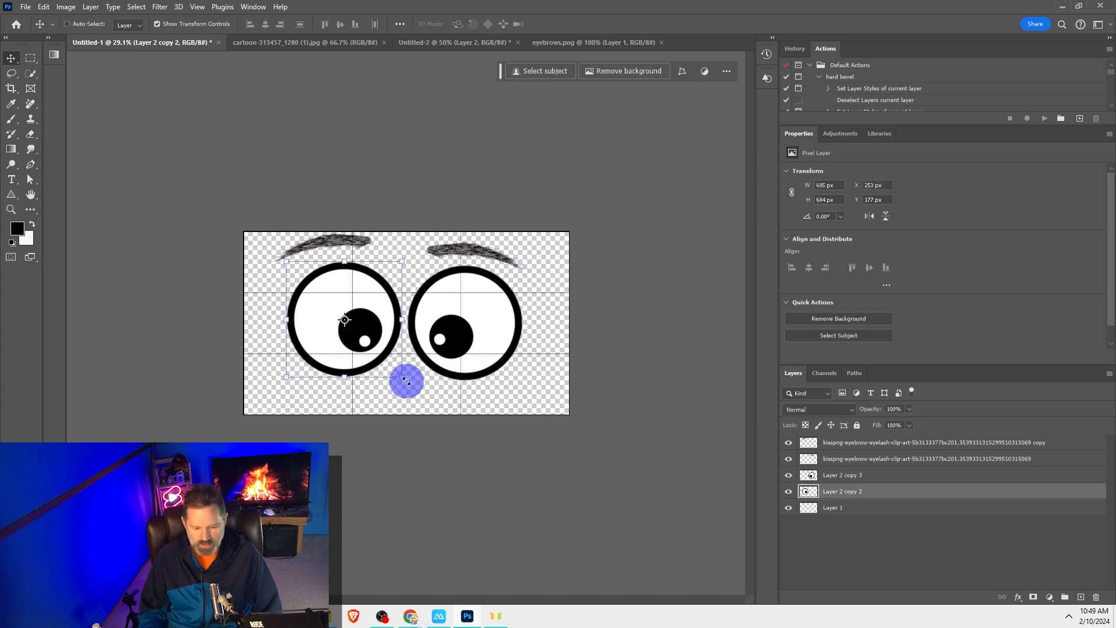
{"action": "left_click_drag", "start_coordinate": [406, 391], "coordinate": [657, 425]}
{"action": "left_click", "coordinate": [875, 551]}
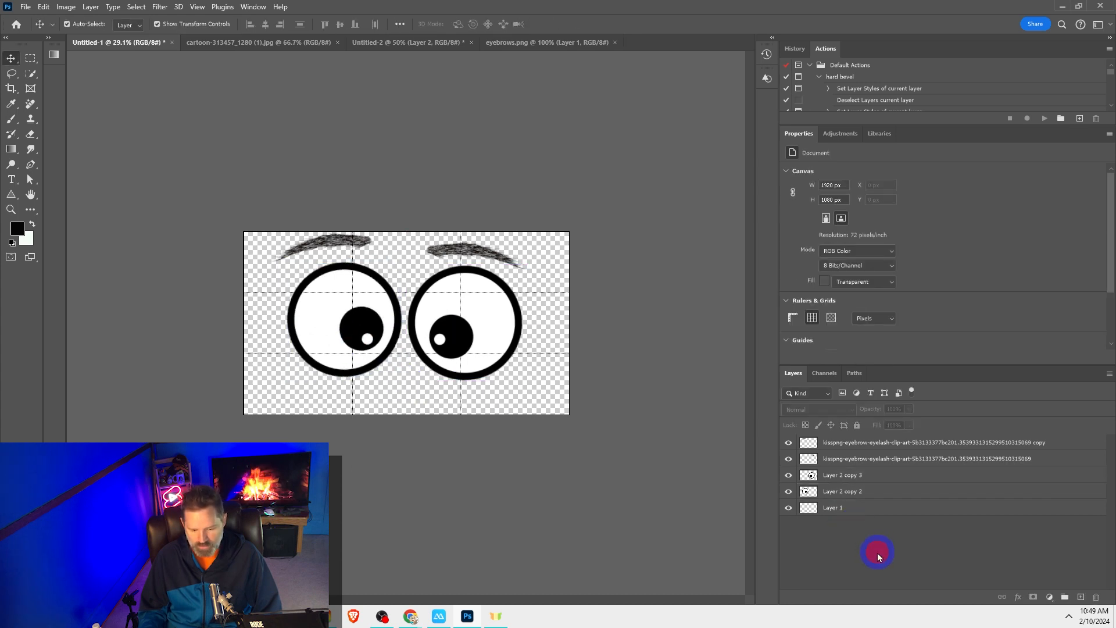
- Hide the right eyebrow and rotate the left eyebrow clockwise so it slopes down towards the gap between the eyes
{"action": "left_click", "coordinate": [792, 459]}
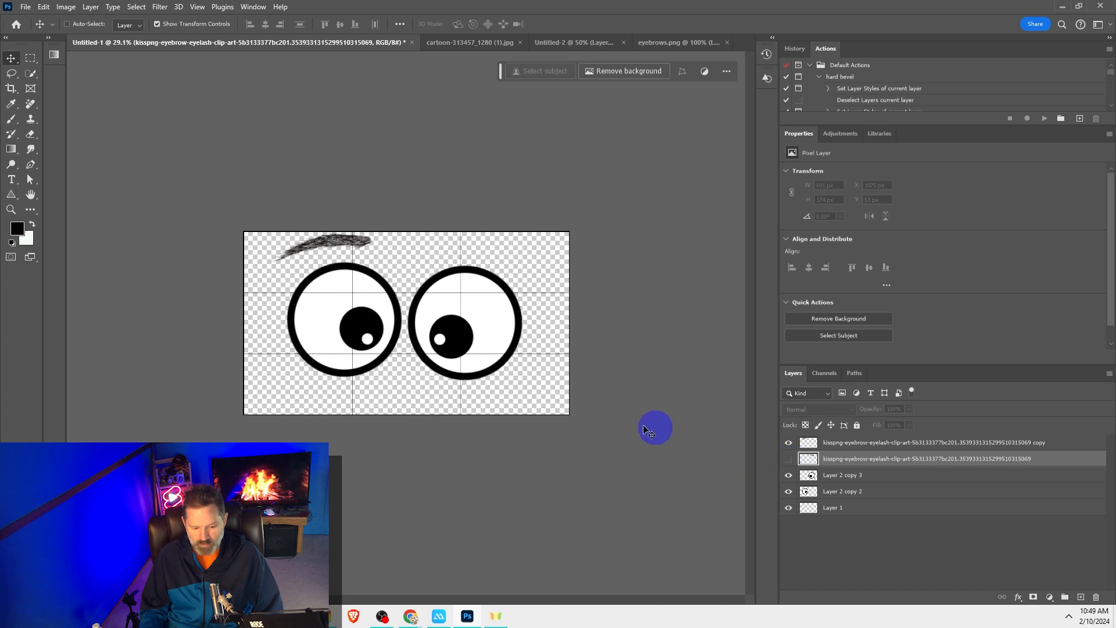
{"action": "left_click", "coordinate": [351, 244], "text": "ctrl"}
{"action": "left_click_drag", "start_coordinate": [370, 247], "coordinate": [416, 251]}
{"action": "left_click", "coordinate": [698, 541]}
{"action": "left_click", "coordinate": [701, 541]}
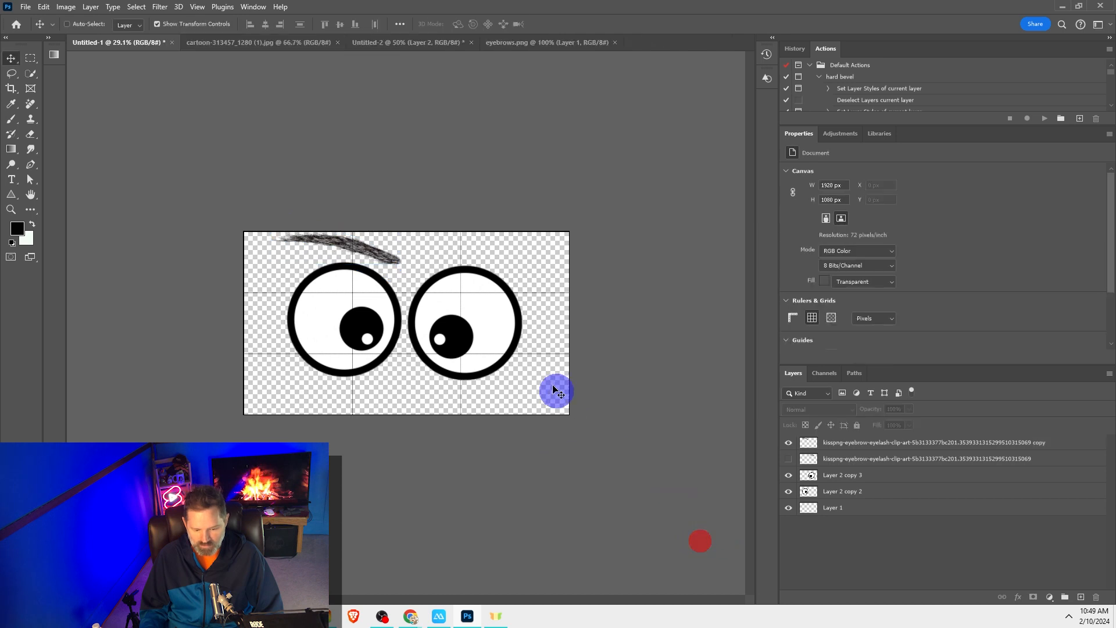
- Move the right eye inward and slightly up so it sits level with and against the left eye
{"action": "left_click", "coordinate": [476, 339], "text": "ctrl"}
{"action": "left_click_drag", "start_coordinate": [474, 339], "coordinate": [470, 335]}
{"action": "left_click", "coordinate": [433, 404], "text": "ctrl"}
{"action": "left_click", "coordinate": [357, 360]}
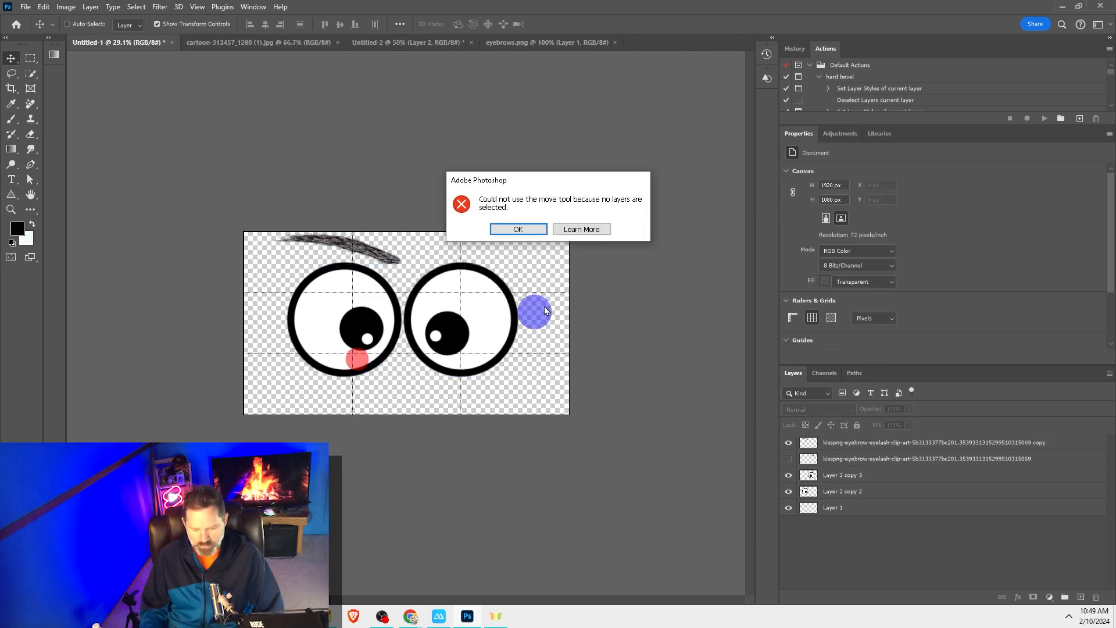
{"action": "left_click", "coordinate": [535, 236]}
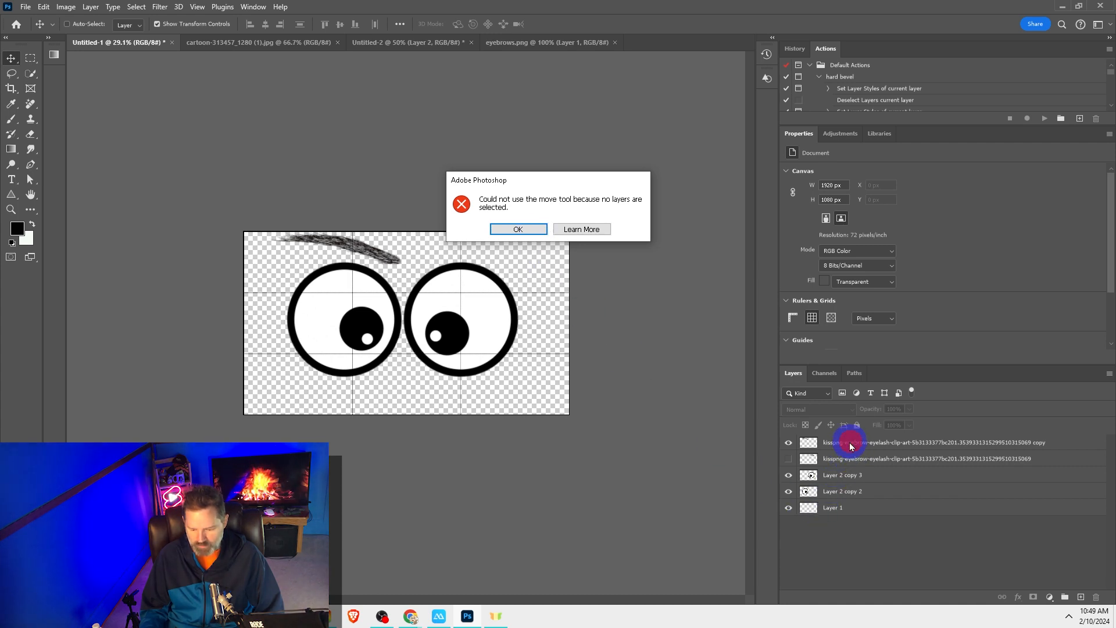
{"action": "left_click", "coordinate": [533, 229]}
- Move both eyes lower on the canvas and tilt the remaining eyebrow more steeply down towards the gap between them
{"action": "left_click", "coordinate": [855, 474]}
{"action": "left_click", "coordinate": [376, 335]}
{"action": "left_click", "coordinate": [358, 330], "text": "ctrl"}
{"action": "left_click_drag", "start_coordinate": [363, 335], "coordinate": [353, 355]}
{"action": "left_click_drag", "start_coordinate": [481, 345], "coordinate": [480, 354]}
{"action": "left_click_drag", "start_coordinate": [367, 260], "coordinate": [411, 246]}
{"action": "left_click", "coordinate": [841, 558]}
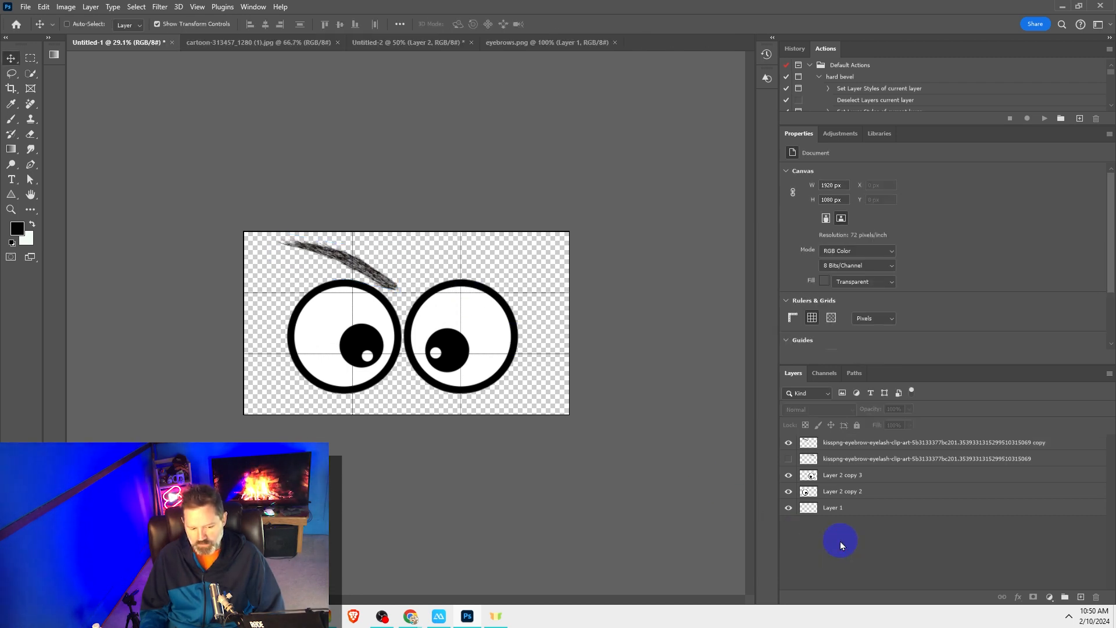
- Export the cross-eyed look with the single slanted eyebrow as frustration.png
{"action": "left_click", "coordinate": [25, 8]}
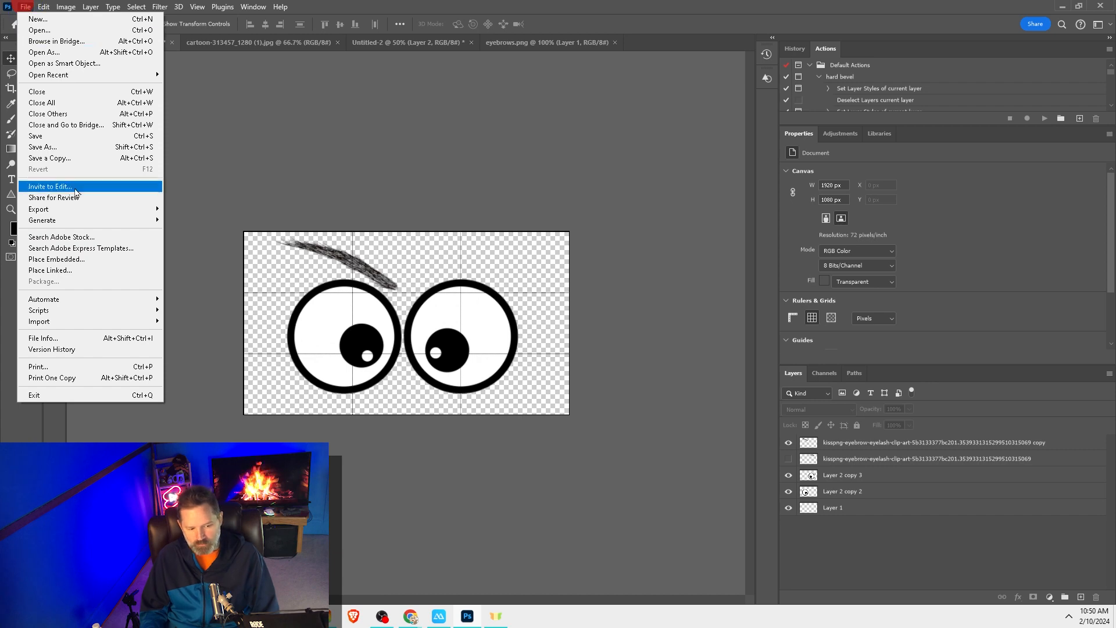
{"action": "mouse_move", "coordinate": [76, 209]}
{"action": "left_click", "coordinate": [196, 221]}
{"action": "left_click", "coordinate": [873, 516]}
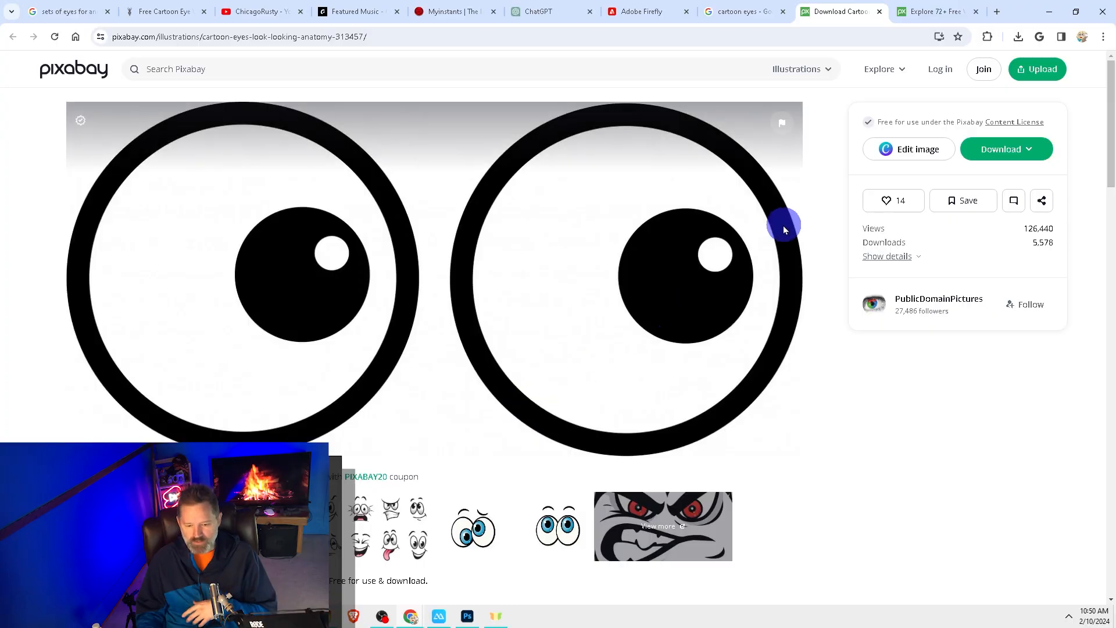
- Switch to the browser and search CleanPNG for "cartoon eyes"
{"action": "left_click", "coordinate": [1057, 12]}
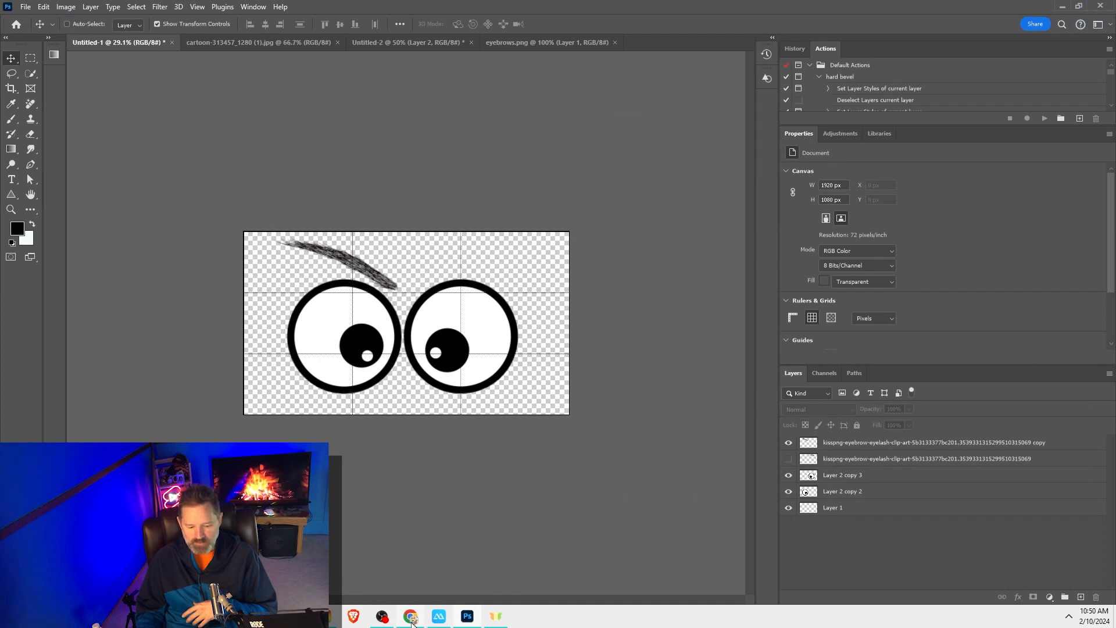
{"action": "key", "text": "alt+Tab"}
{"action": "left_click", "coordinate": [816, 92]}
{"action": "left_click", "coordinate": [763, 72]}
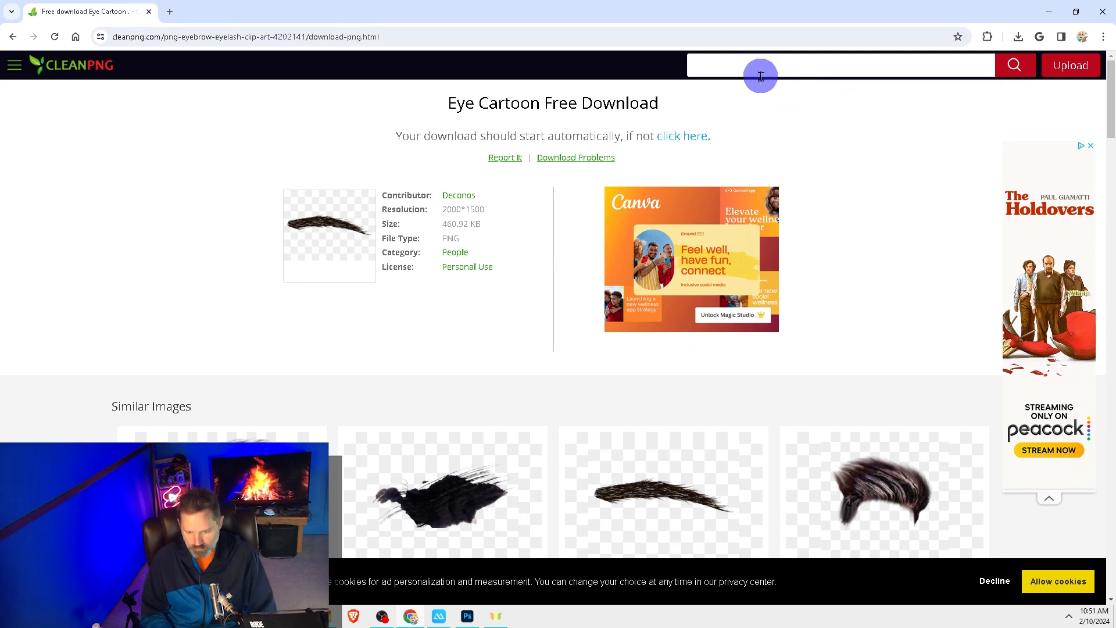
{"action": "type", "text": "cartoon "}
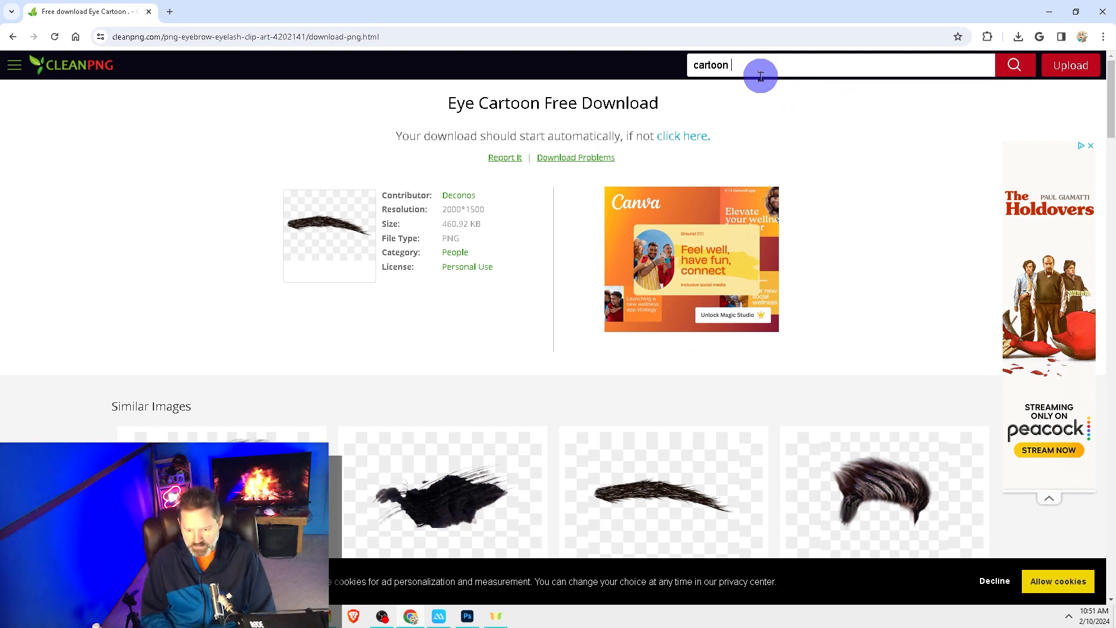
{"action": "type", "text": "eyes"}
{"action": "key", "text": "Return"}
- Open the "Cartoonish eyes with eerie, bright blue irises" image from the results and download its PNG
{"action": "scroll", "coordinate": [850, 285], "scroll_direction": "down", "scroll_amount": 3}
{"action": "left_click", "coordinate": [573, 299]}
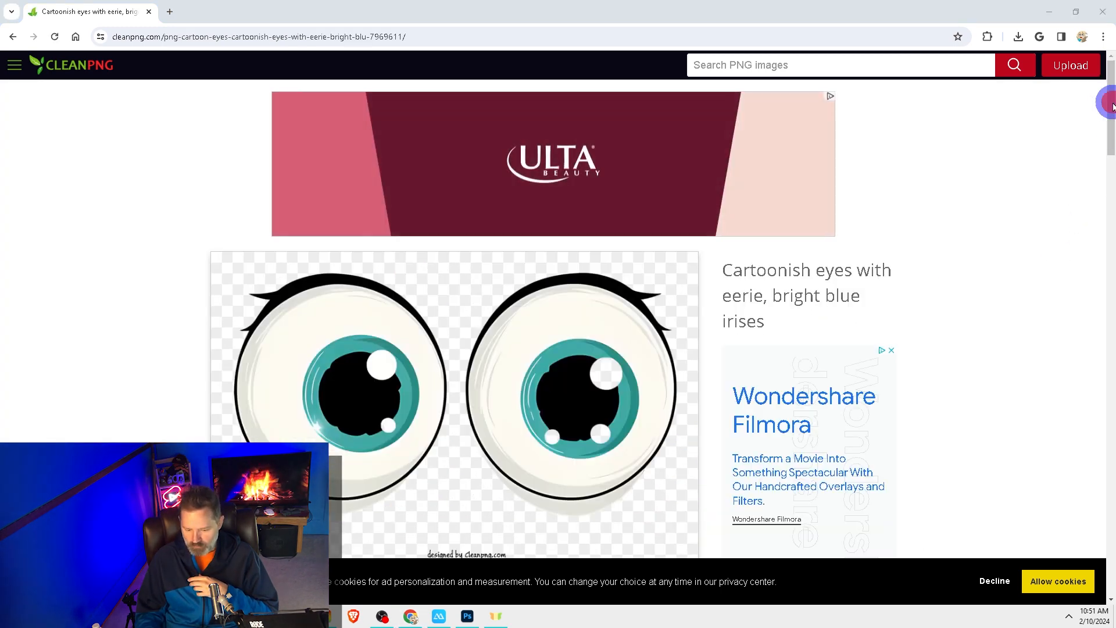
{"action": "left_click_drag", "start_coordinate": [1109, 103], "coordinate": [1111, 157]}
{"action": "left_click", "coordinate": [314, 448]}
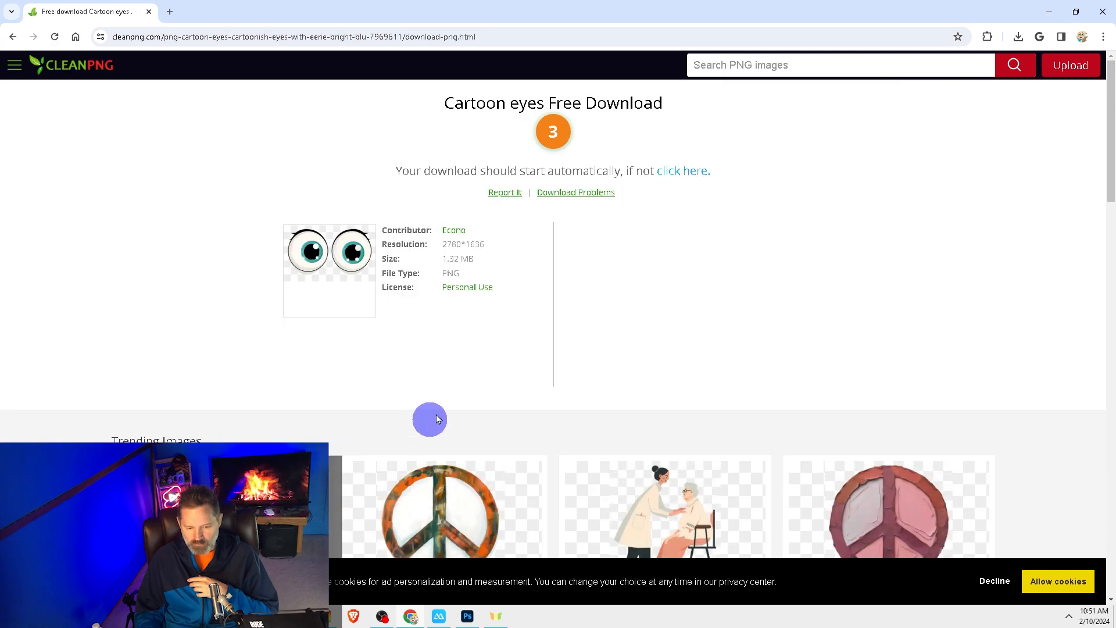
{"action": "left_click", "coordinate": [11, 38]}
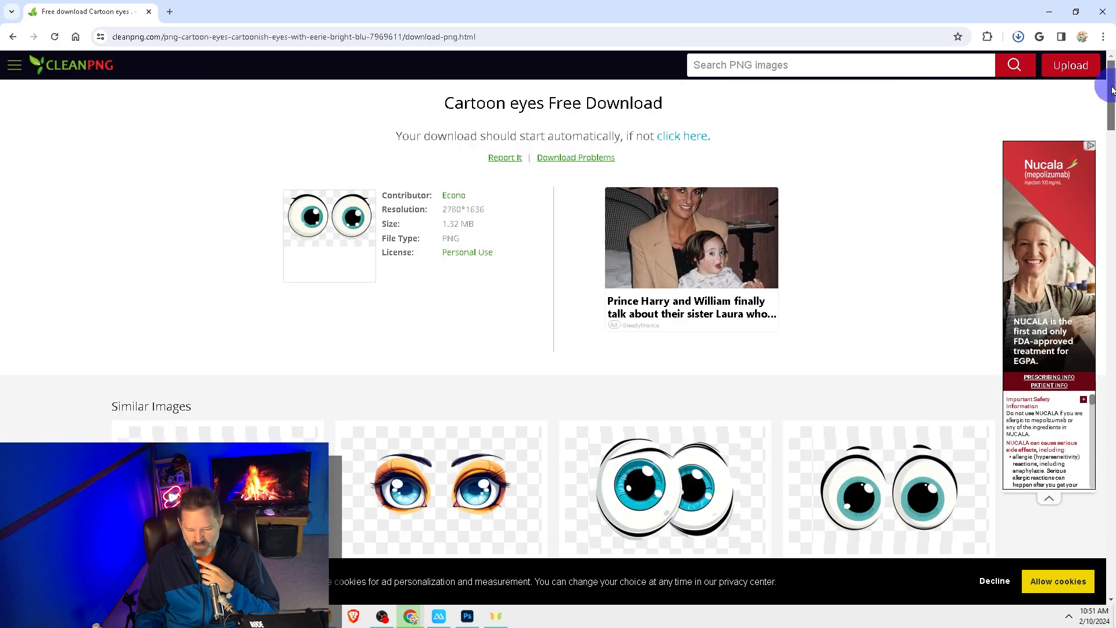
- Open the similar image "Cartoon eyes with white eyeballs and blue irises" to inspect it
{"action": "scroll", "coordinate": [909, 340], "scroll_direction": "down", "scroll_amount": 3}
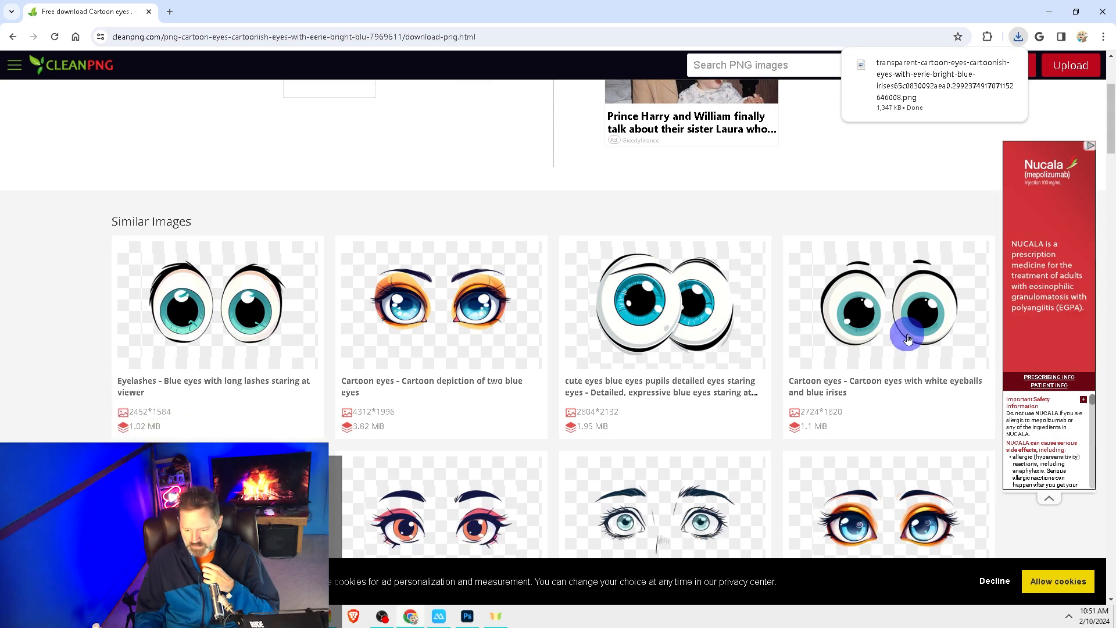
{"action": "left_click", "coordinate": [908, 340]}
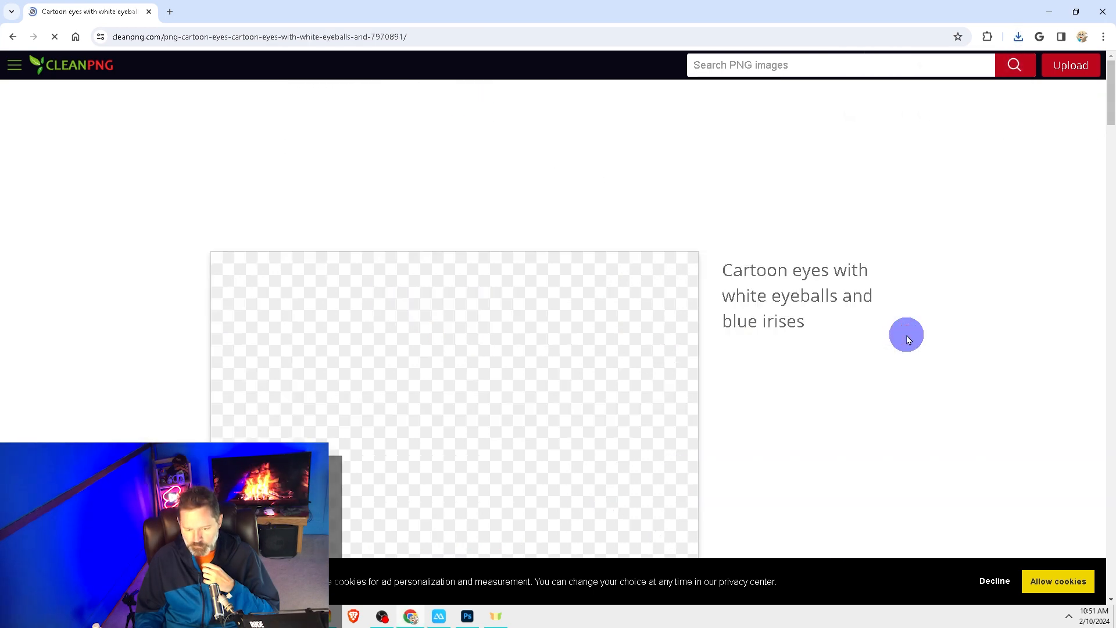
{"action": "scroll", "coordinate": [905, 334], "scroll_direction": "down", "scroll_amount": 10}
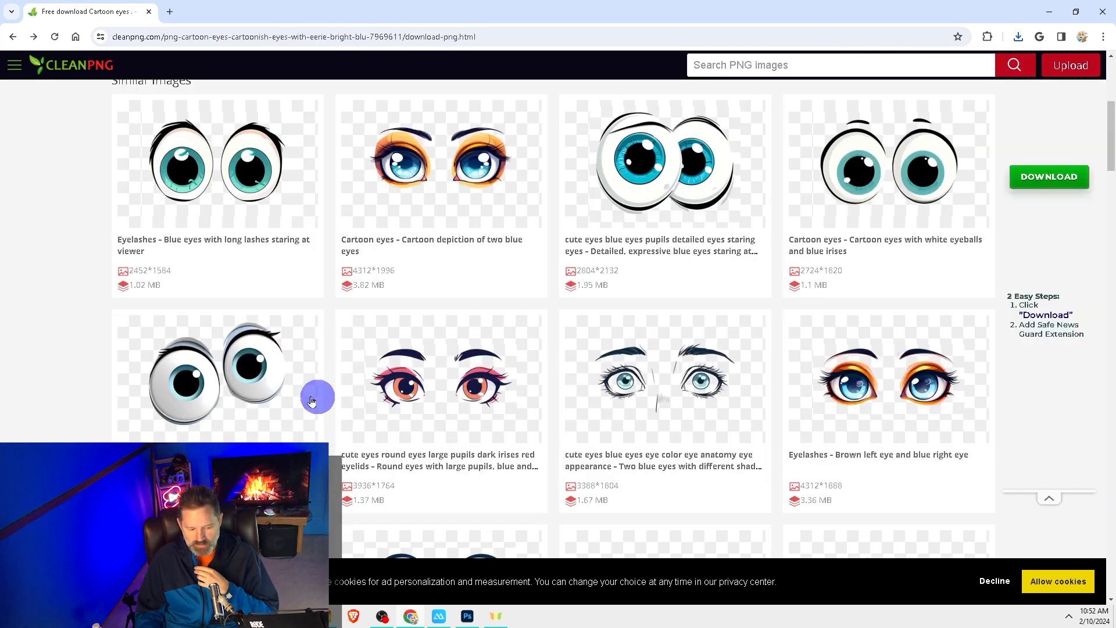
- Download the cartoon eyes with raised eyebrows and the "Cartoon illustration of blue eyes, profile view" PNGs
{"action": "left_click", "coordinate": [312, 401]}
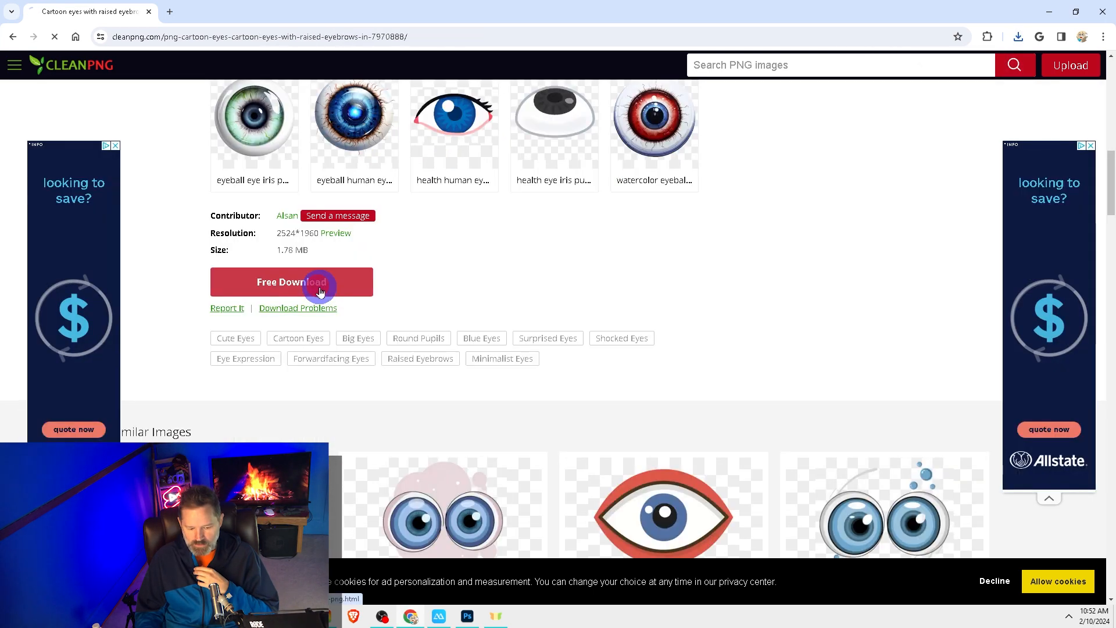
{"action": "left_click", "coordinate": [319, 282]}
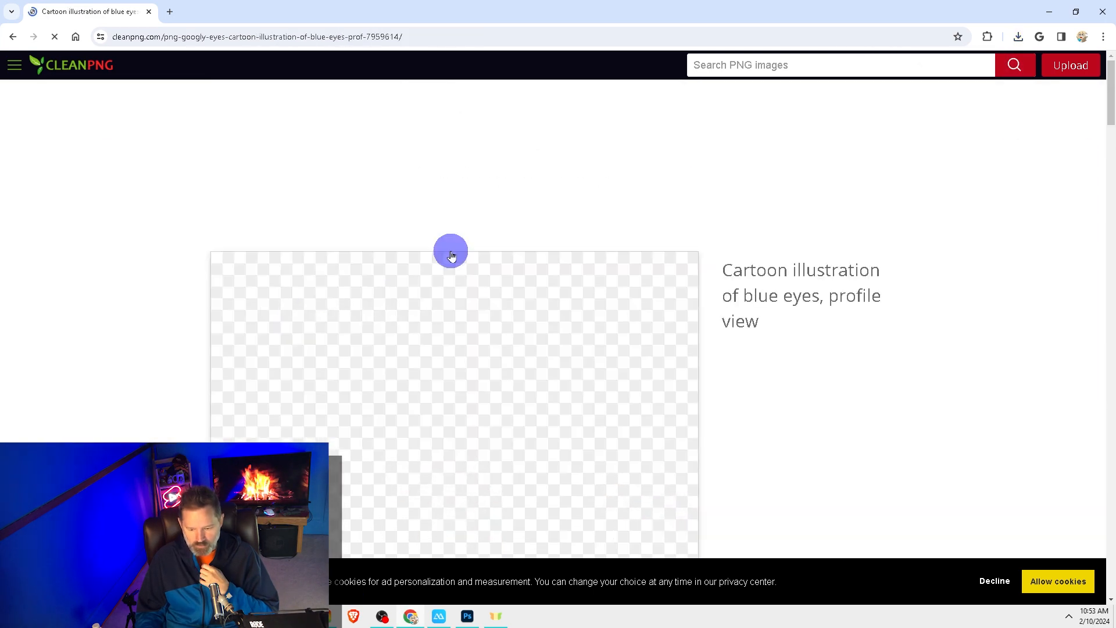
{"action": "left_click_drag", "start_coordinate": [1108, 99], "coordinate": [1110, 136]}
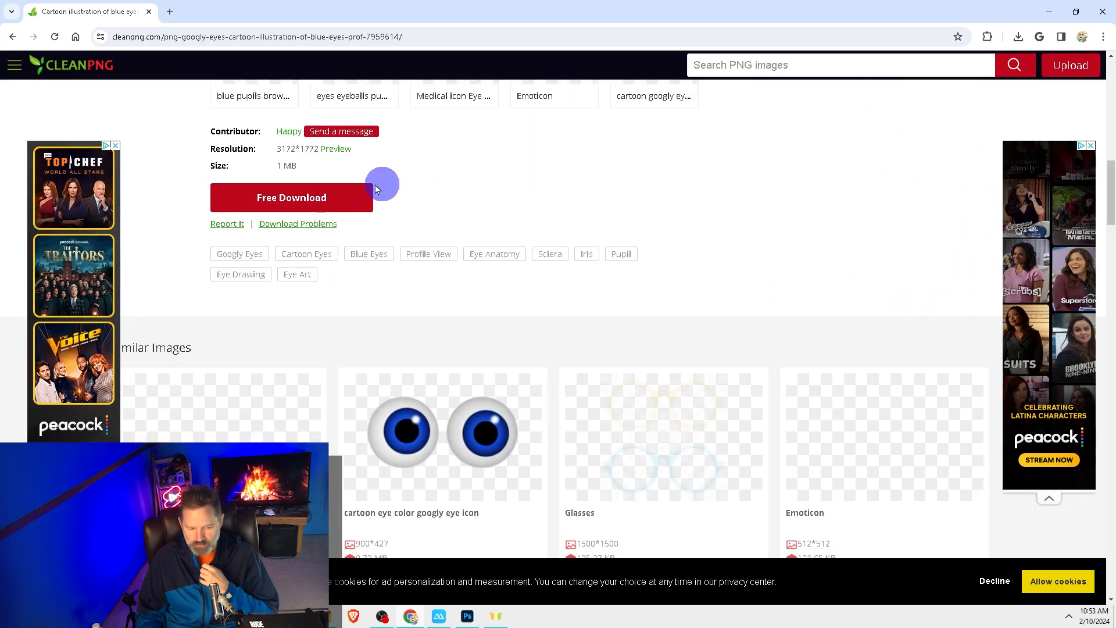
{"action": "left_click", "coordinate": [304, 205]}
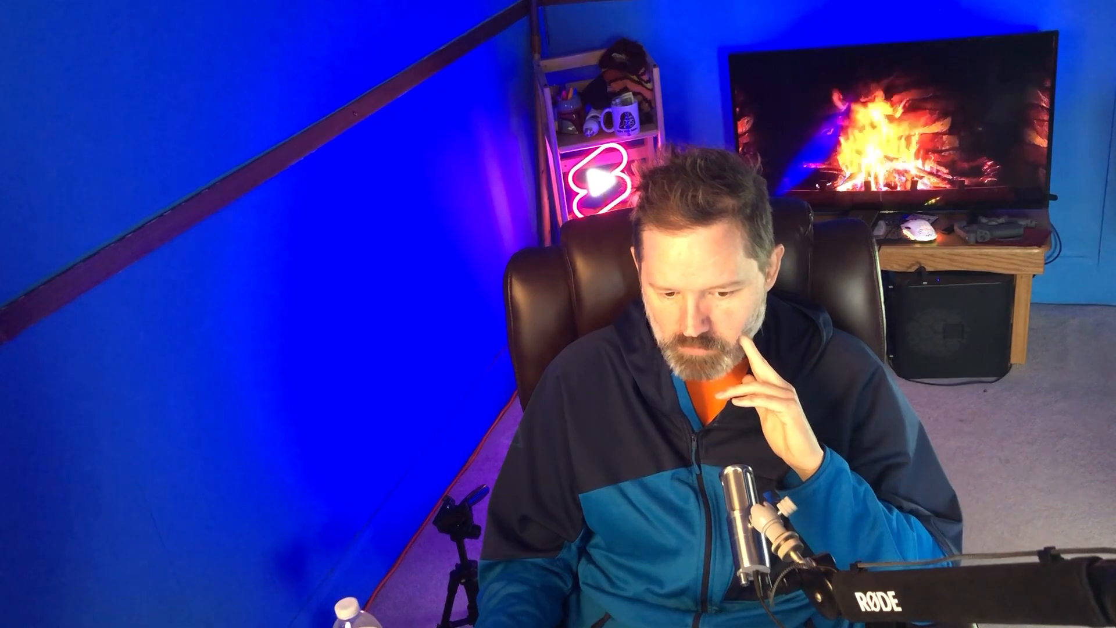
- Switch to Photoshop and create a new transparent document from a preset
{"action": "left_click", "coordinate": [25, 6]}
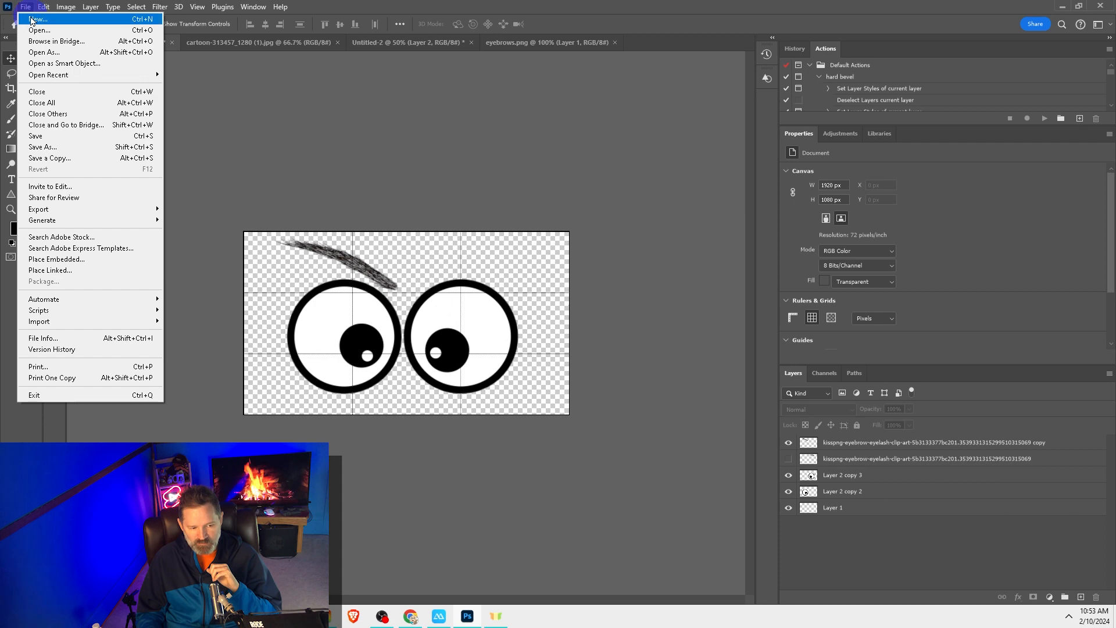
{"action": "left_click", "coordinate": [32, 20]}
{"action": "double_click", "coordinate": [305, 175]}
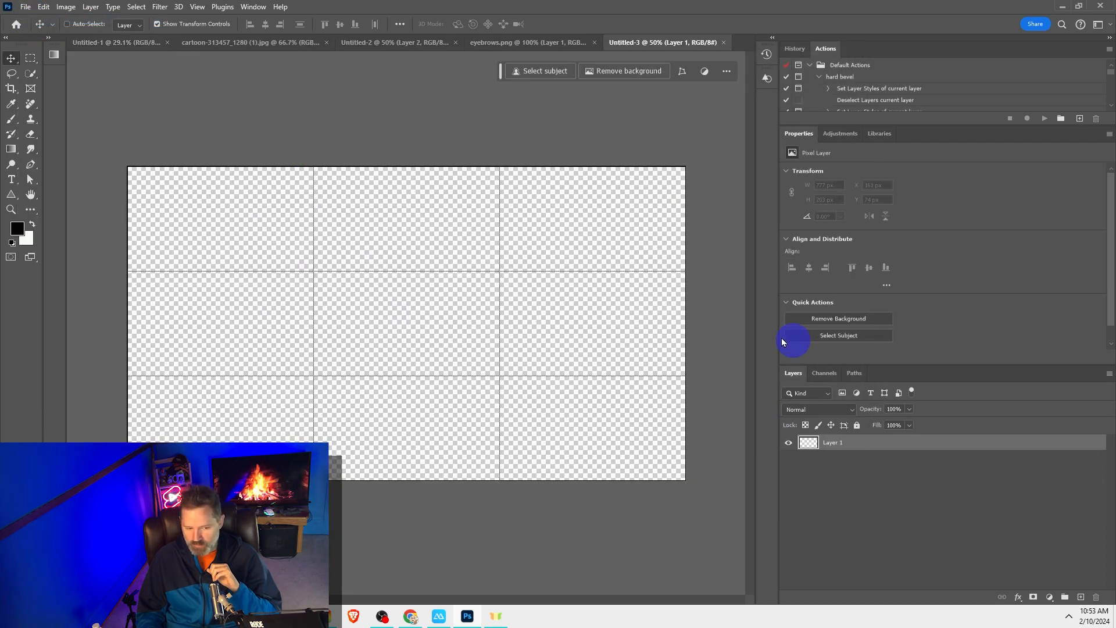
- Open the downloaded transparent PNG of cartoonish eyes with eerie, bright blue irises from the project footage folder
{"action": "left_click", "coordinate": [25, 6]}
{"action": "left_click", "coordinate": [32, 32]}
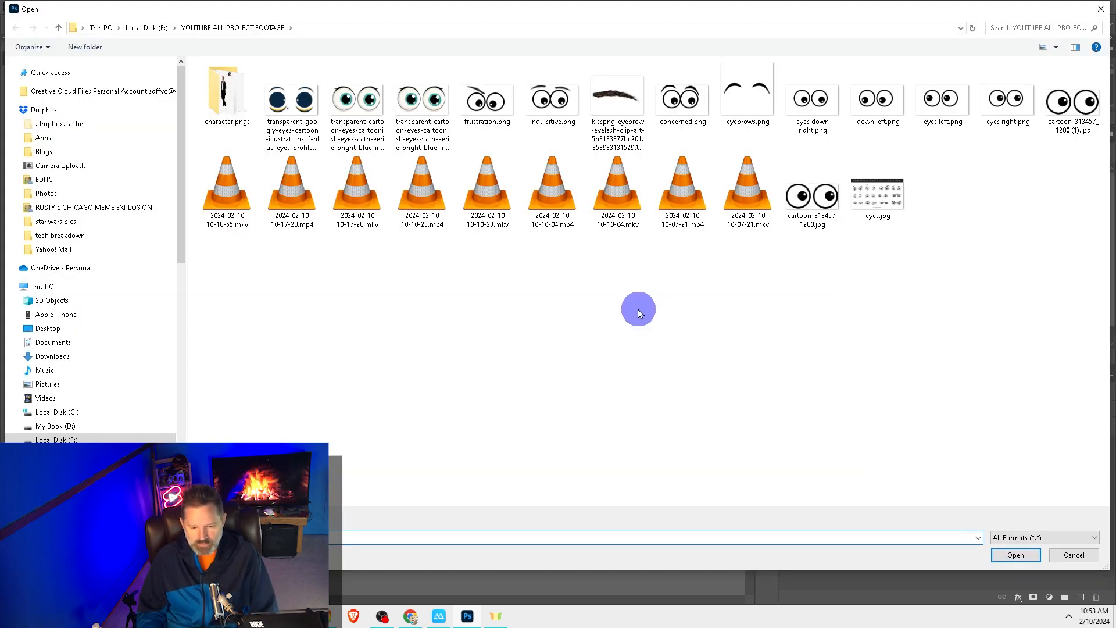
{"action": "double_click", "coordinate": [424, 99]}
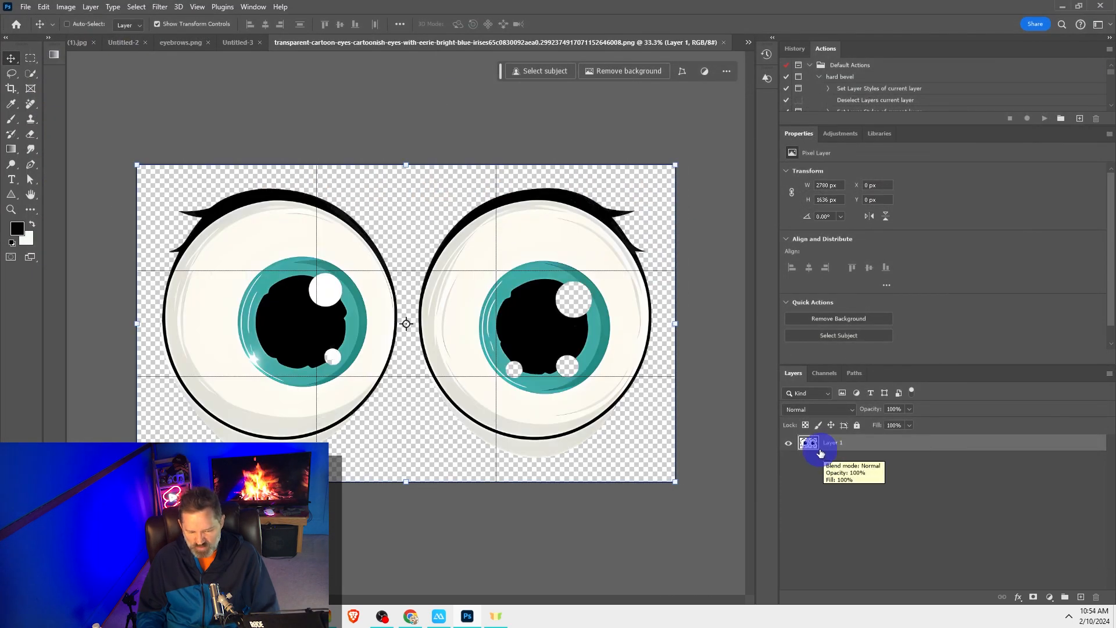
{"action": "left_click", "coordinate": [541, 371]}
- Copy the blue-iris eyes layer into the new blank document
{"action": "left_click", "coordinate": [816, 437]}
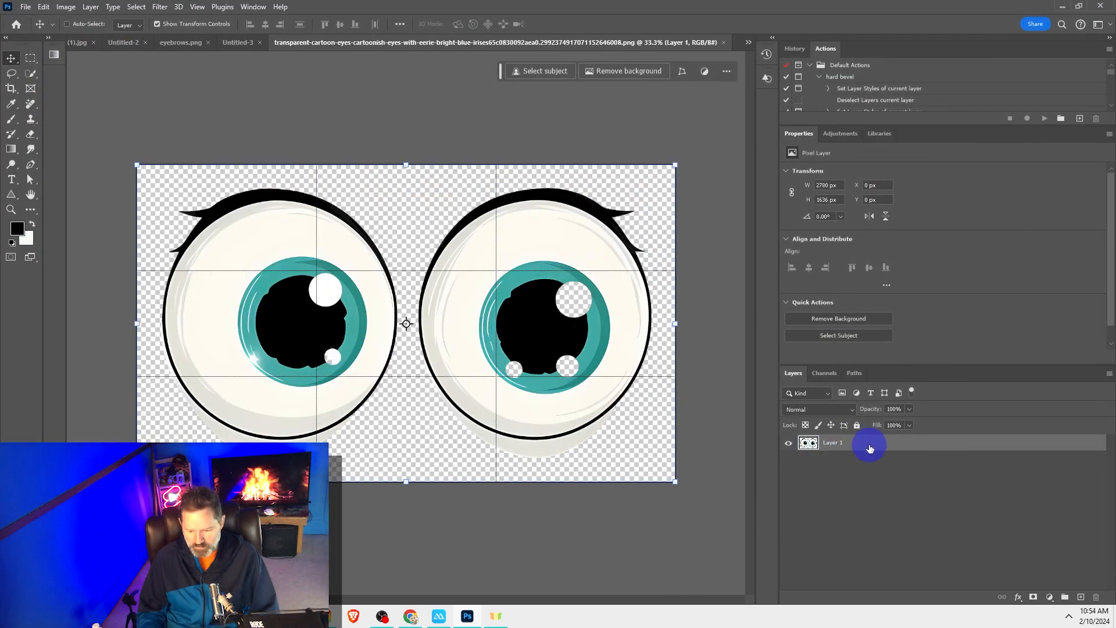
{"action": "left_click_drag", "start_coordinate": [866, 444], "coordinate": [431, 287]}
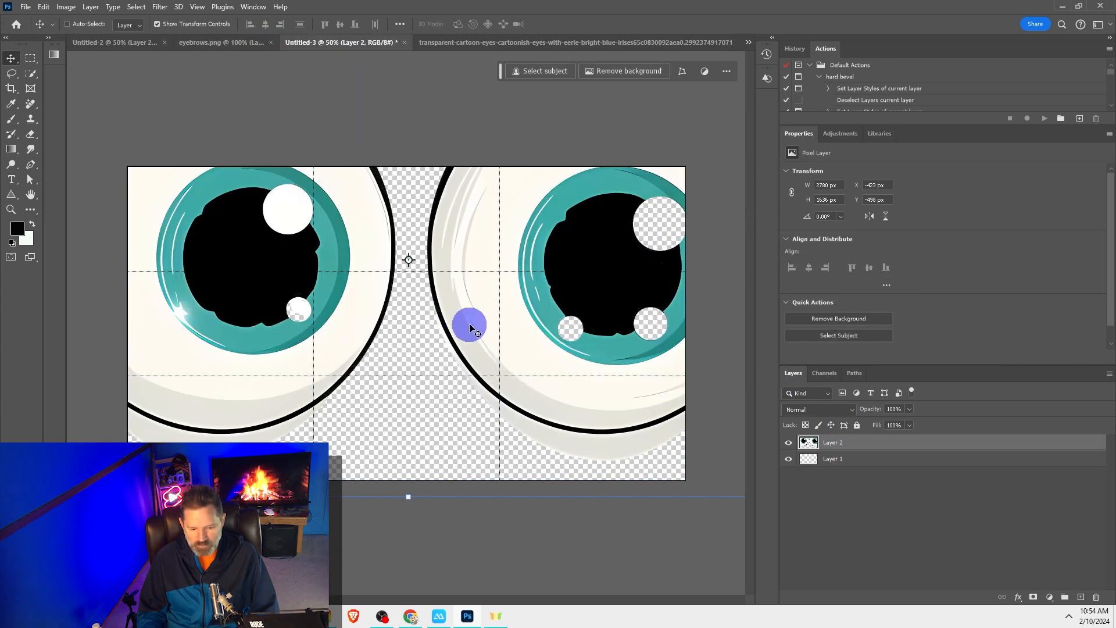
{"action": "key", "text": "ctrl+minus"}
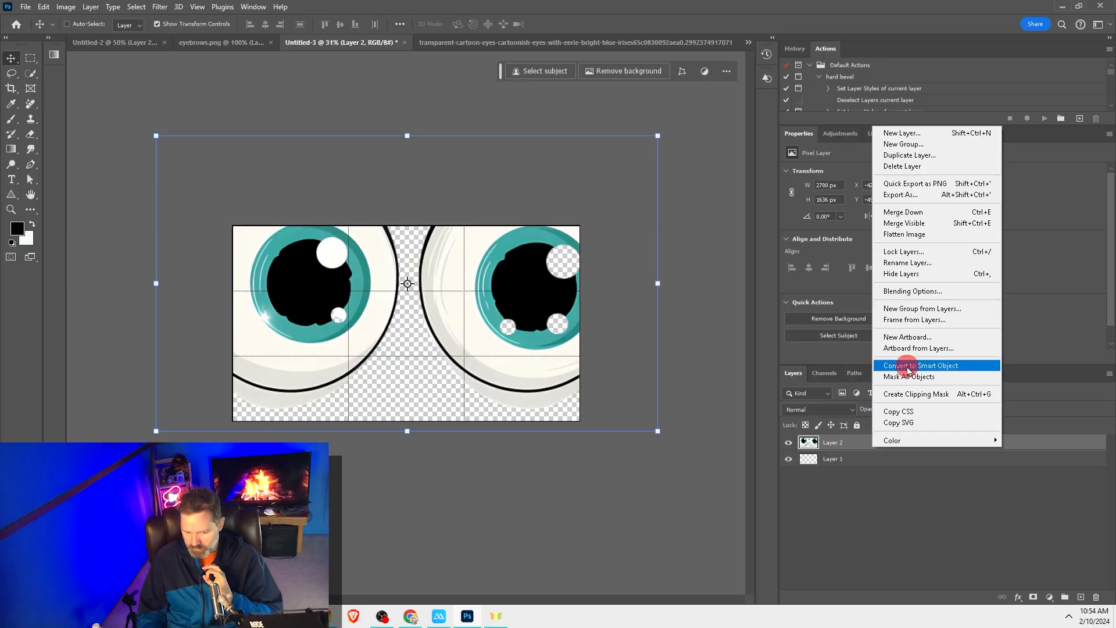
- Convert the pasted eyes layer to a smart object and scale it down to about 1836 × 1080 px to fit the canvas
{"action": "left_click", "coordinate": [906, 367]}
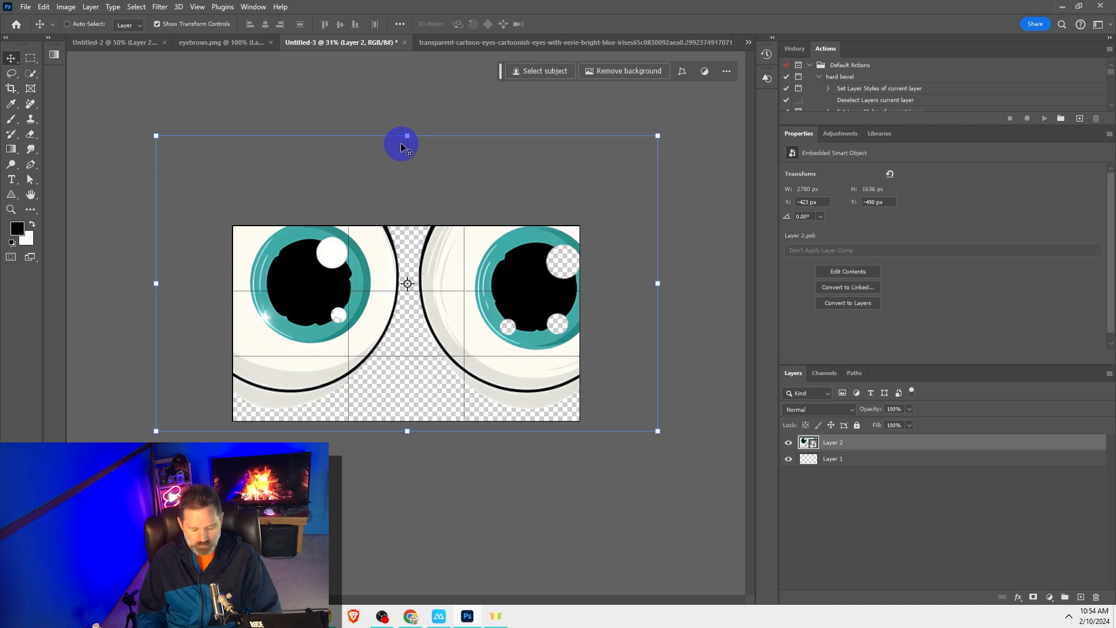
{"action": "left_click_drag", "start_coordinate": [406, 136], "coordinate": [402, 225]}
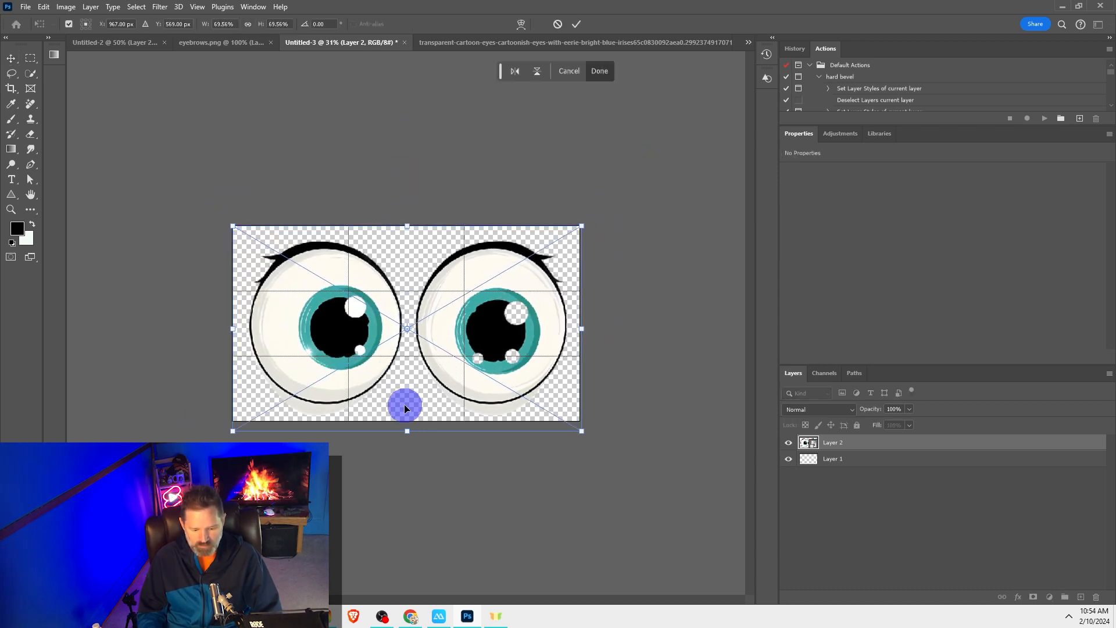
{"action": "left_click_drag", "start_coordinate": [410, 429], "coordinate": [410, 424]}
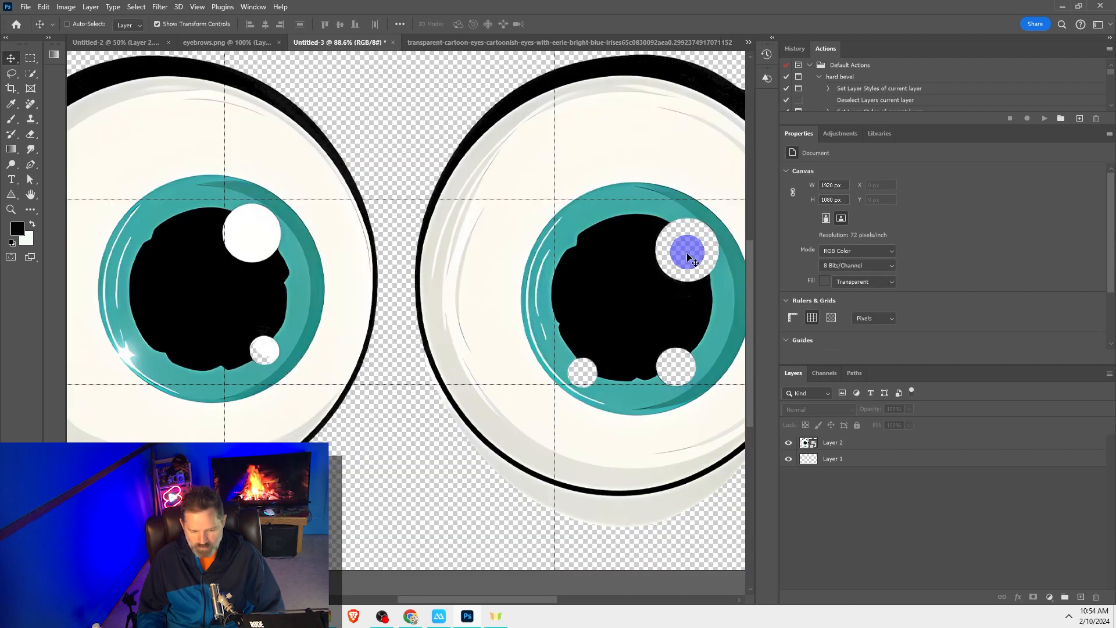
{"action": "key", "text": "ctrl+0"}
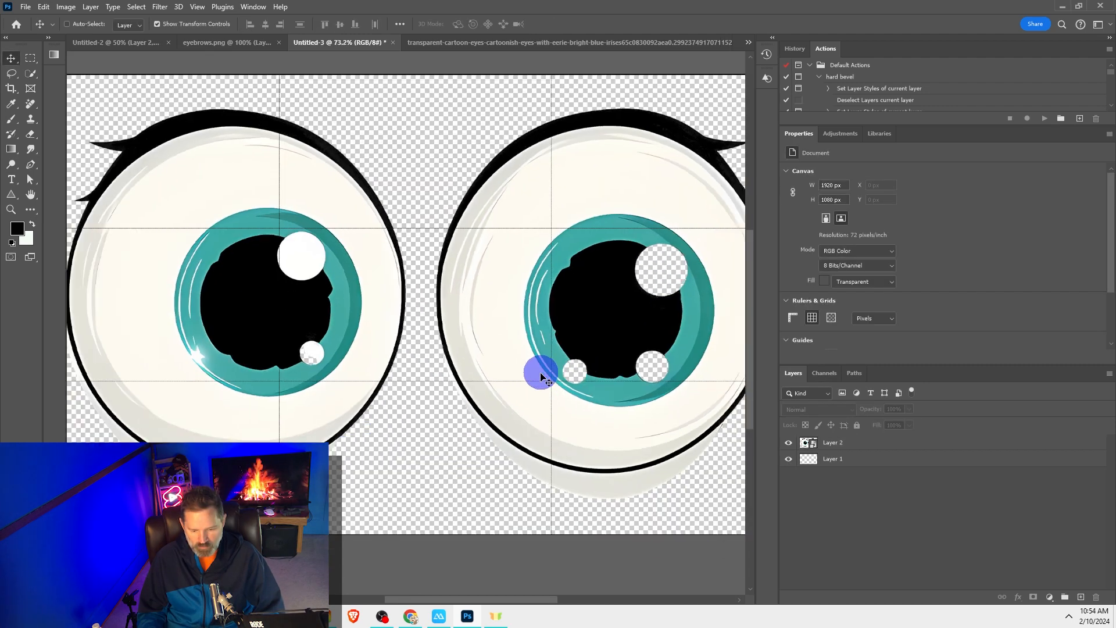
- Add a new blank layer and place it directly beneath the eyes layer
{"action": "left_click", "coordinate": [862, 446]}
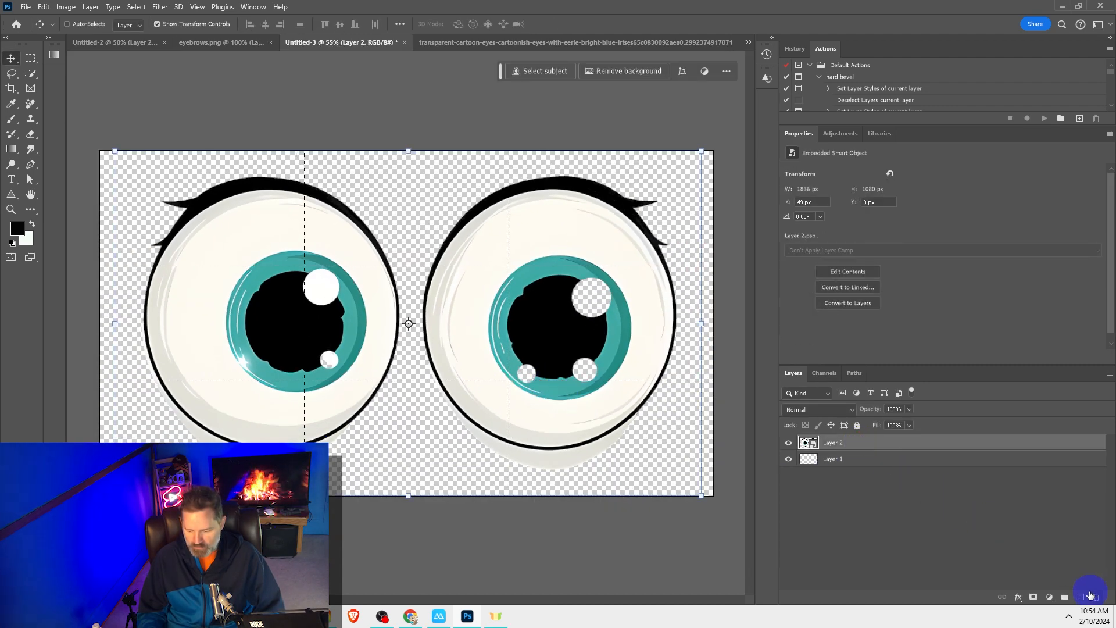
{"action": "left_click", "coordinate": [1079, 597]}
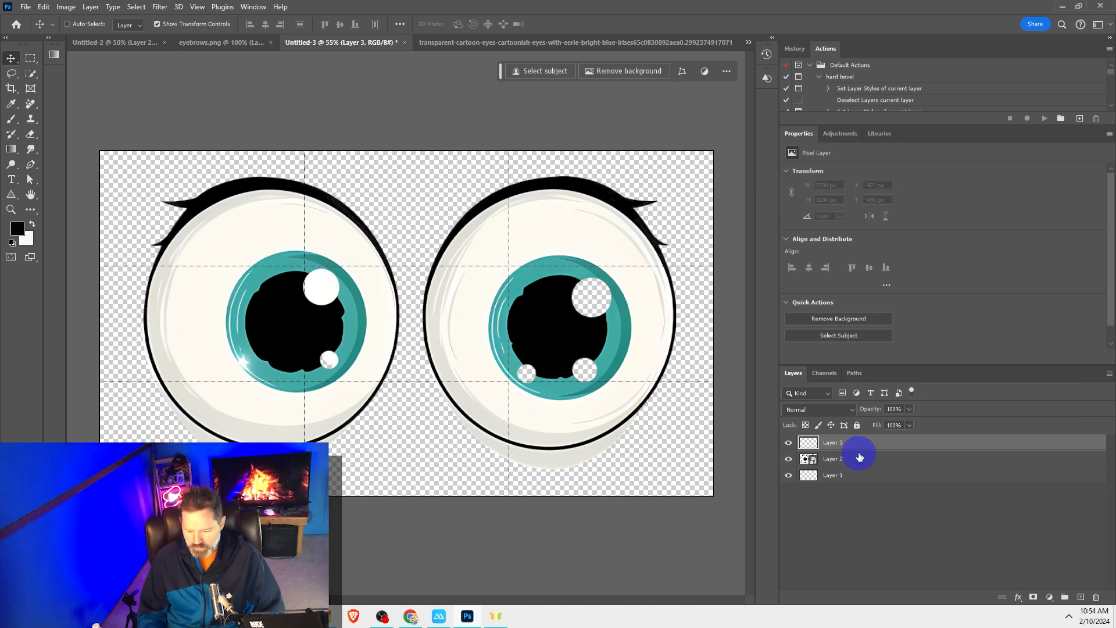
{"action": "left_click_drag", "start_coordinate": [861, 448], "coordinate": [862, 467]}
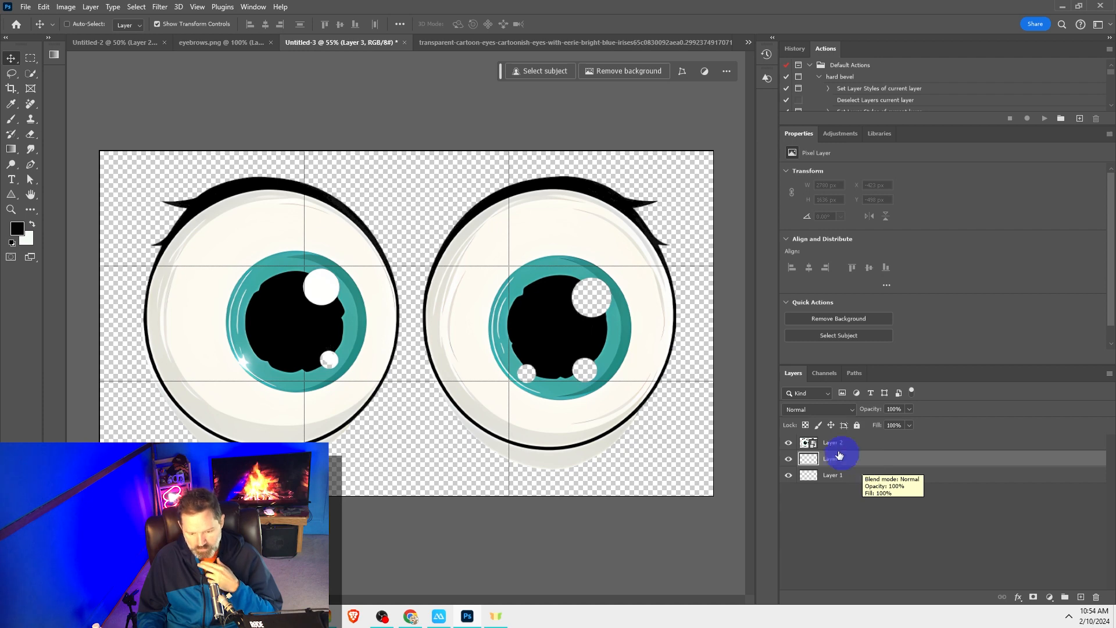
- On the new layer, make elliptical marquee selections around both irises, the one on the right eye about 533 × 481 px
{"action": "left_click", "coordinate": [29, 62]}
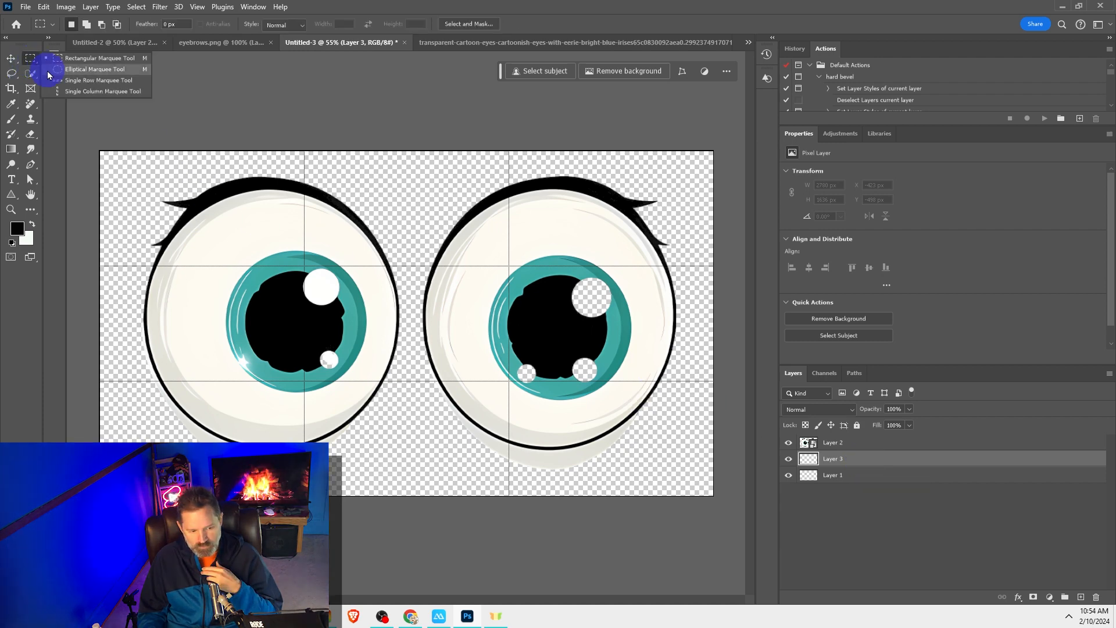
{"action": "left_click", "coordinate": [52, 70]}
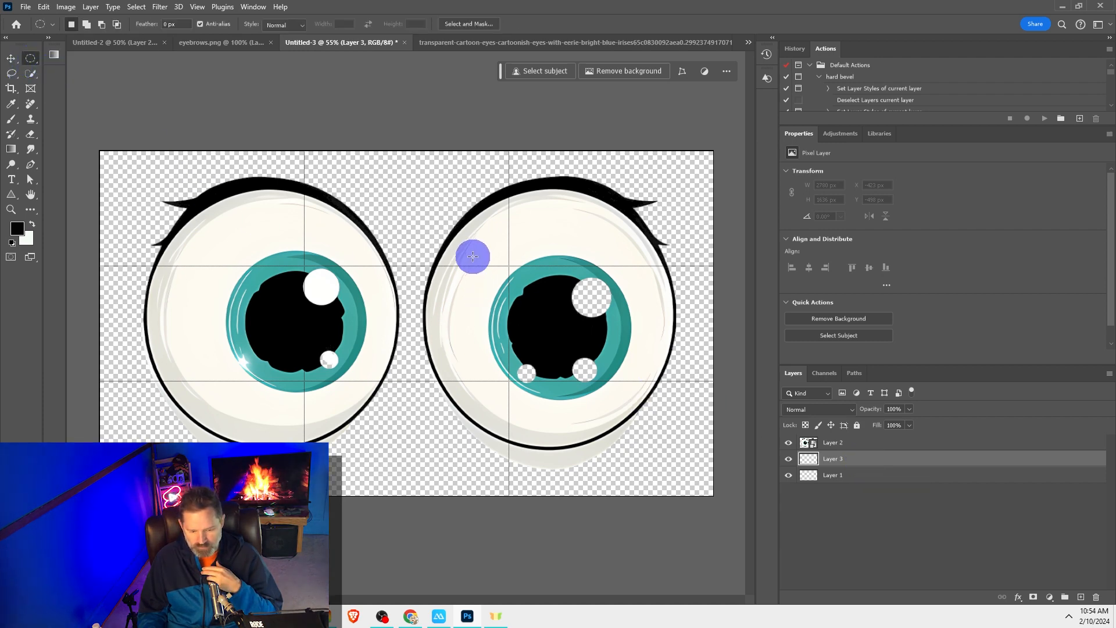
{"action": "left_click_drag", "start_coordinate": [472, 256], "coordinate": [643, 409]}
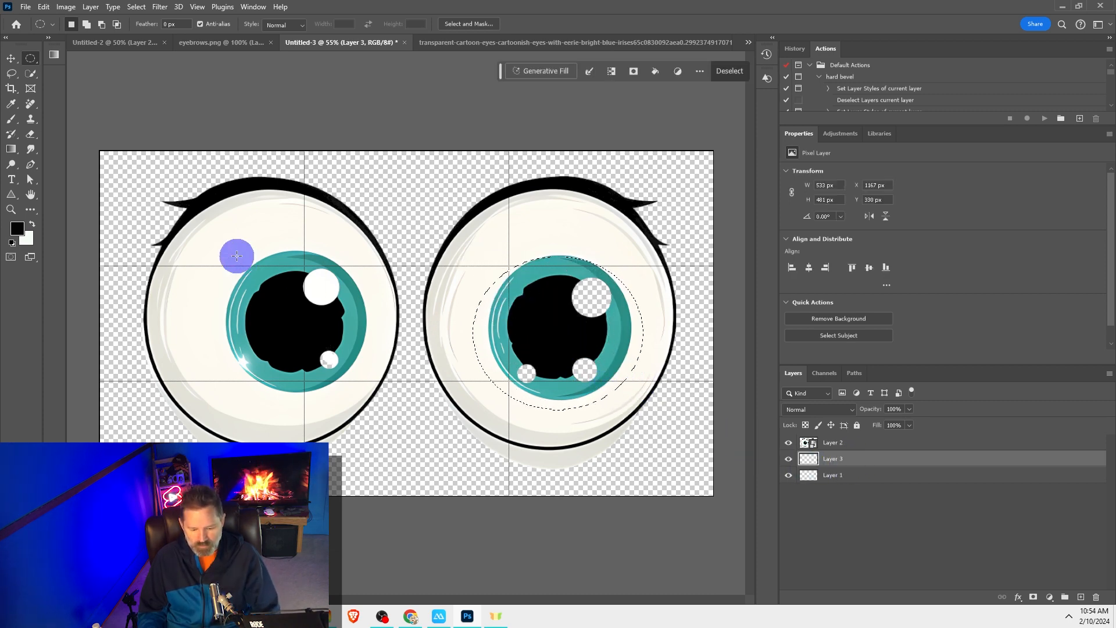
{"action": "left_click_drag", "start_coordinate": [221, 264], "coordinate": [374, 397]}
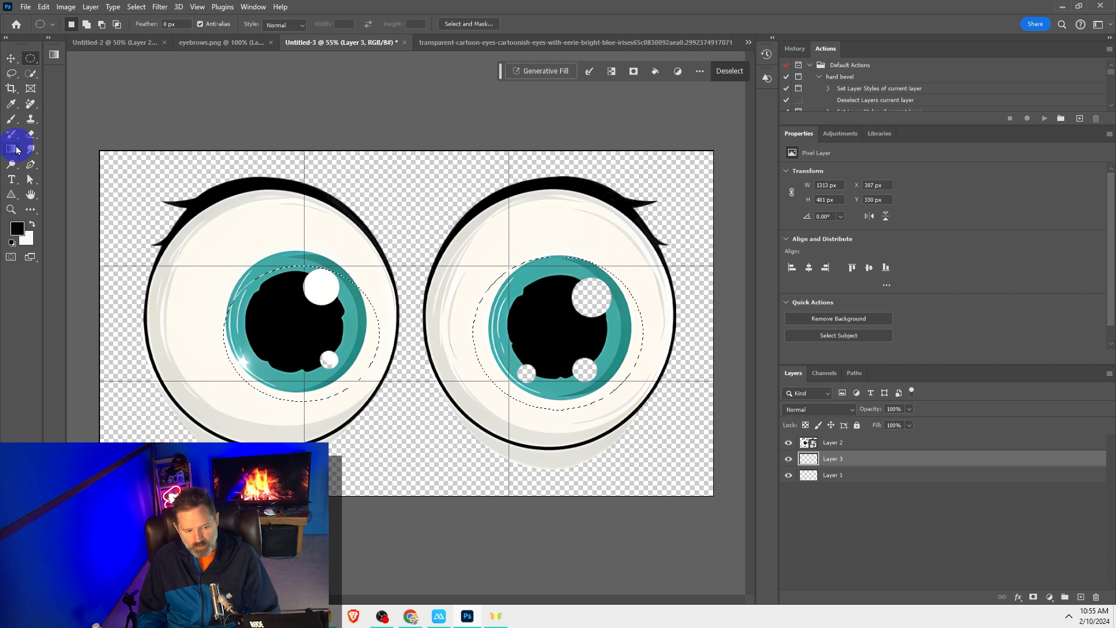
- Switch to the Paint Bucket and set the foreground colour to off-white fef9ee, sampled from the white of the right eye
{"action": "right_click", "coordinate": [12, 149]}
{"action": "left_click", "coordinate": [57, 168]}
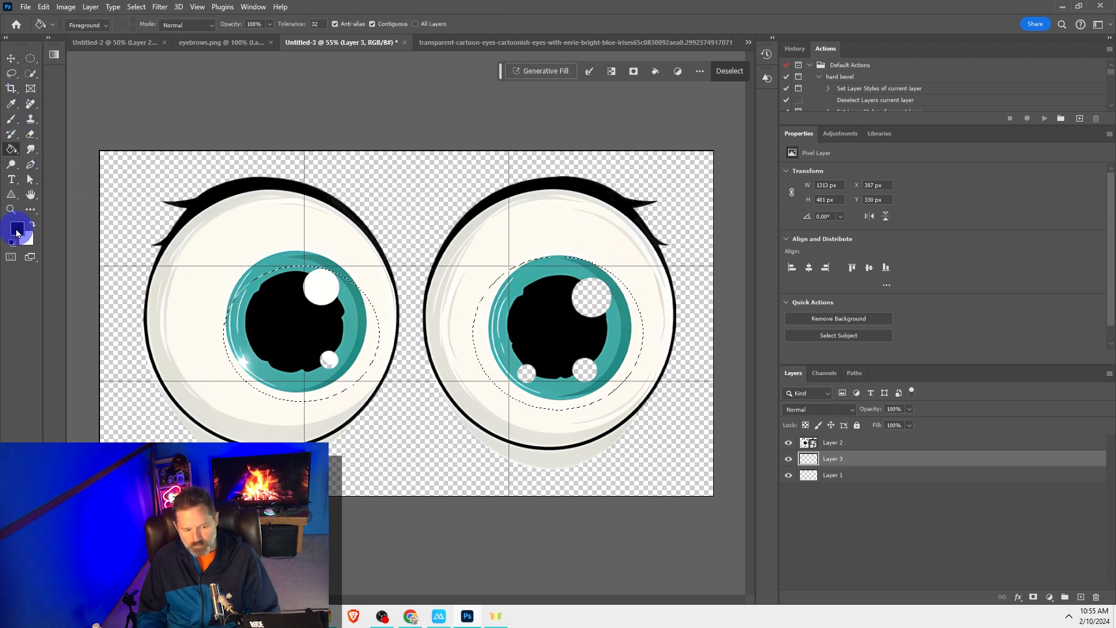
{"action": "left_click", "coordinate": [16, 230]}
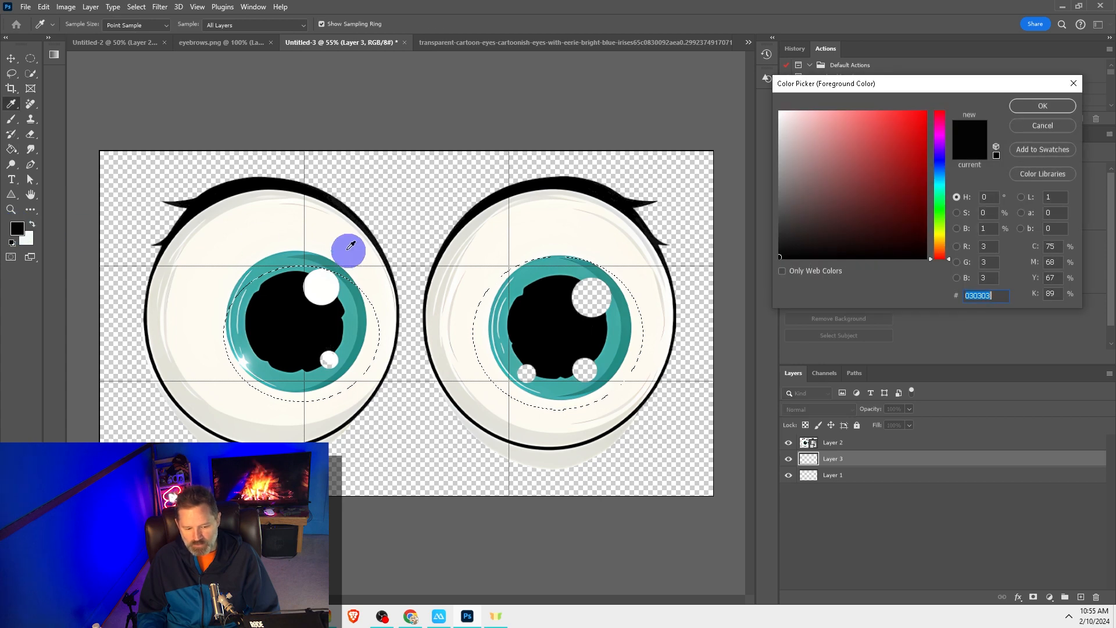
{"action": "left_click", "coordinate": [636, 254]}
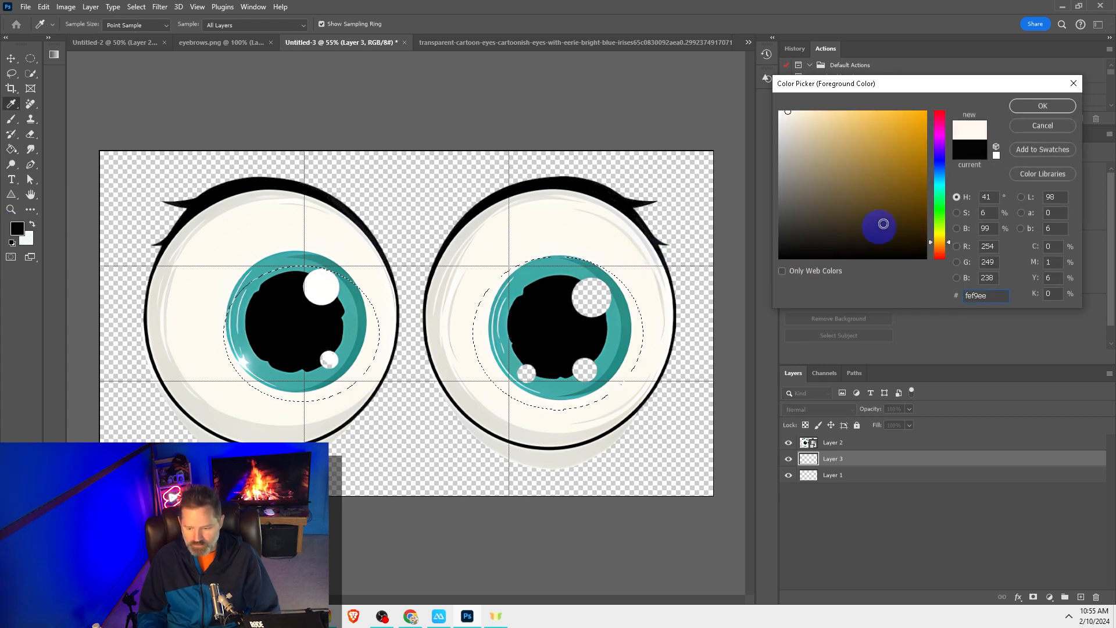
{"action": "left_click", "coordinate": [1058, 106]}
{"action": "key", "text": "g"}
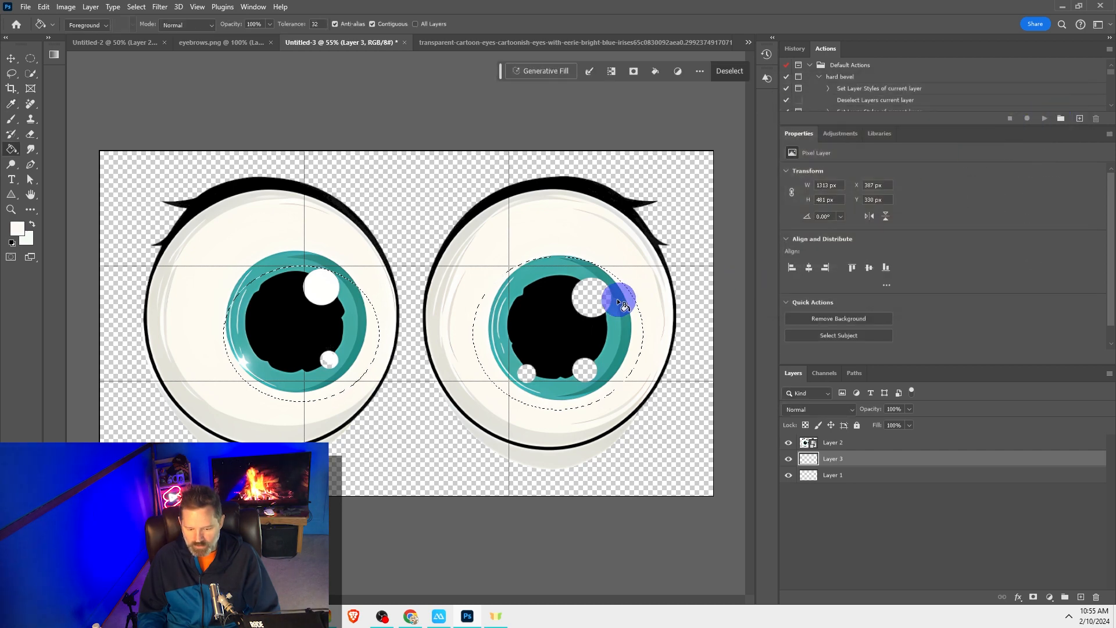
- Fill the selected areas behind both irises with the off-white colour to close the transparent highlights, and deselect
{"action": "left_click", "coordinate": [602, 296]}
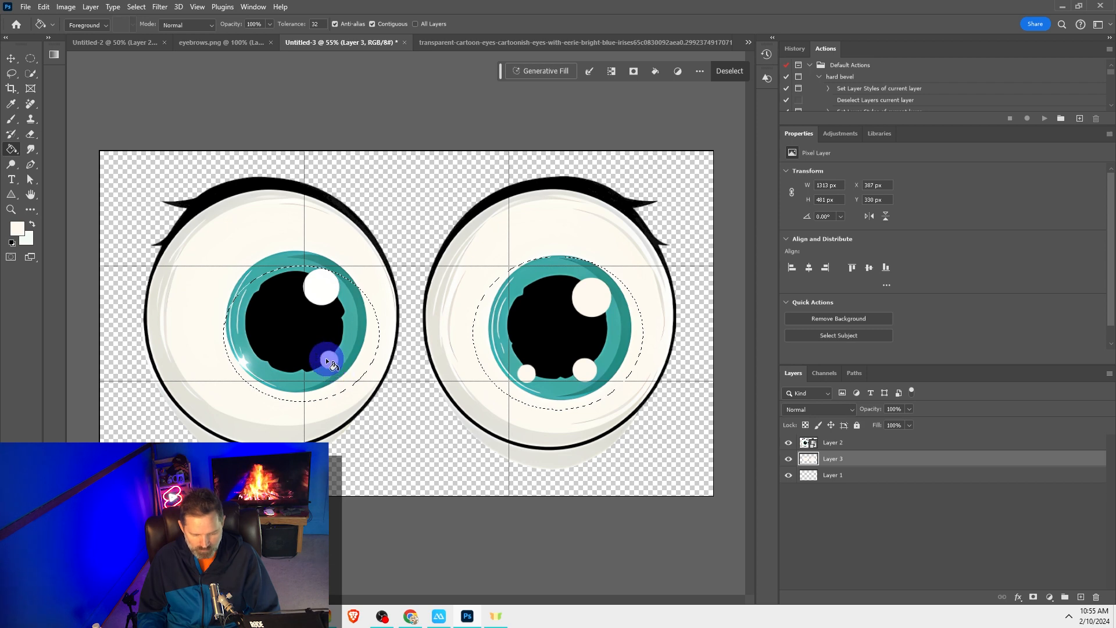
{"action": "scroll", "coordinate": [354, 352], "scroll_direction": "up", "scroll_amount": 3}
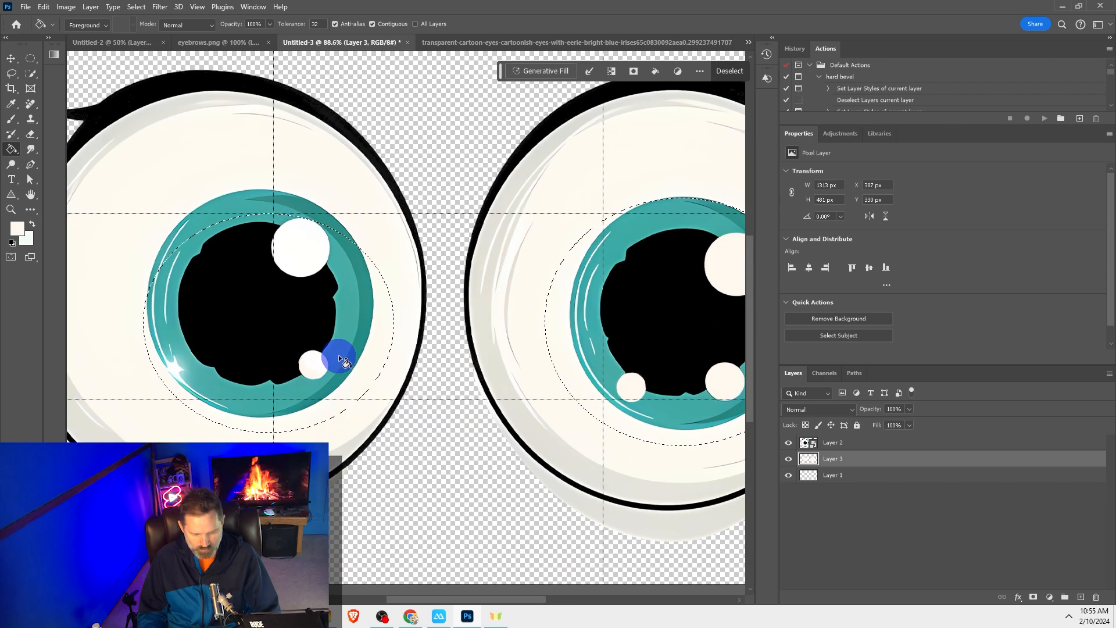
{"action": "scroll", "coordinate": [380, 347], "scroll_direction": "down", "scroll_amount": 2}
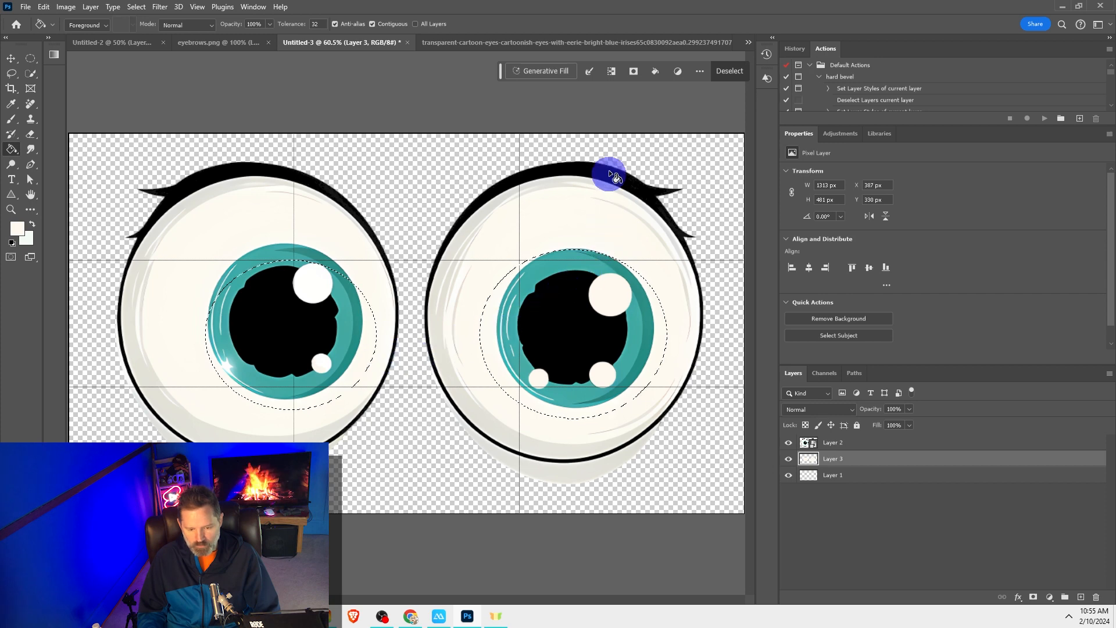
{"action": "left_click", "coordinate": [730, 71]}
{"action": "scroll", "coordinate": [680, 256], "scroll_direction": "down", "scroll_amount": 2}
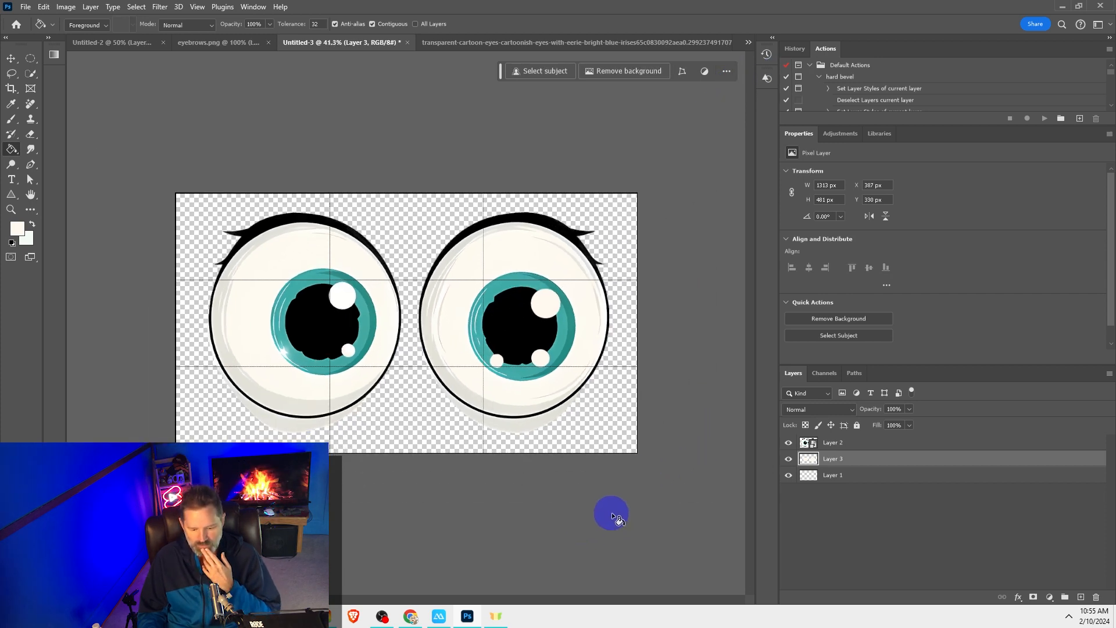
- Merge the eyes smart object and the off-white fill layer into one layer and check the result
{"action": "left_click", "coordinate": [25, 6]}
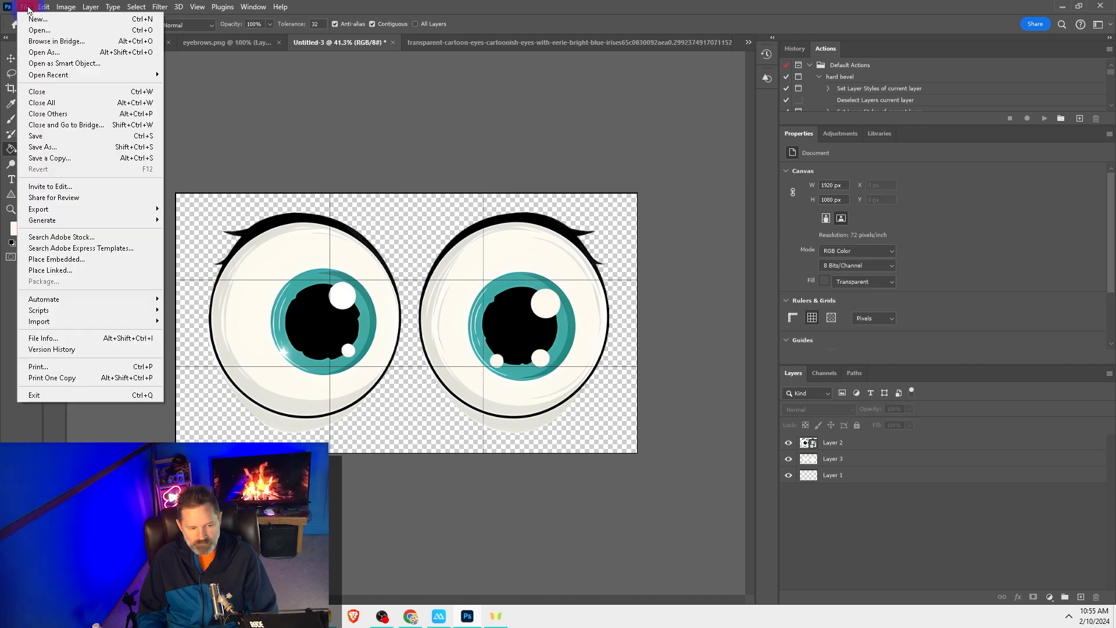
{"action": "left_click", "coordinate": [835, 507]}
{"action": "left_click", "coordinate": [840, 442]}
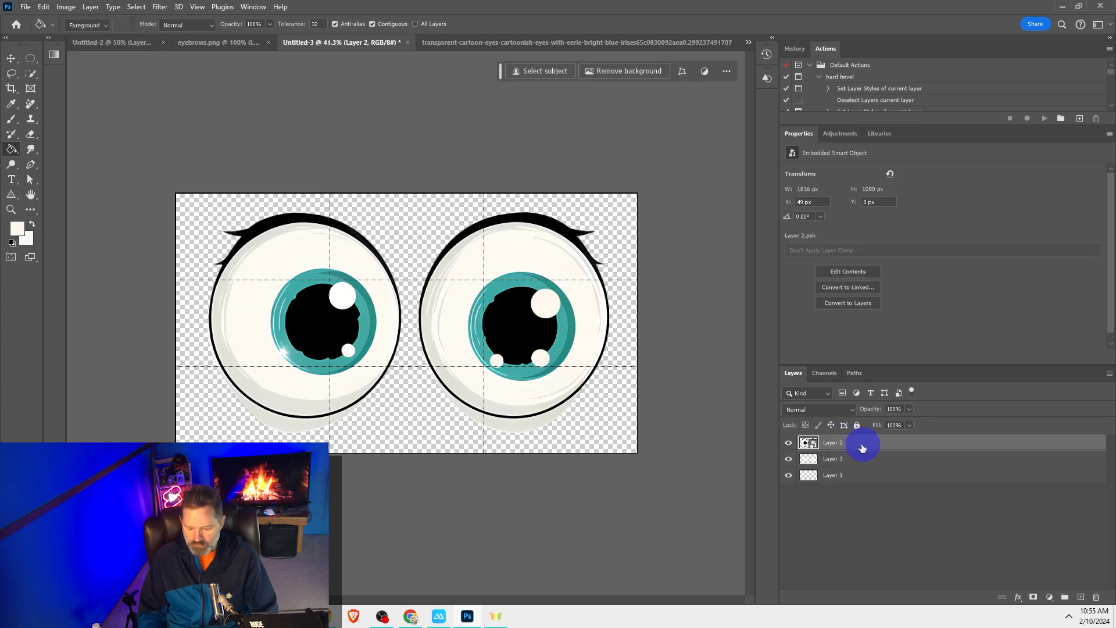
{"action": "left_click", "coordinate": [859, 459], "text": "shift"}
{"action": "right_click", "coordinate": [859, 456]}
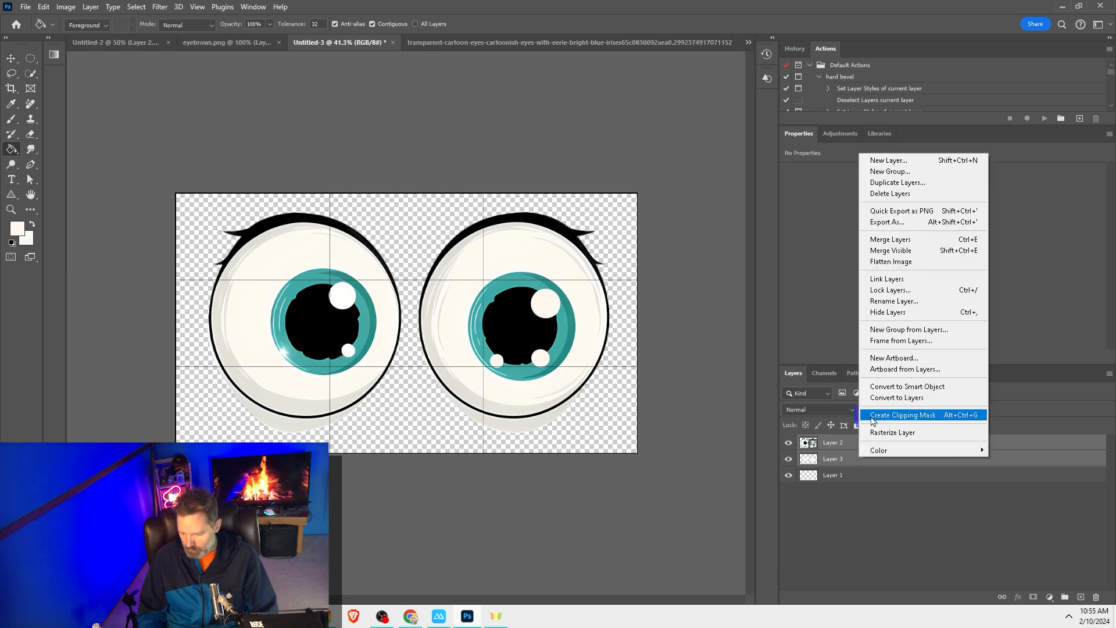
{"action": "left_click", "coordinate": [884, 239]}
{"action": "left_click", "coordinate": [788, 443]}
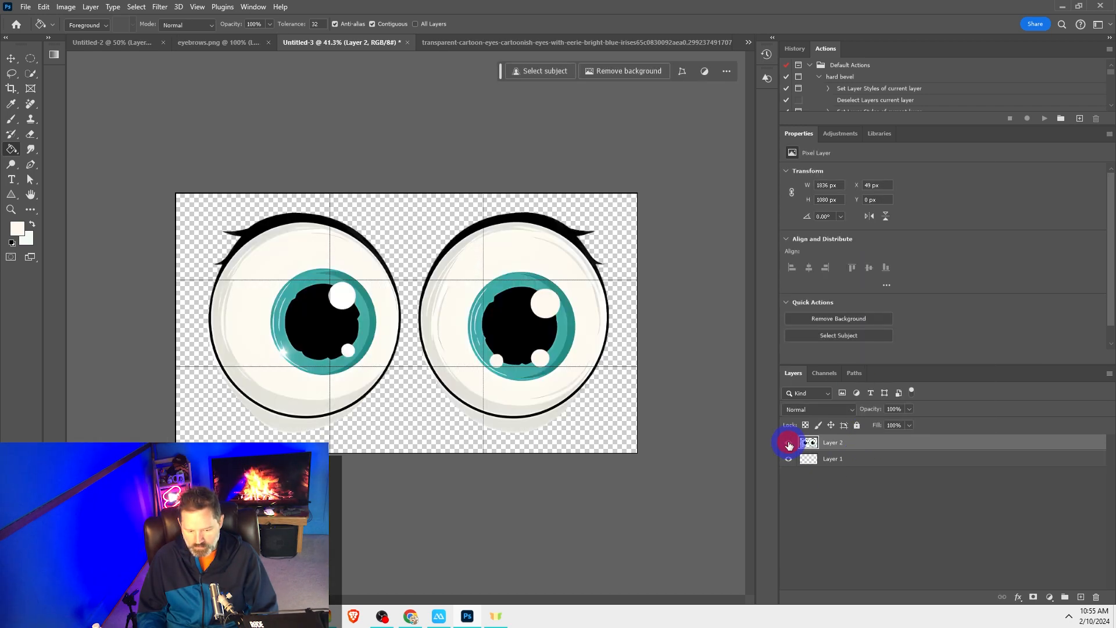
{"action": "scroll", "coordinate": [459, 400], "scroll_direction": "down", "scroll_amount": 4}
{"action": "scroll", "coordinate": [465, 410], "scroll_direction": "up", "scroll_amount": 5}
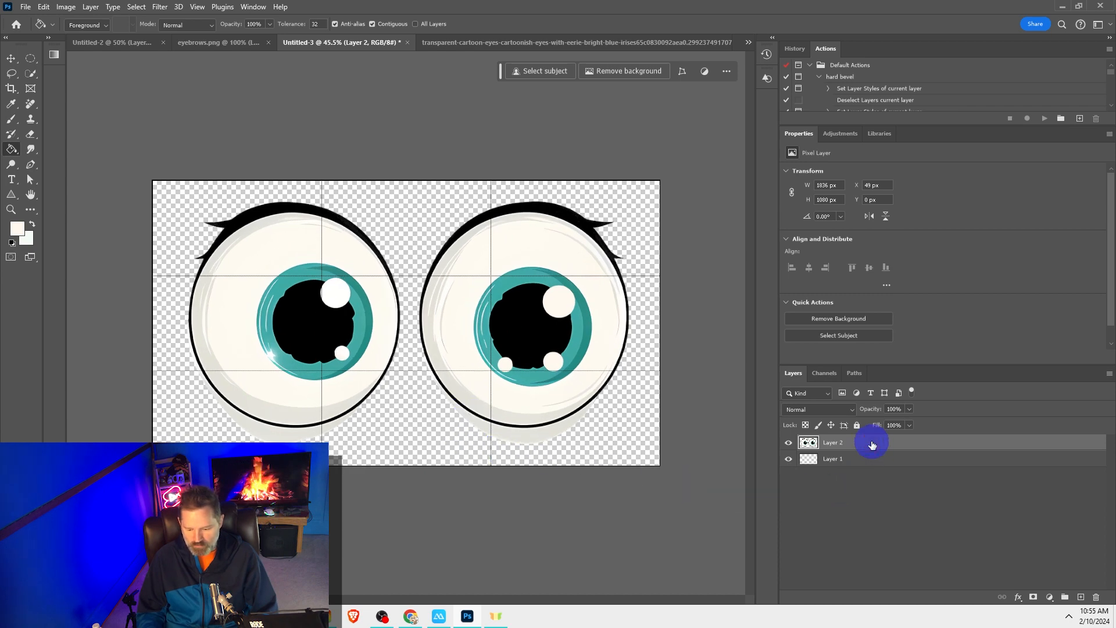
- Export the merged blue eyes as "blue eyes right.png" in the YOUTUBE ALL PROJECT FOOTAGE folder
{"action": "left_click", "coordinate": [26, 6]}
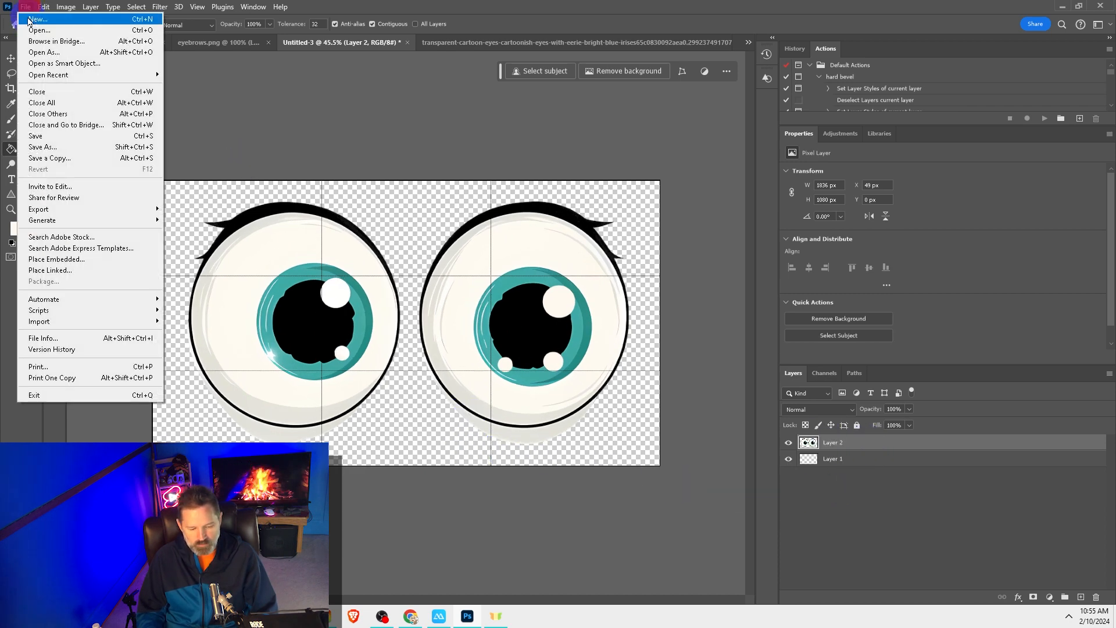
{"action": "mouse_move", "coordinate": [133, 209]}
{"action": "left_click", "coordinate": [183, 223]}
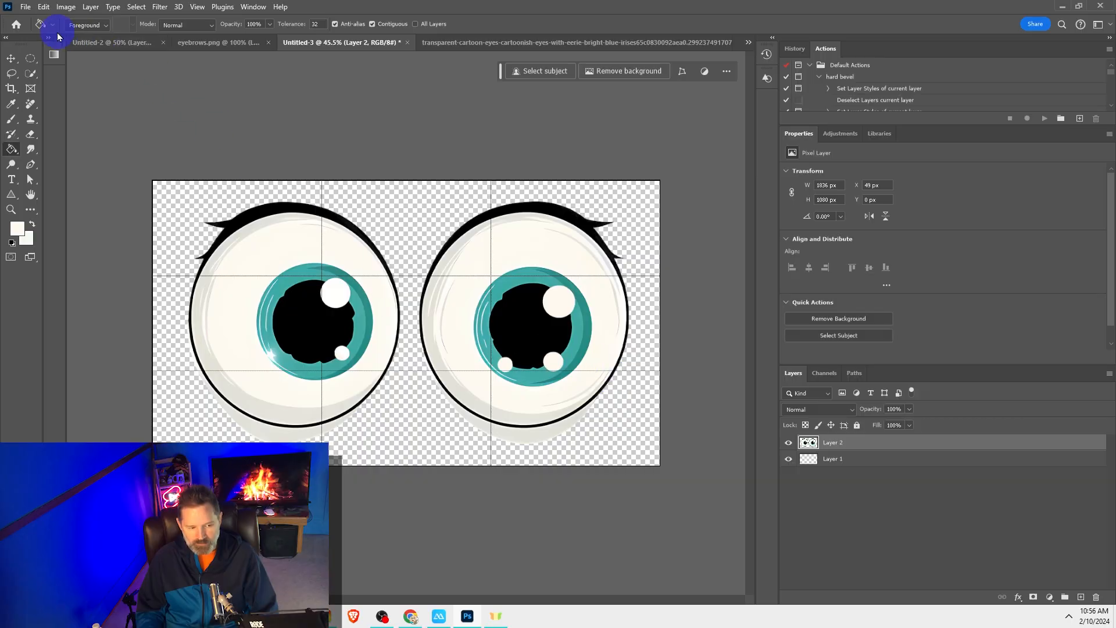
- Flip the merged eyes layer horizontally so the eyes look the other way
{"action": "left_click", "coordinate": [46, 8]}
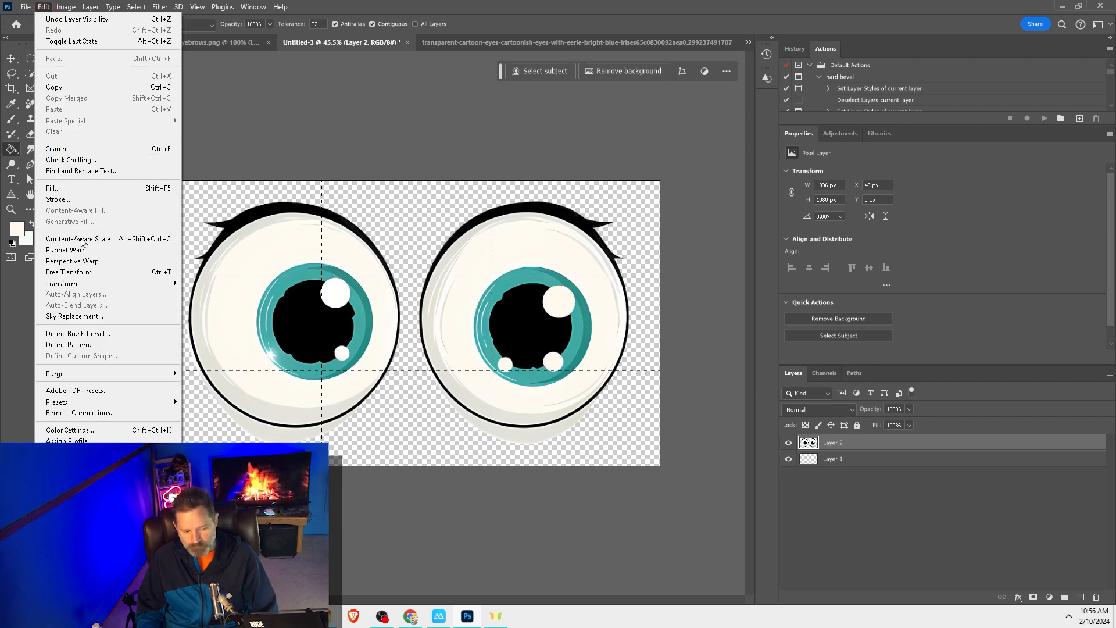
{"action": "mouse_move", "coordinate": [88, 290]}
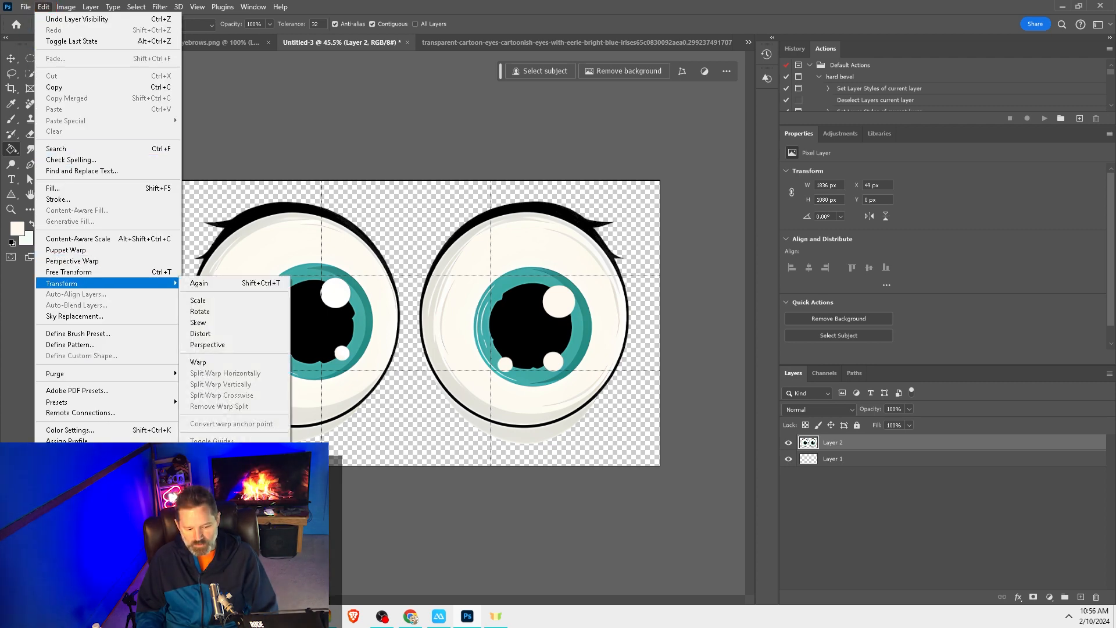
{"action": "left_click", "coordinate": [214, 497]}
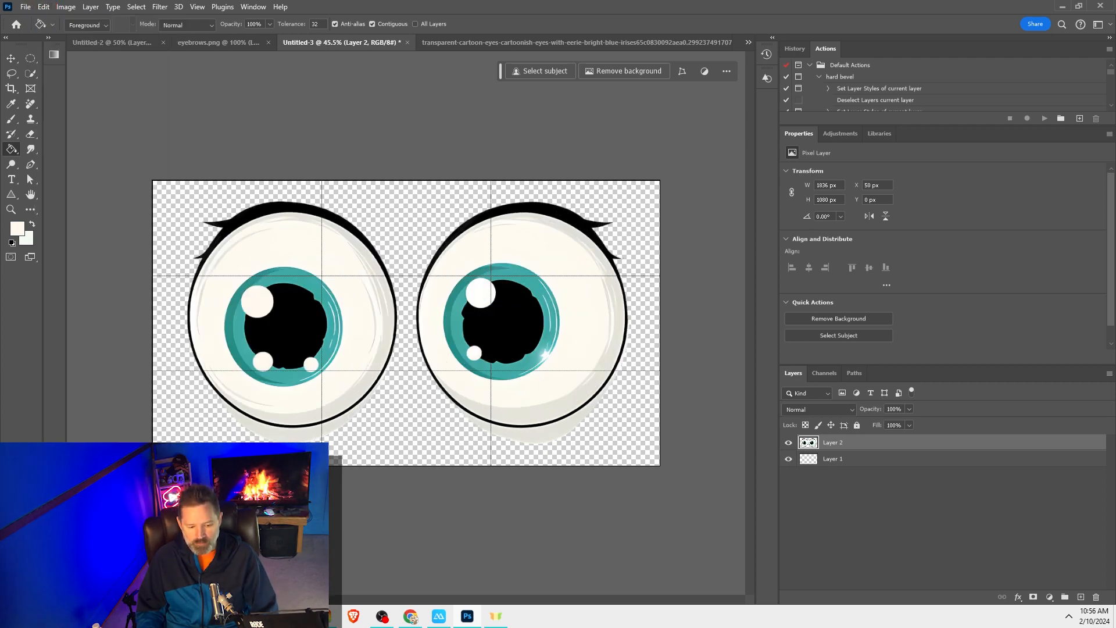
- Export the flipped blue eyes as a separate PNG in the YOUTUBE ALL PROJECT FOOTAGE folder
{"action": "left_click", "coordinate": [818, 508]}
{"action": "left_click", "coordinate": [858, 446]}
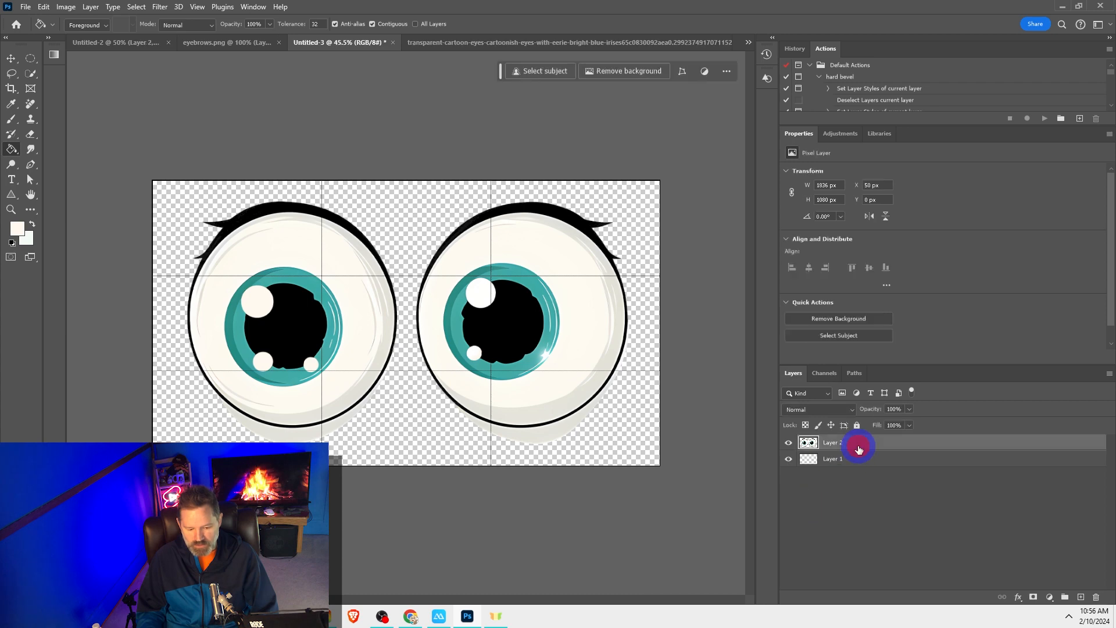
{"action": "left_click", "coordinate": [26, 7]}
{"action": "mouse_move", "coordinate": [59, 212]}
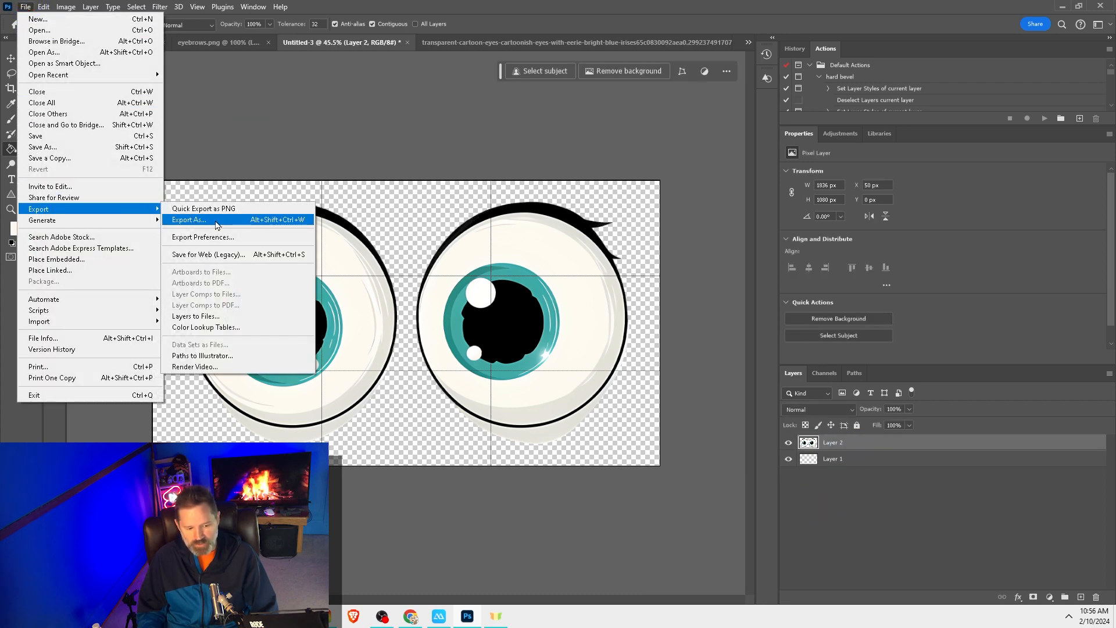
{"action": "left_click", "coordinate": [244, 220]}
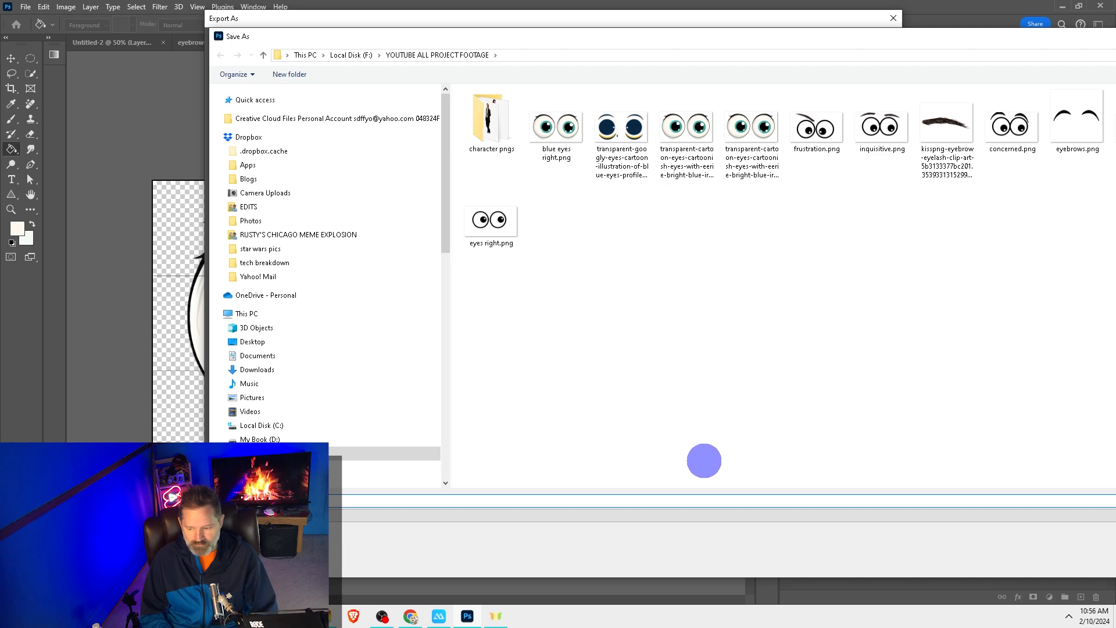
{"action": "key", "text": "Return"}
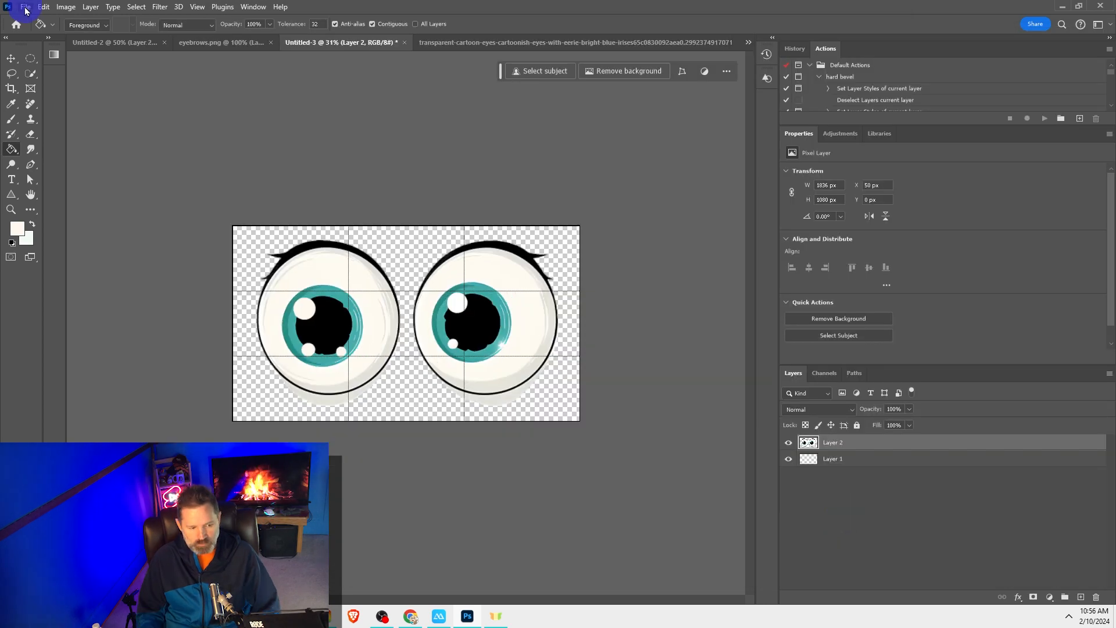
- Create a blank transparent document and copy the layer of the transparent googly blue-eyes profile PNG into it
{"action": "left_click", "coordinate": [26, 7]}
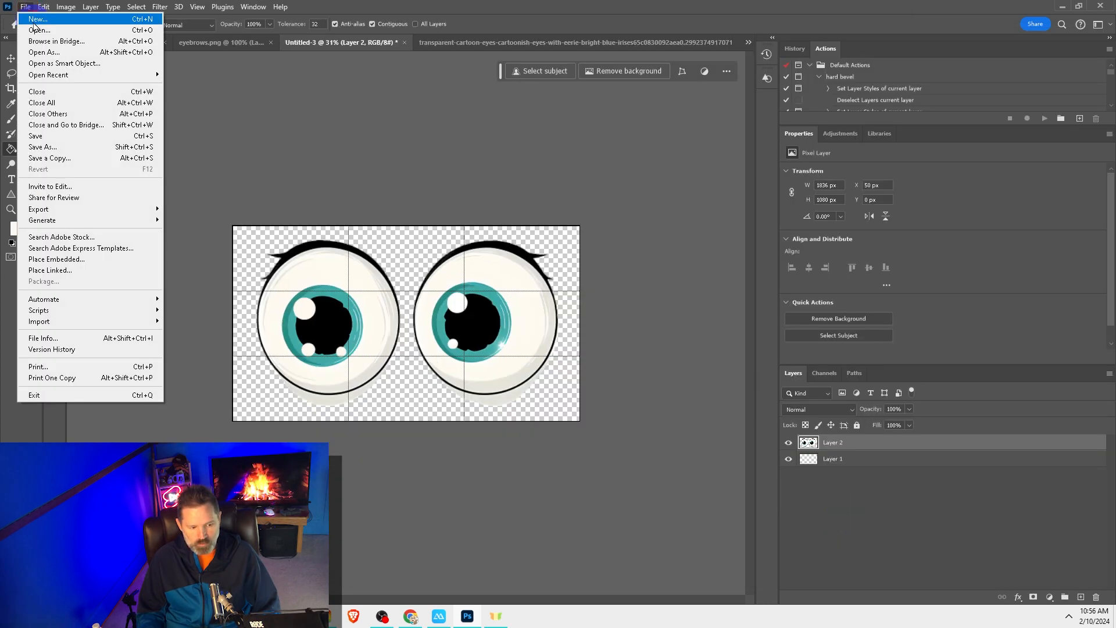
{"action": "left_click", "coordinate": [25, 7]}
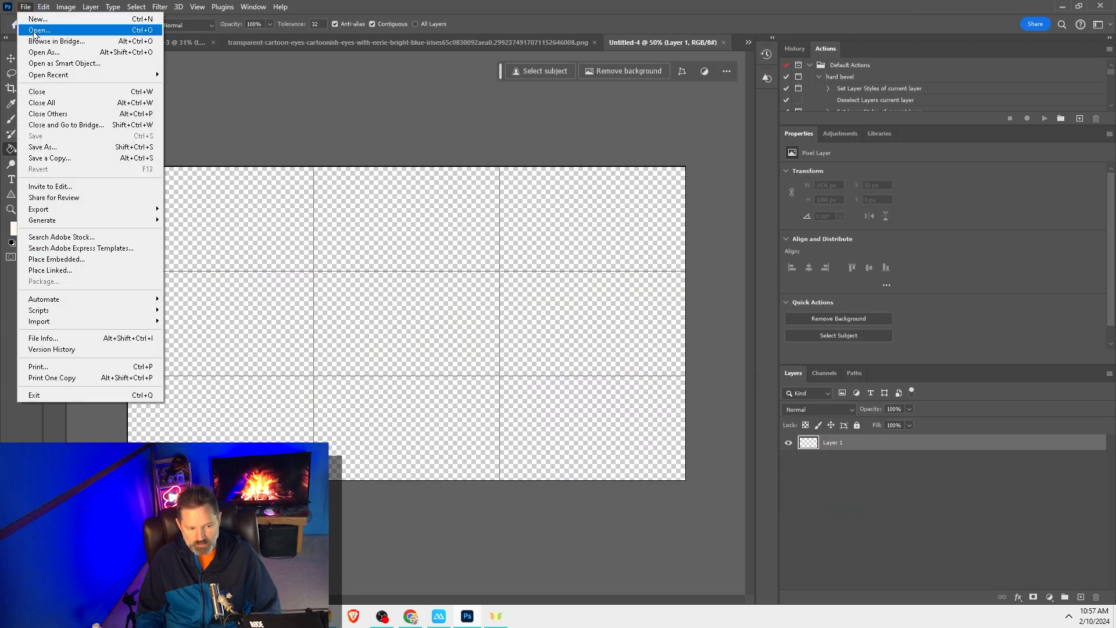
{"action": "left_click", "coordinate": [33, 21]}
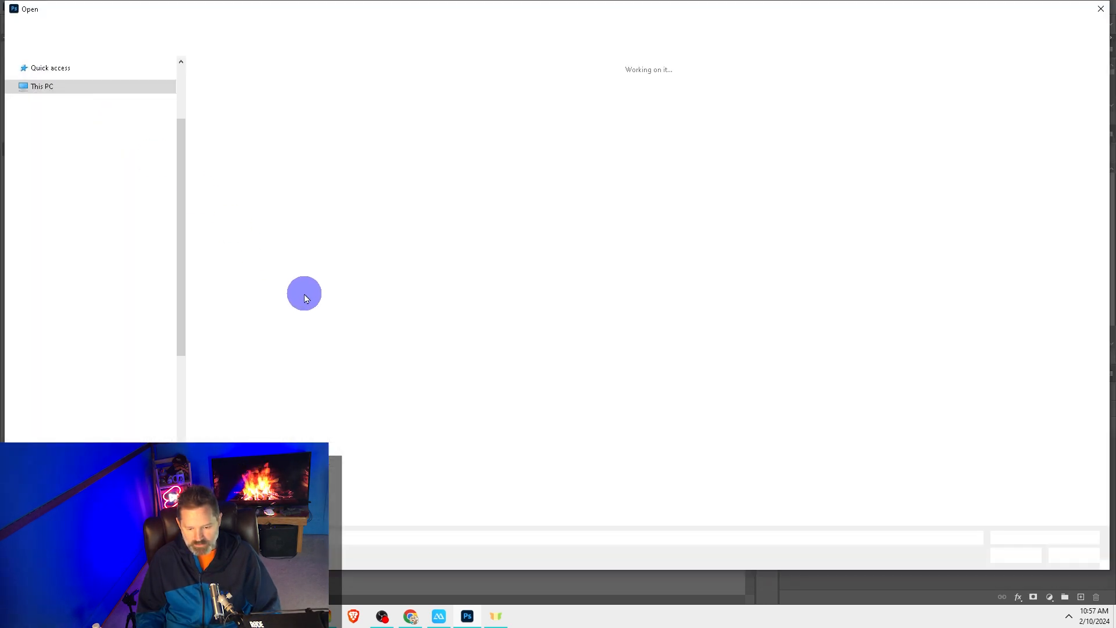
{"action": "double_click", "coordinate": [419, 131]}
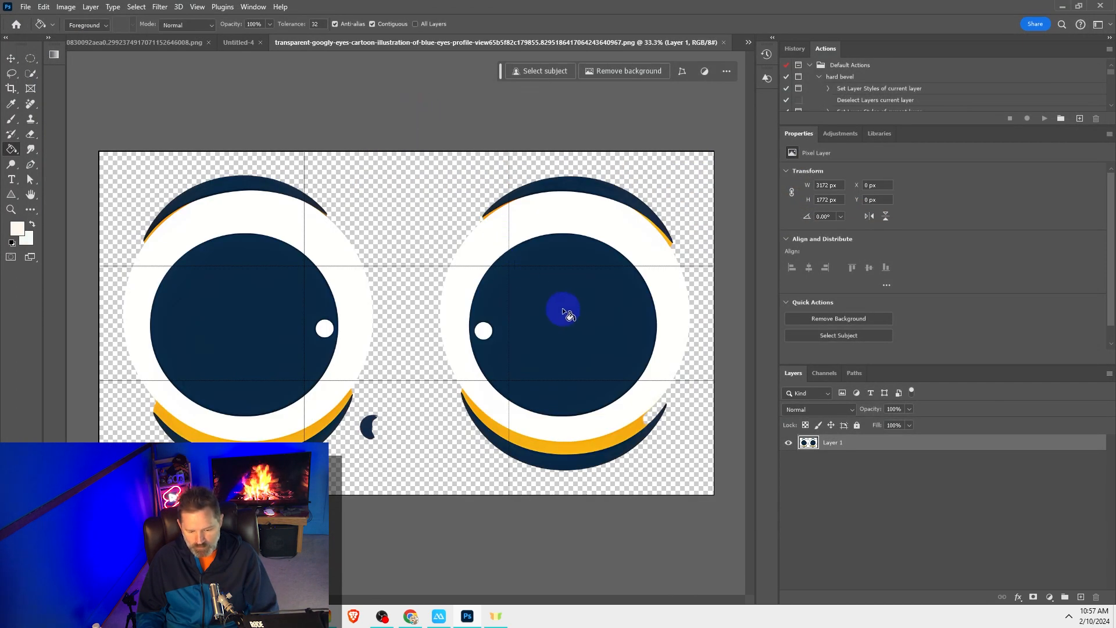
{"action": "left_click_drag", "start_coordinate": [855, 449], "coordinate": [406, 299]}
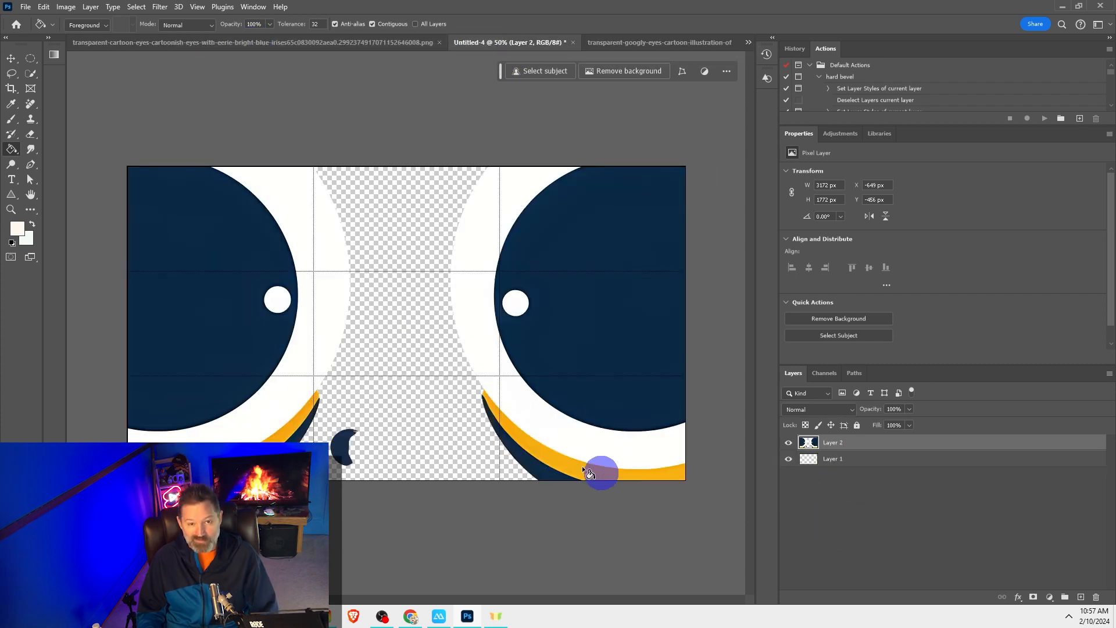
- Convert the pasted googly-eyes layer to a smart object and scale it to about 61% so it fits the canvas height
{"action": "right_click", "coordinate": [852, 442]}
{"action": "left_click", "coordinate": [897, 358]}
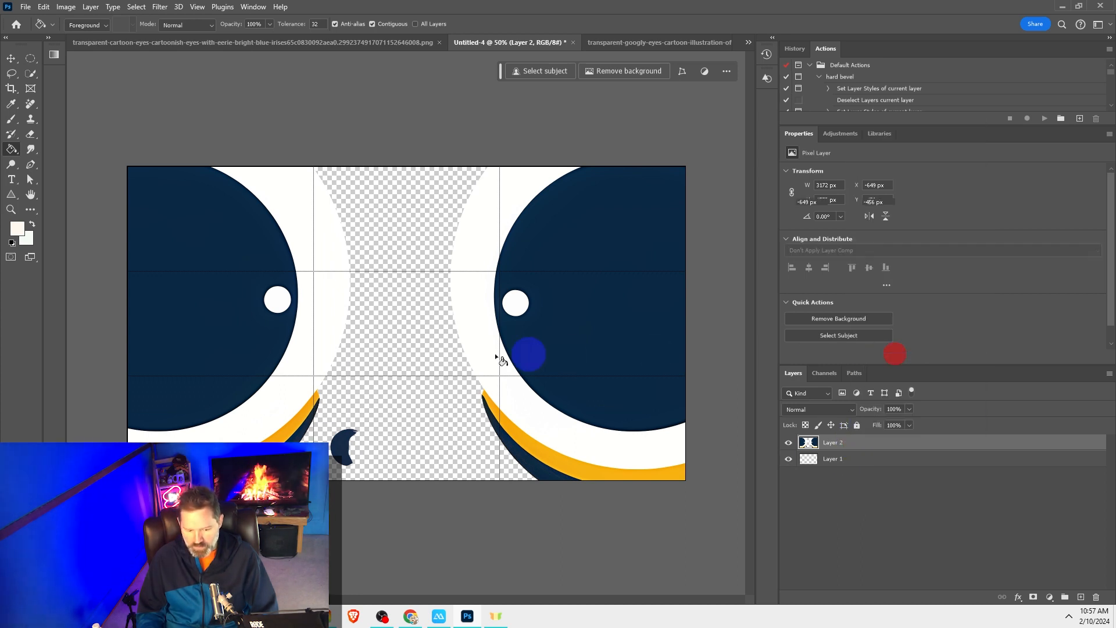
{"action": "scroll", "coordinate": [386, 323], "scroll_direction": "down", "scroll_amount": 2}
{"action": "left_click", "coordinate": [11, 58]}
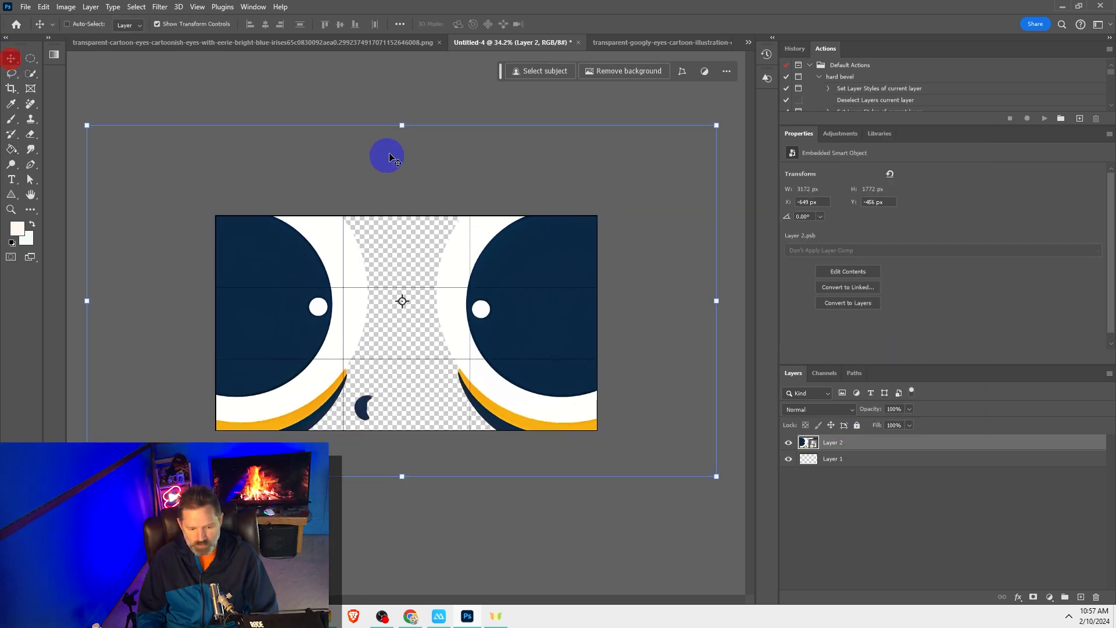
{"action": "left_click_drag", "start_coordinate": [401, 125], "coordinate": [407, 227]}
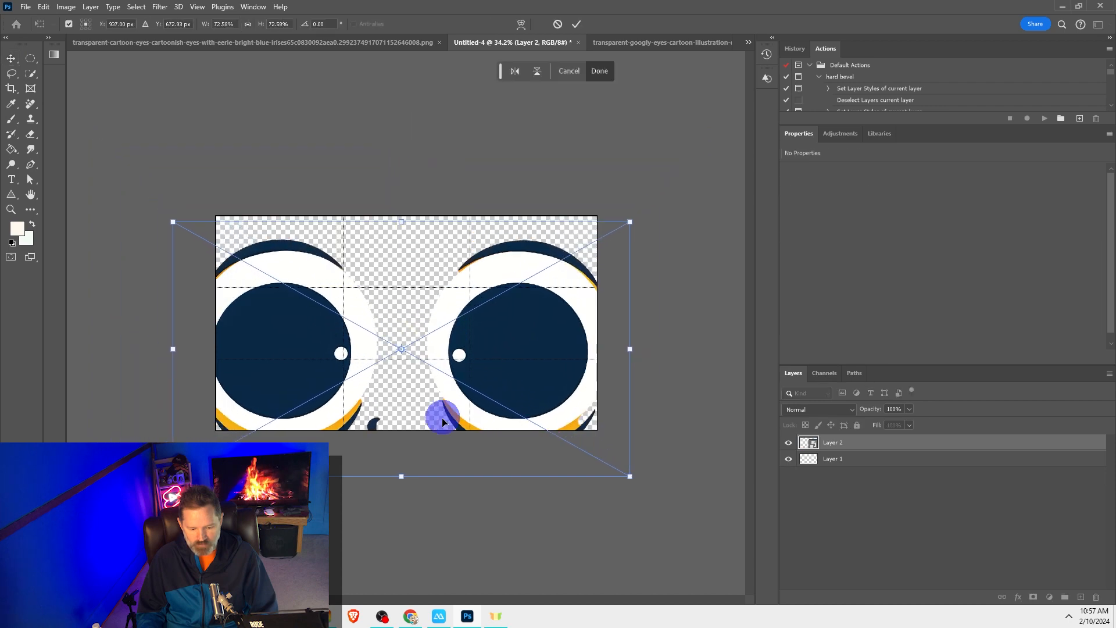
{"action": "left_click_drag", "start_coordinate": [403, 477], "coordinate": [403, 473]}
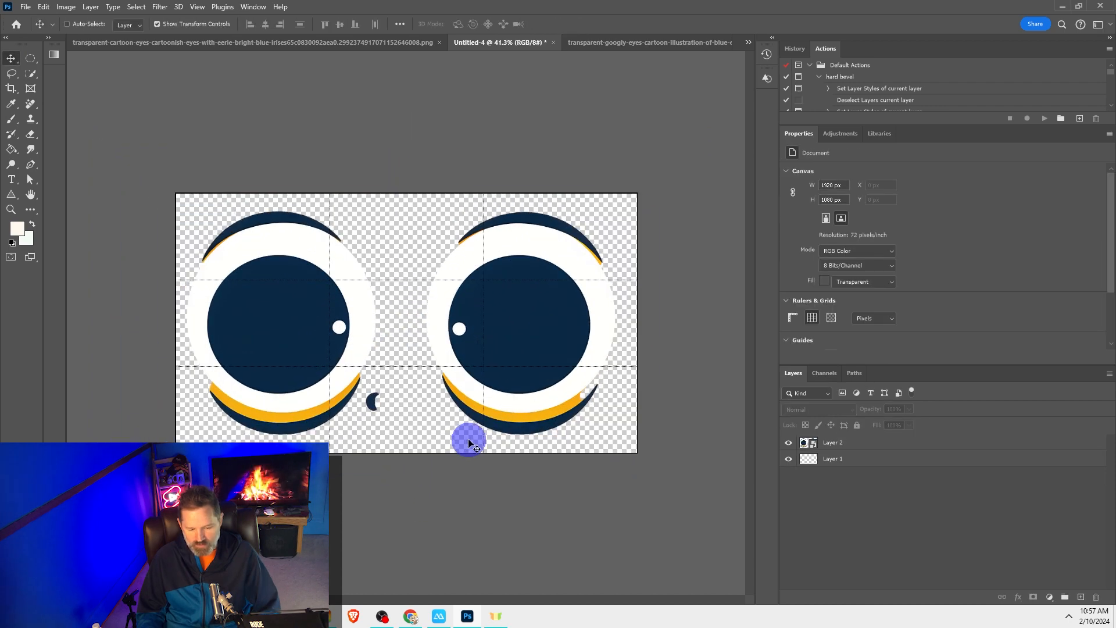
{"action": "left_click", "coordinate": [44, 7]}
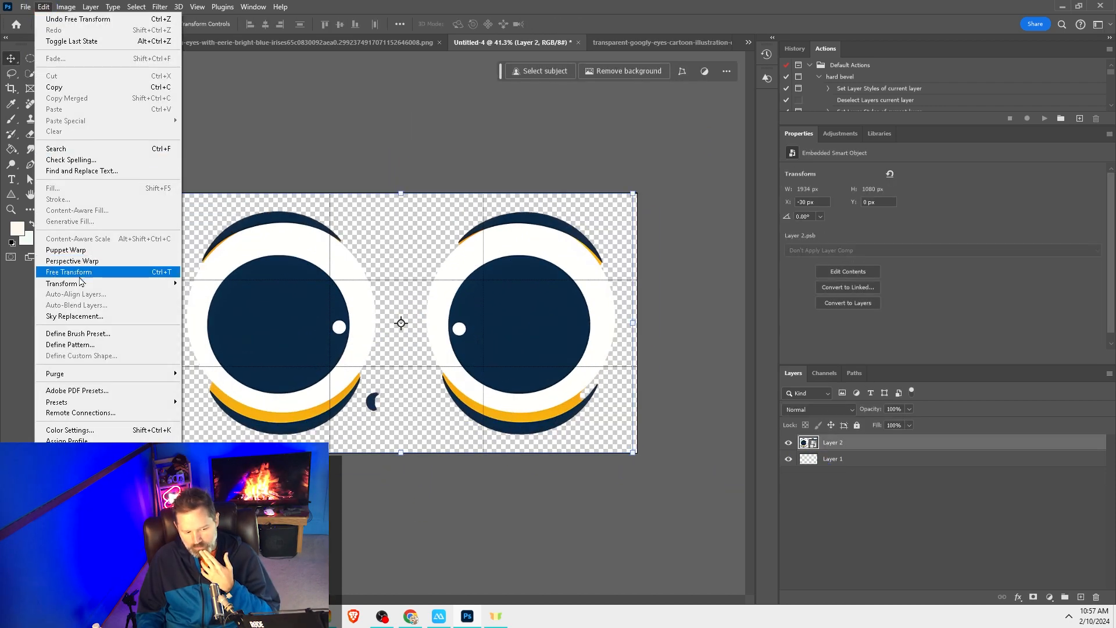
{"action": "mouse_move", "coordinate": [81, 288]}
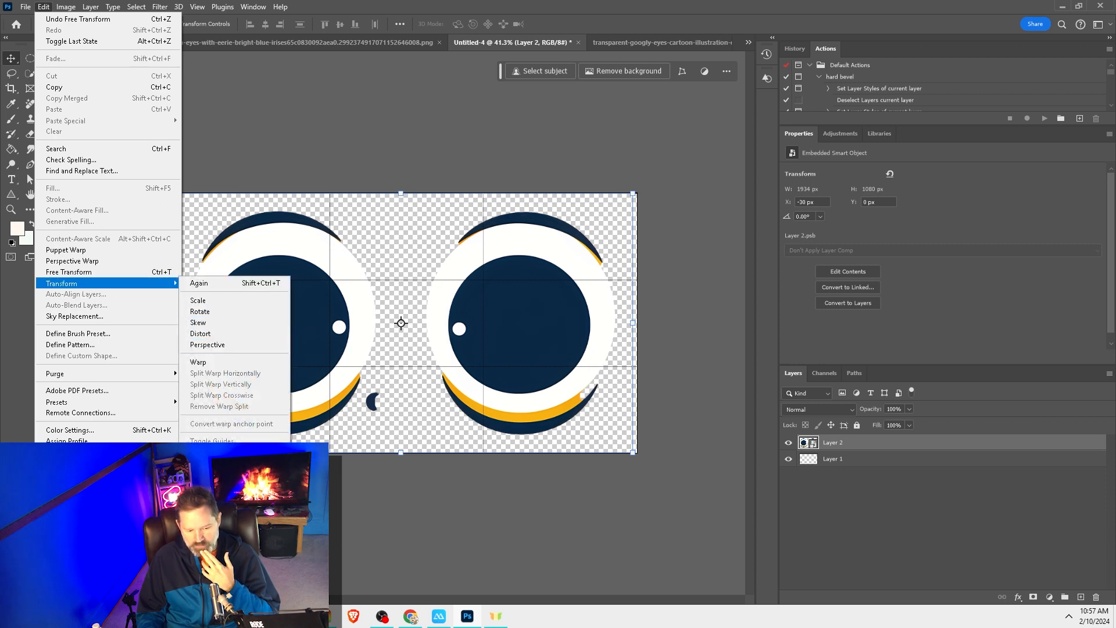
{"action": "left_click", "coordinate": [215, 498]}
{"action": "key", "text": "ctrl+z"}
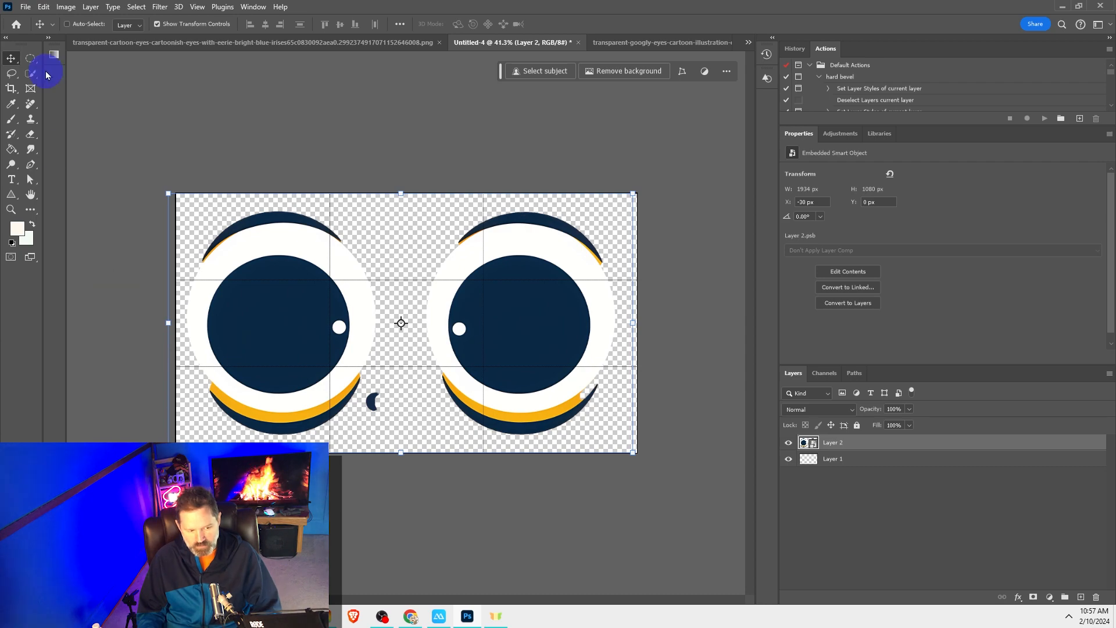
- Skew the googly-eyes layer by shifting its upper edge to the right, keeping the lower edge in place
{"action": "left_click", "coordinate": [44, 7]}
{"action": "mouse_move", "coordinate": [81, 286]}
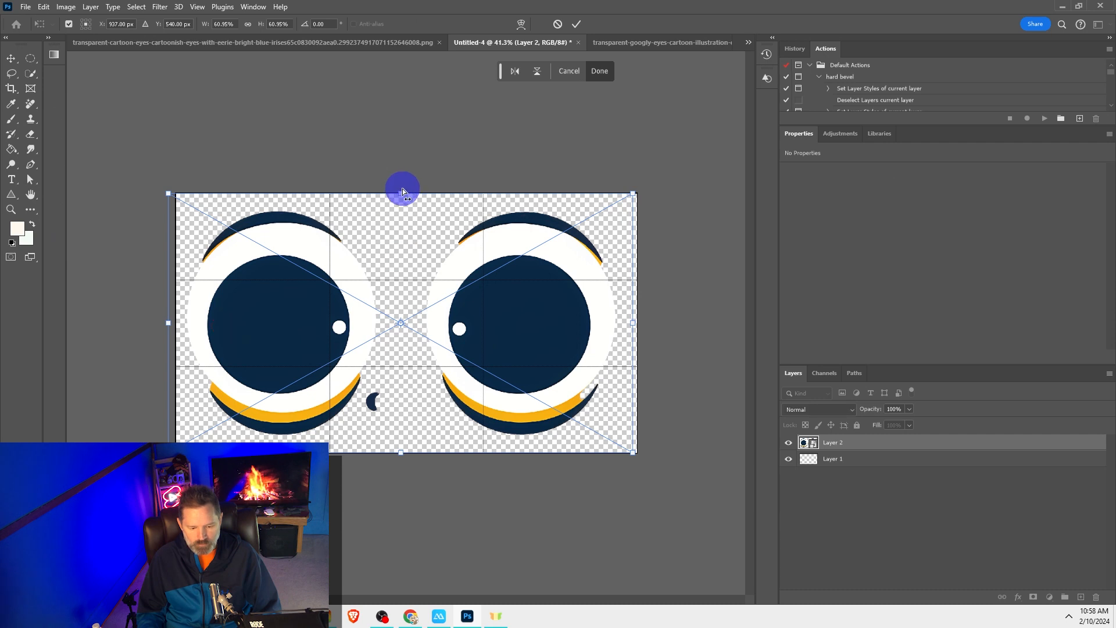
{"action": "left_click_drag", "start_coordinate": [403, 192], "coordinate": [437, 193]}
- Export the right-leaning googly eyes as "concerned right.png" in the YOUTUBE ALL PROJECT FOOTAGE folder
{"action": "left_click", "coordinate": [26, 7]}
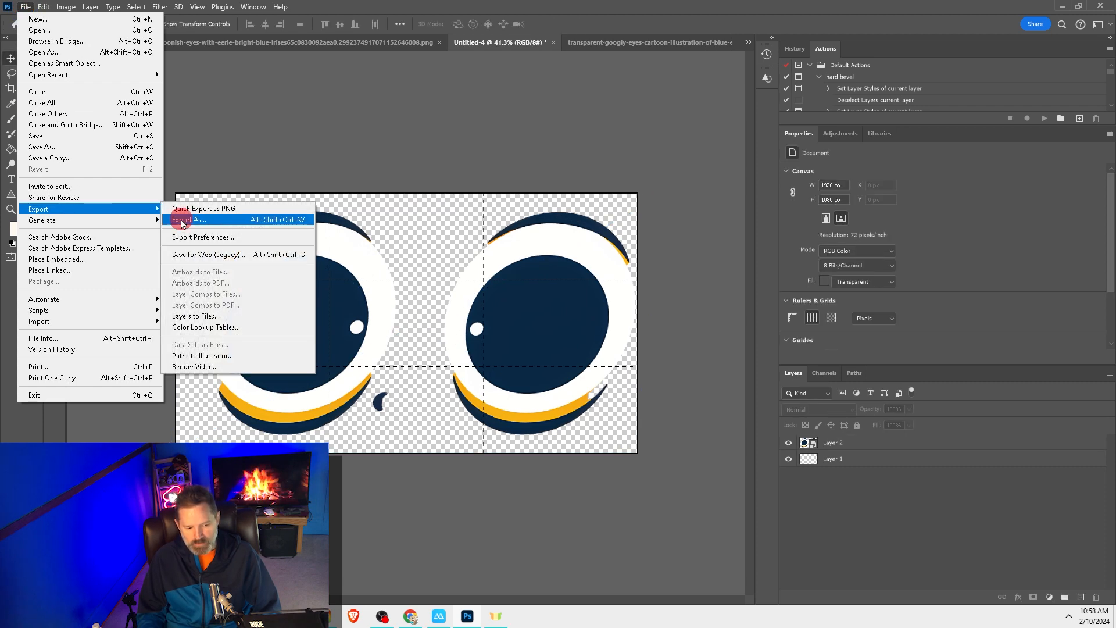
{"action": "left_click", "coordinate": [200, 220]}
{"action": "key", "text": "Return"}
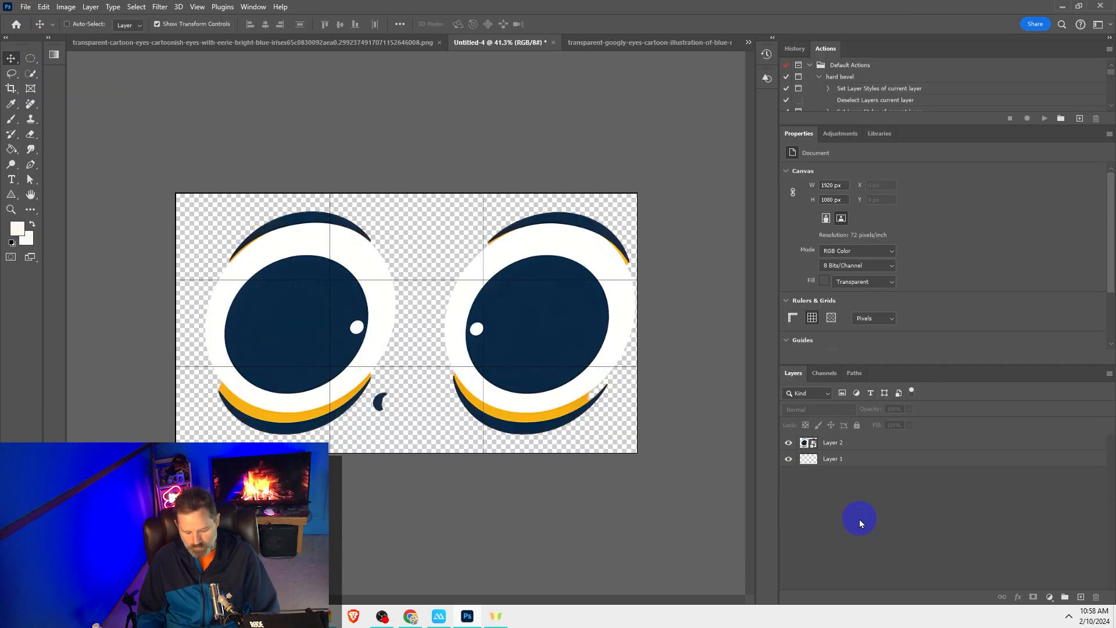
- Undo the rightward skew and reselect the googly-eyes layer
{"action": "key", "text": "ctrl+z"}
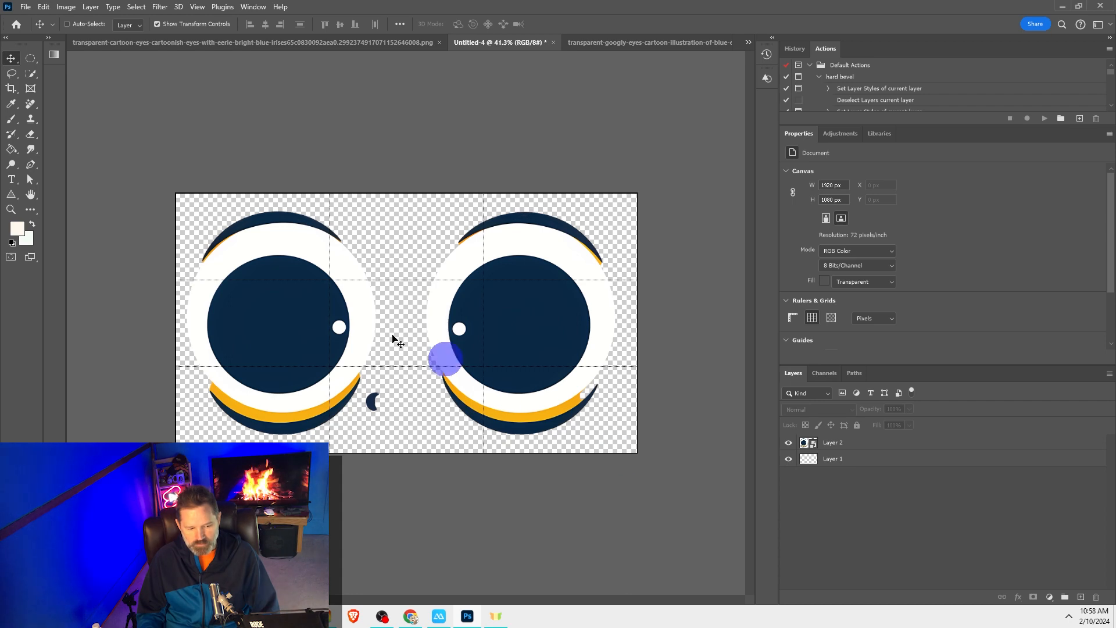
{"action": "left_click", "coordinate": [42, 7]}
{"action": "left_click", "coordinate": [847, 441]}
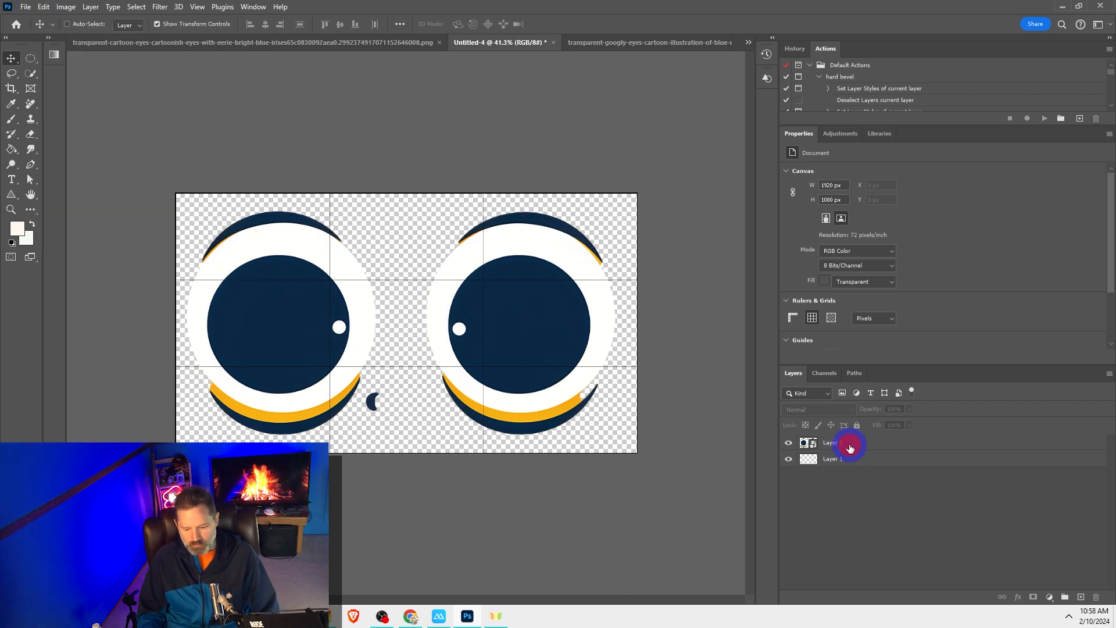
- Skew the googly-eyes layer about 9° so its upper edge leans left, and reposition the eyes centrally on the canvas
{"action": "left_click", "coordinate": [44, 7]}
{"action": "mouse_move", "coordinate": [69, 294]}
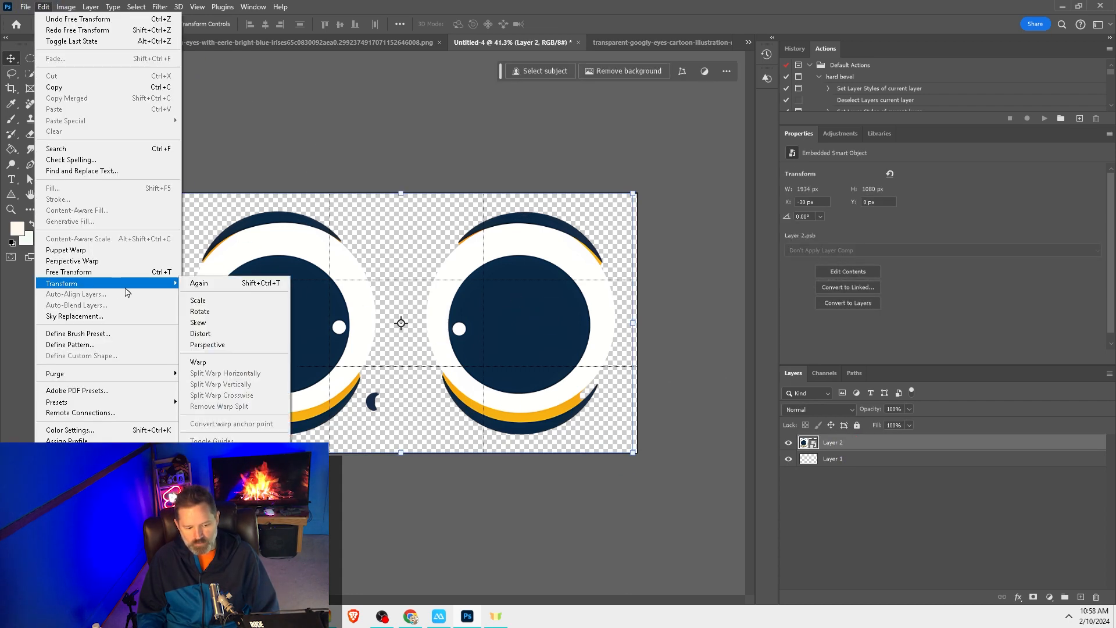
{"action": "left_click", "coordinate": [219, 326]}
{"action": "left_click_drag", "start_coordinate": [402, 196], "coordinate": [378, 192]}
{"action": "mouse_move", "coordinate": [393, 254]}
{"action": "left_mouse_down"}
{"action": "mouse_move", "coordinate": [406, 258]}
{"action": "mouse_move", "coordinate": [399, 267]}
{"action": "left_mouse_up"}
{"action": "left_click_drag", "start_coordinate": [393, 192], "coordinate": [374, 189]}
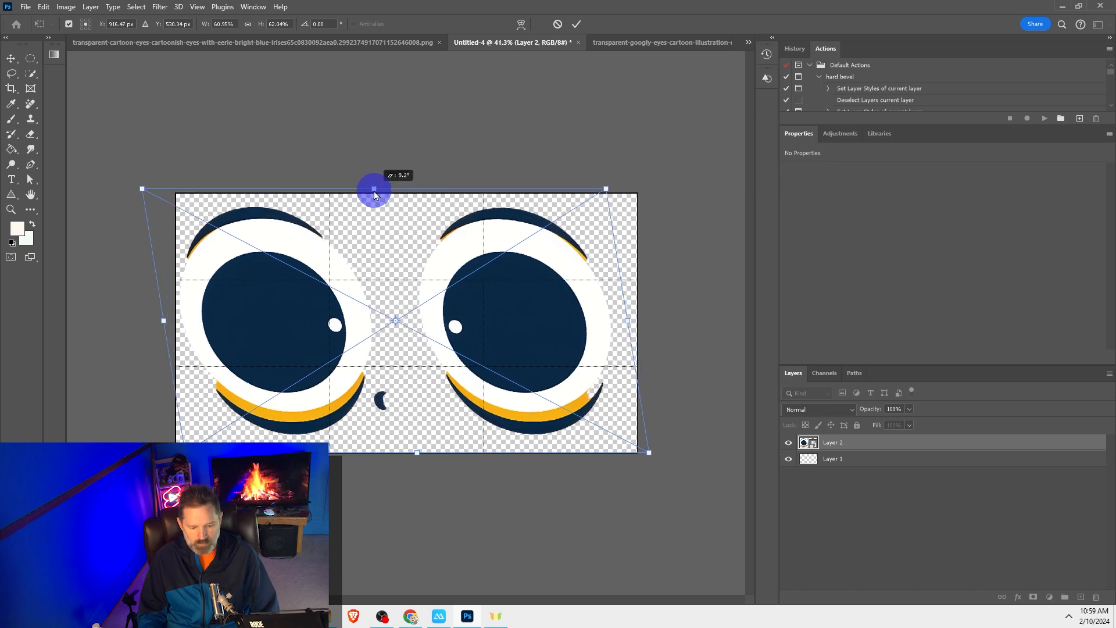
{"action": "left_click_drag", "start_coordinate": [395, 288], "coordinate": [398, 287]}
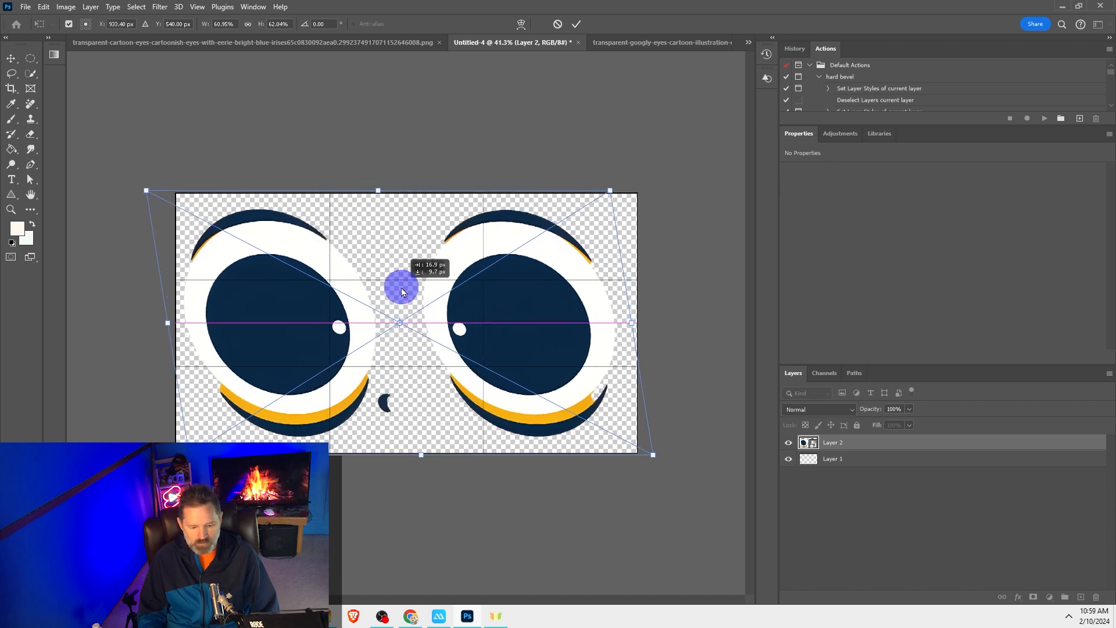
{"action": "left_click", "coordinate": [200, 142]}
- Export the left-leaning googly eyes as a separate PNG in the YOUTUBE ALL PROJECT FOOTAGE folder
{"action": "left_click", "coordinate": [24, 8]}
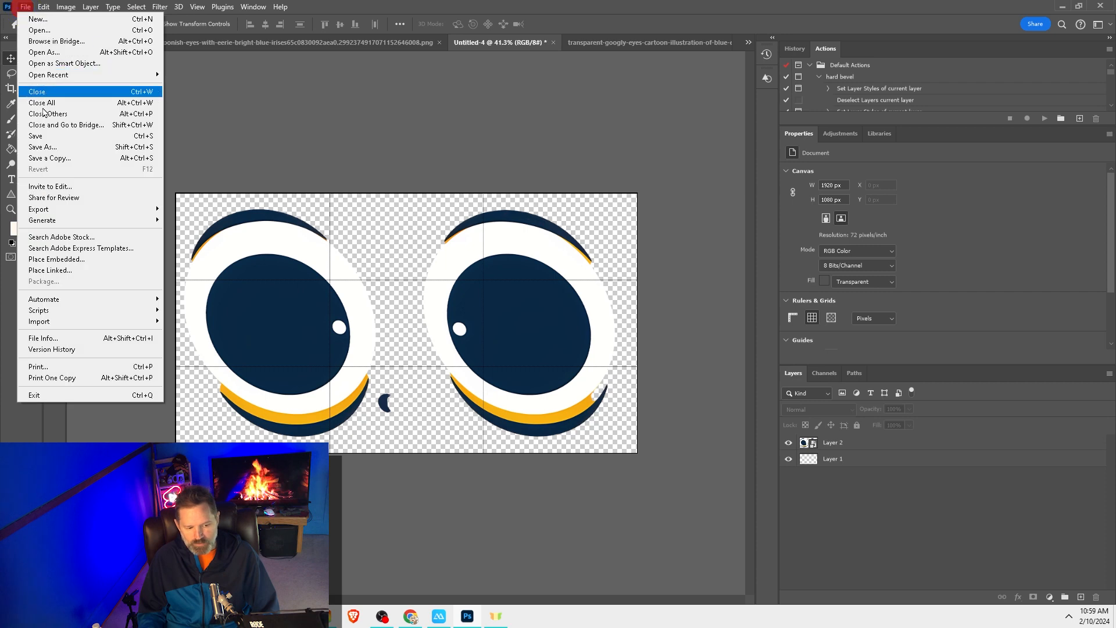
{"action": "mouse_move", "coordinate": [82, 210]}
{"action": "left_click", "coordinate": [256, 222]}
{"action": "left_click", "coordinate": [875, 514]}
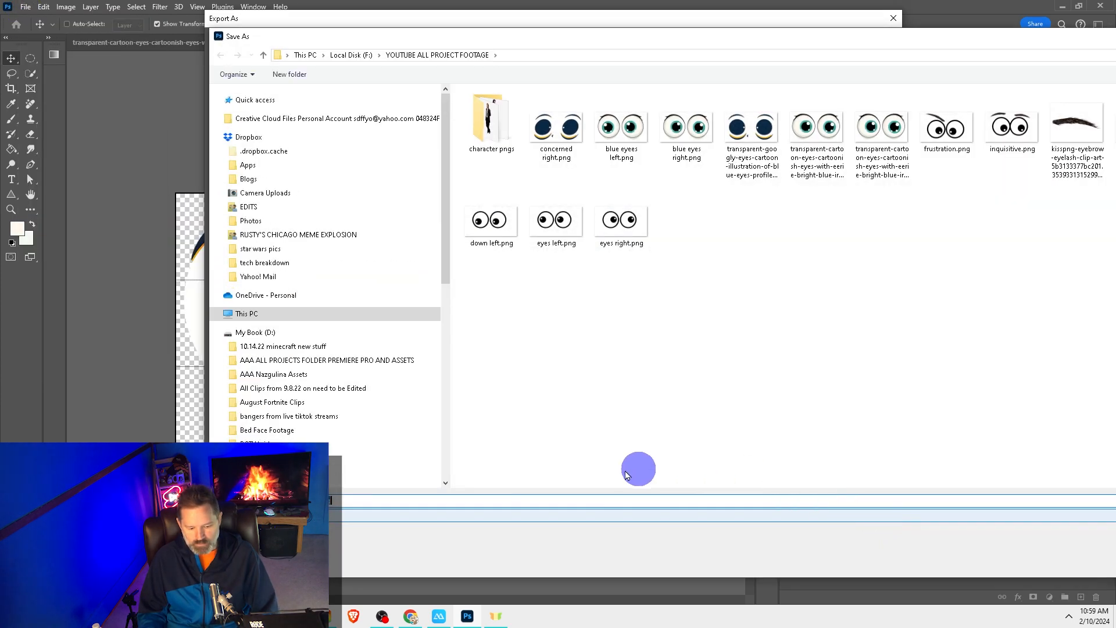